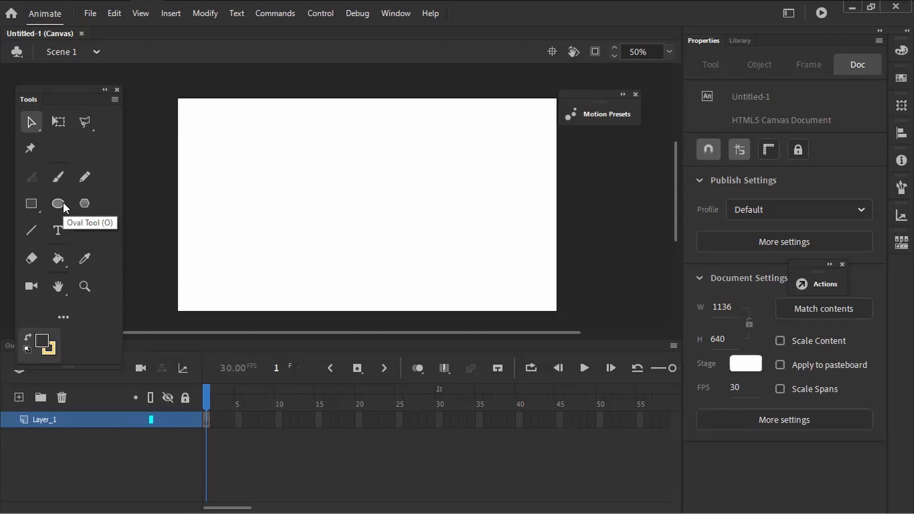
- Draw a circle about 380 px wide near the stage centre, shift its fill upward and delete the outline left behind
left_click(58, 203)
left_click_drag(302, 157, 404, 284)
left_click(30, 123)
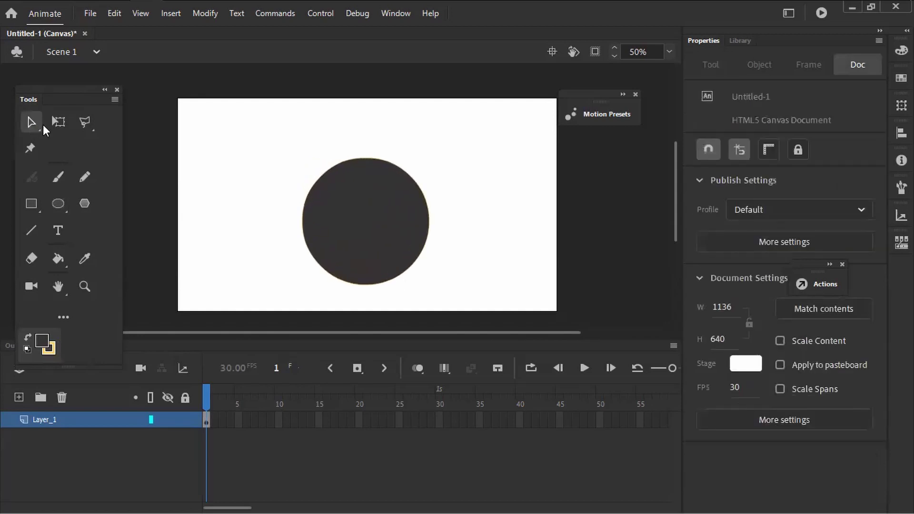
left_click_drag(393, 249, 376, 224)
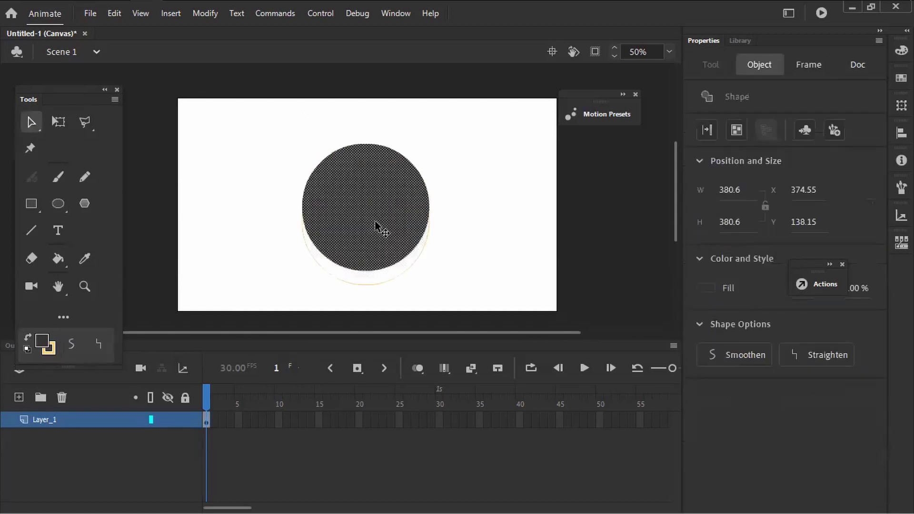
left_click(372, 284)
key("Delete")
- Convert the circle to a Movie Clip symbol named ani_1
right_click(351, 211)
left_click(430, 489)
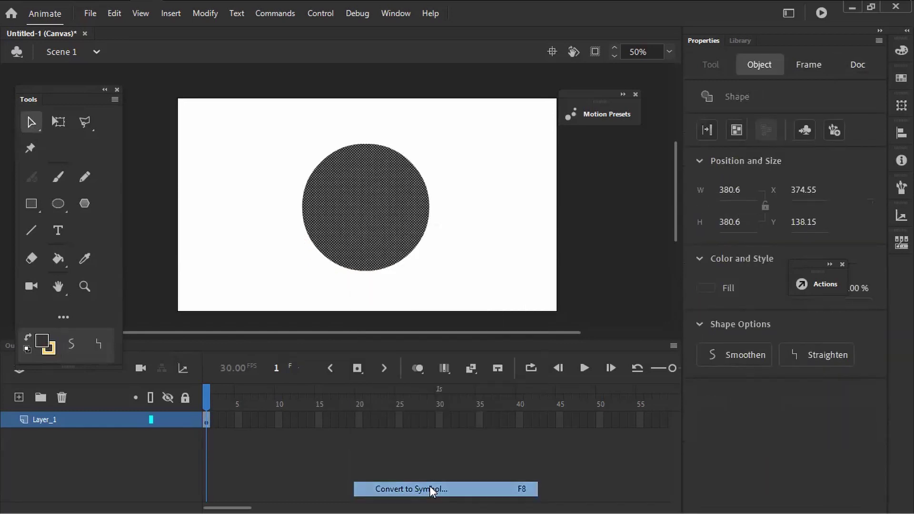
left_click(116, 74)
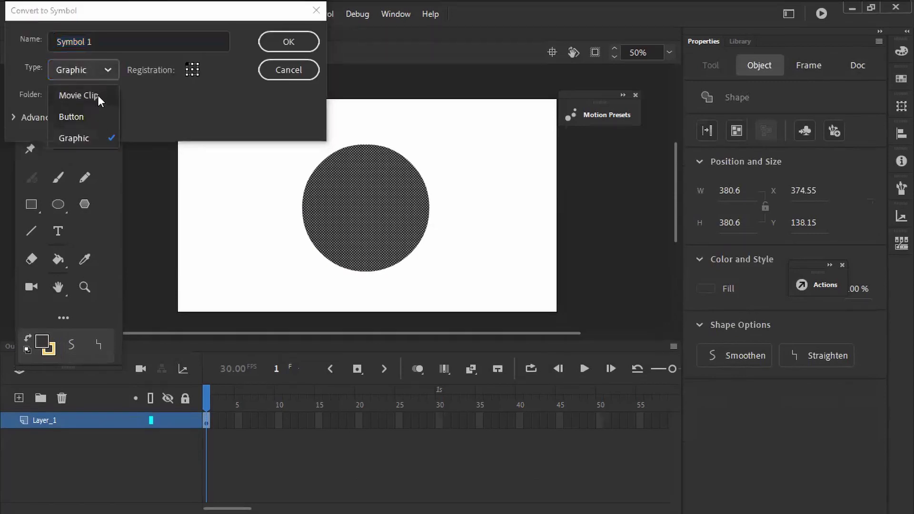
left_click(98, 95)
triple_click(143, 42)
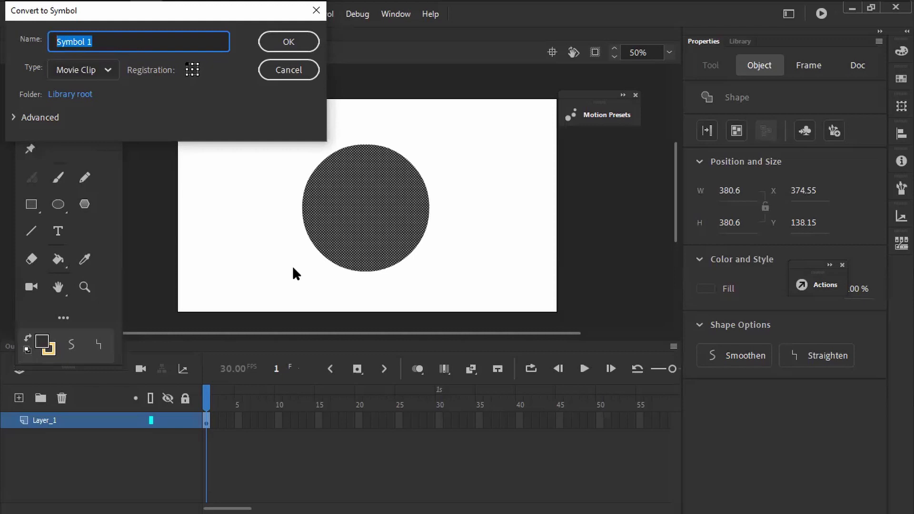
type("ani_1")
left_click(288, 43)
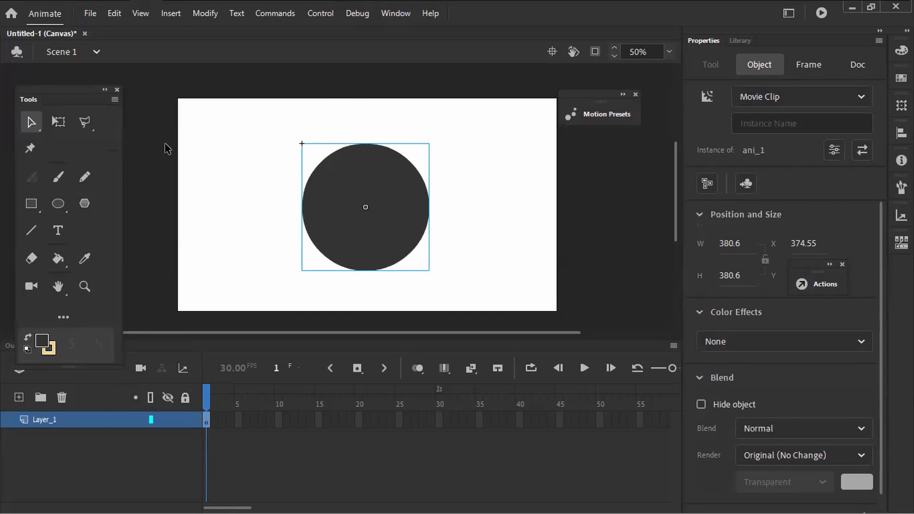
- Open the ani_1 symbol for editing, add a second layer and recolour the circle's fill to dark teal #003333
double_click(333, 235)
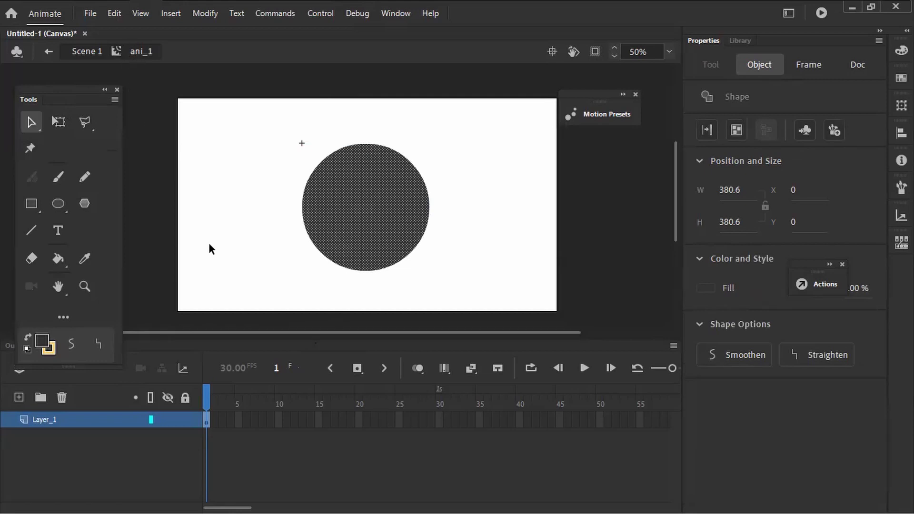
left_click(19, 398)
left_click(356, 234)
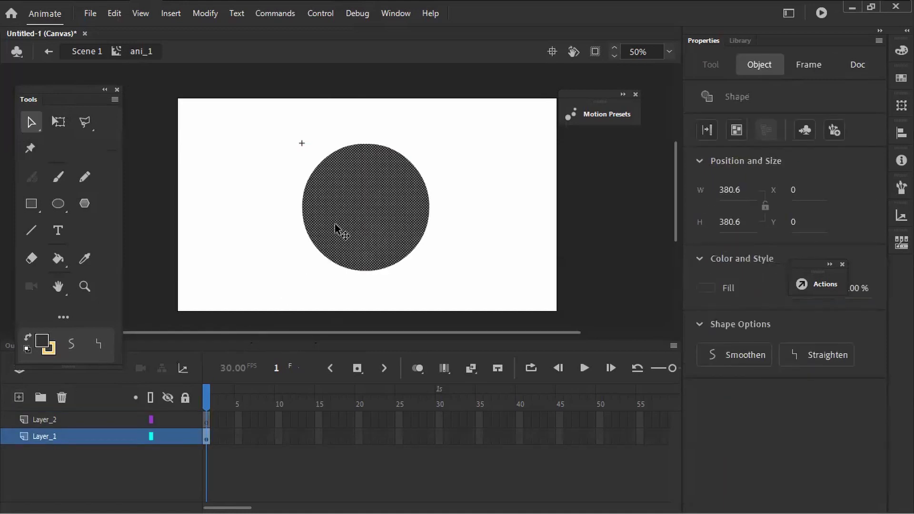
left_click(46, 348)
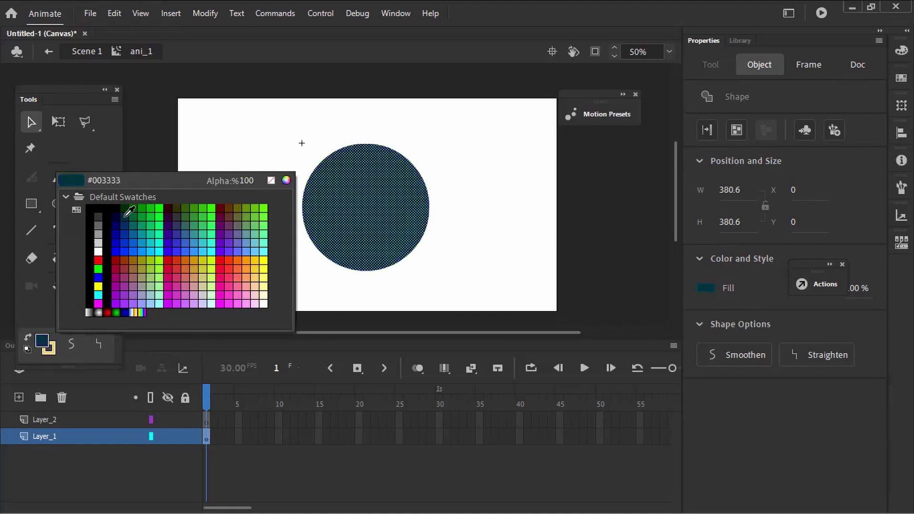
left_click(124, 216)
left_click(235, 253)
left_click(381, 231)
left_click(255, 275)
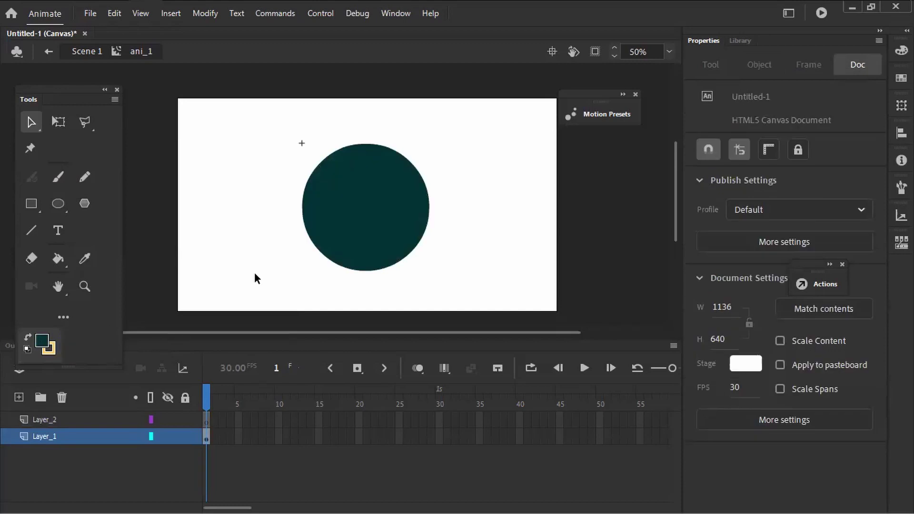
left_click(350, 251)
left_click(285, 262)
left_click(377, 219)
left_click(246, 255)
left_click(373, 235)
left_click(276, 262)
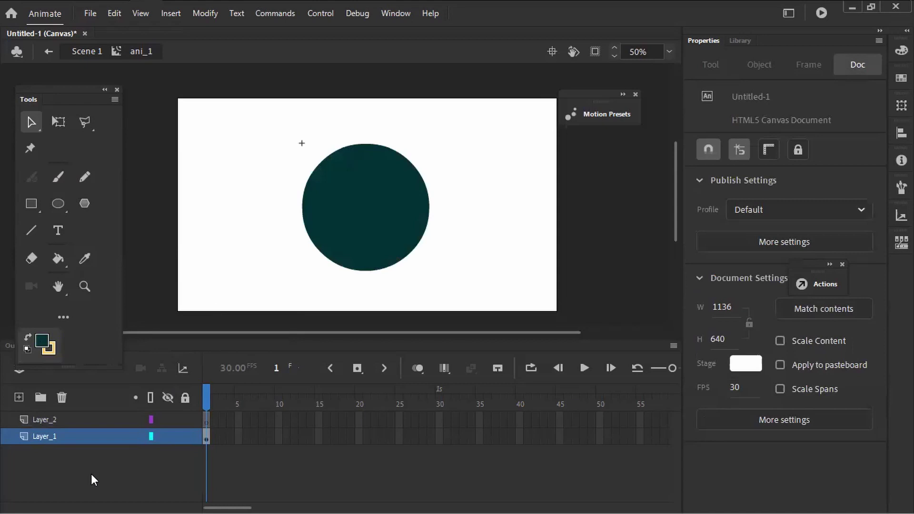
left_click(76, 422)
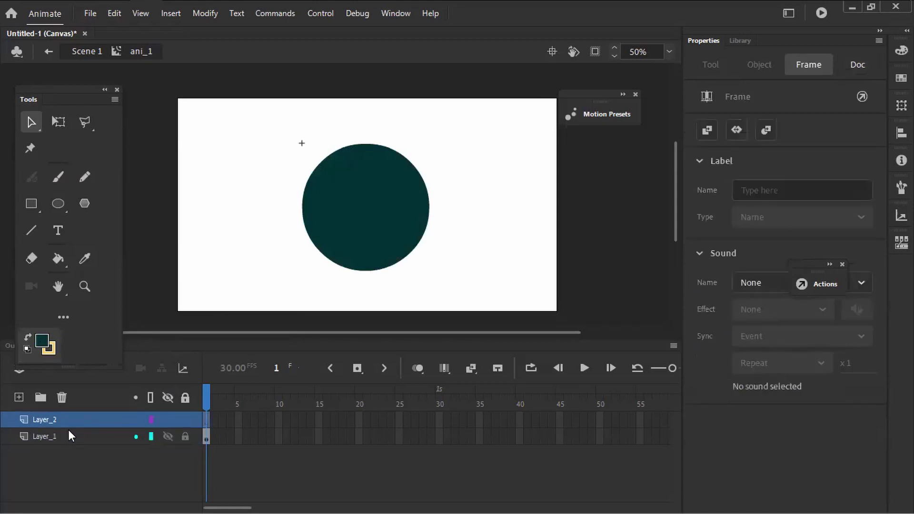
left_click(69, 436)
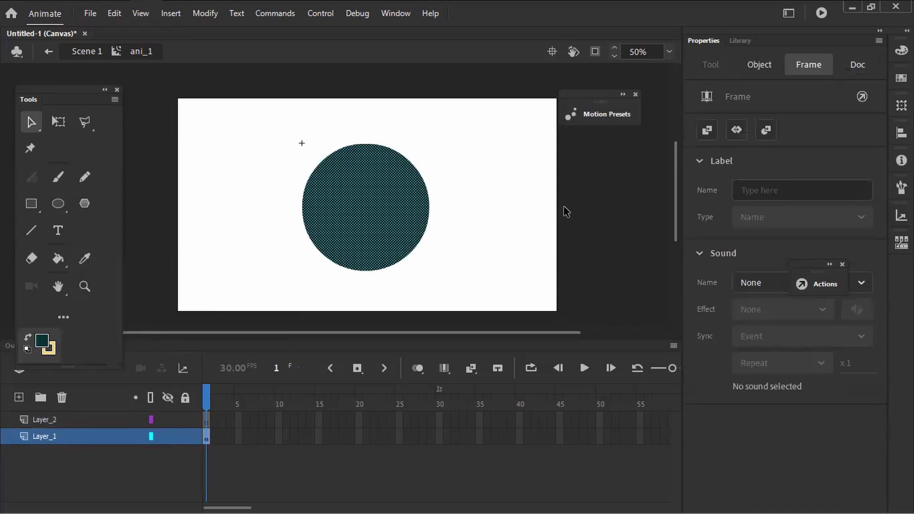
left_click(500, 270)
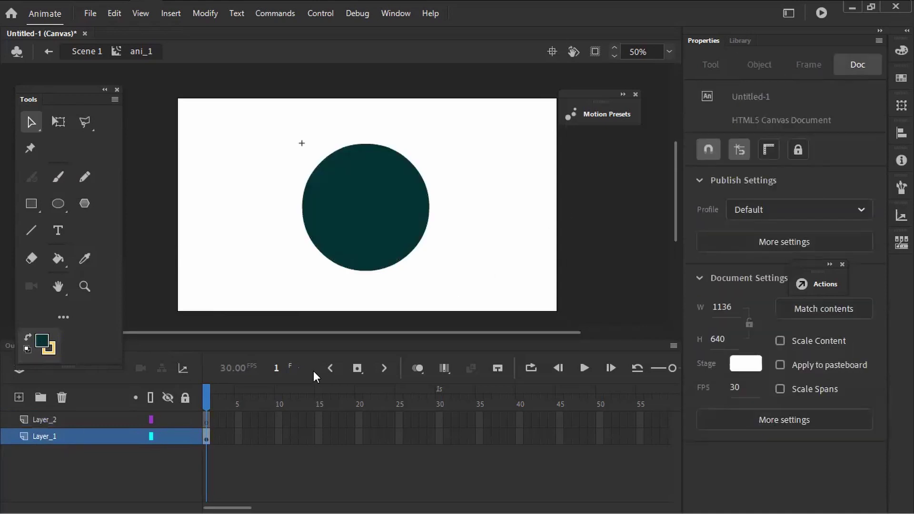
left_click(359, 259)
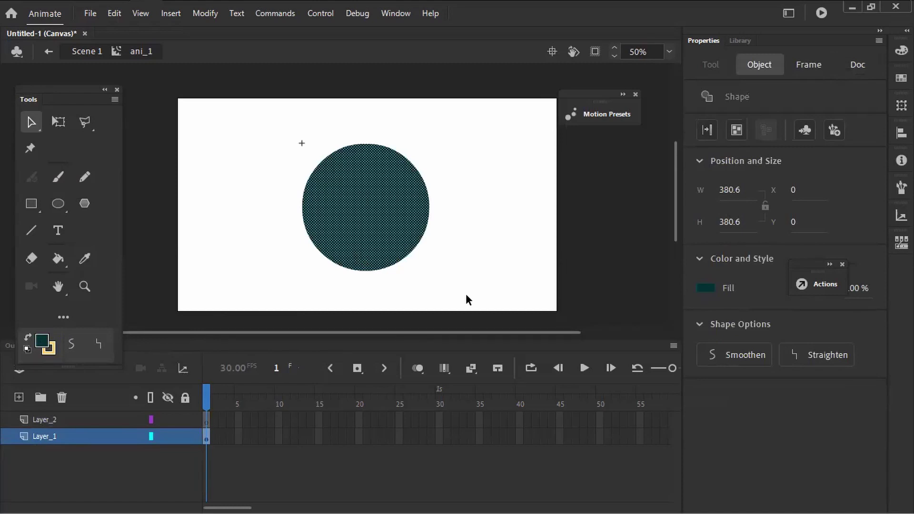
- Move Layer_2 beneath Layer_1 and draw on it a rectangle about 903 by 533 px that surrounds the circle
left_click_drag(30, 419, 7, 444)
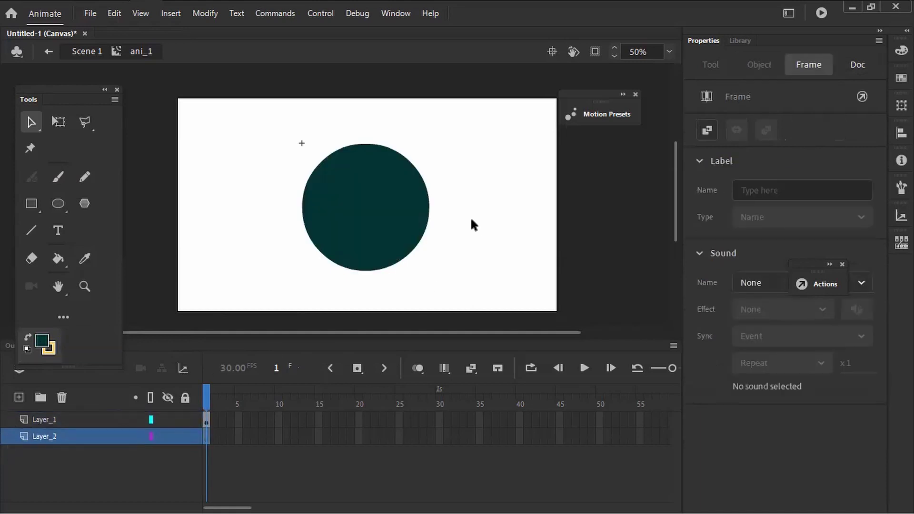
left_click(144, 417)
left_click(123, 436)
left_click(33, 201)
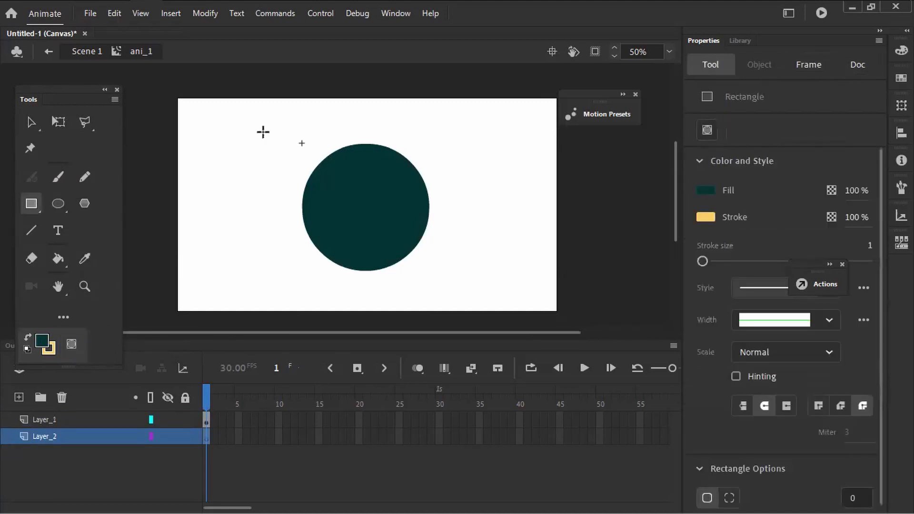
left_click_drag(230, 121, 531, 297)
left_click(31, 122)
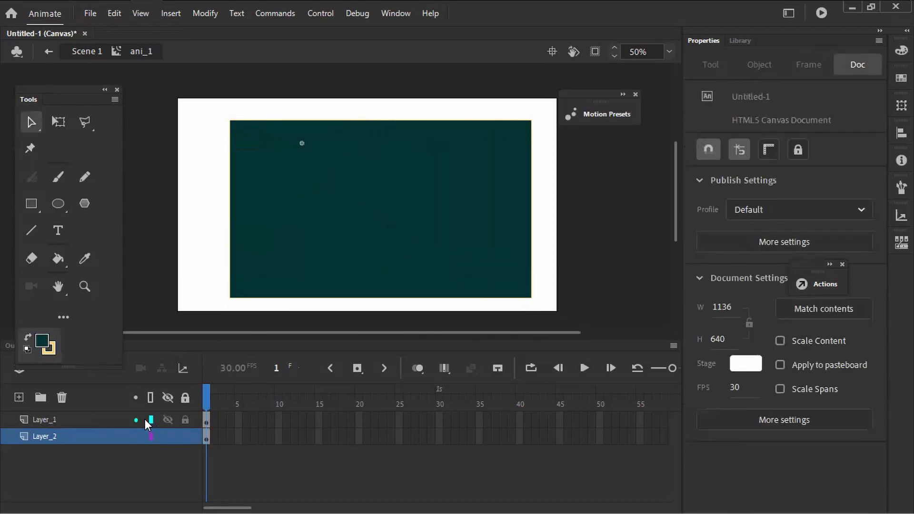
- Show the rulers and place two horizontal and two vertical guides touching the circle's outer edges
left_click(117, 421)
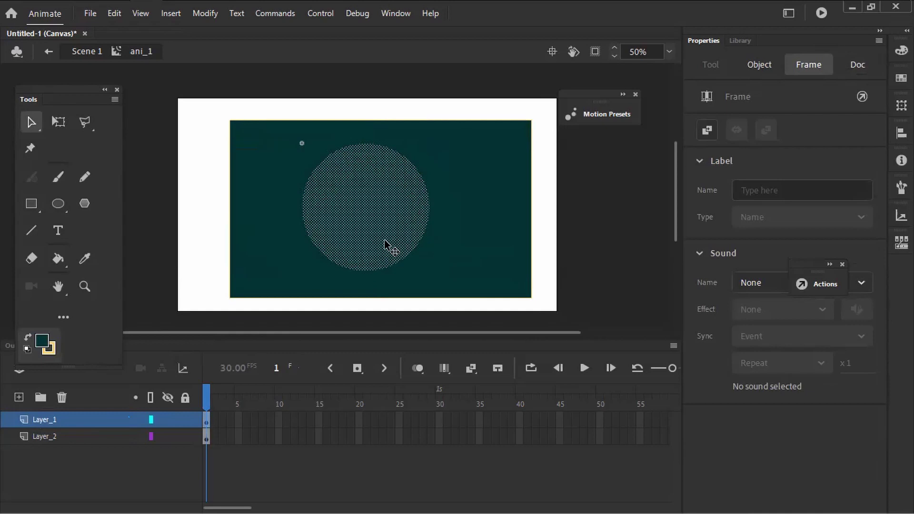
left_click(145, 20)
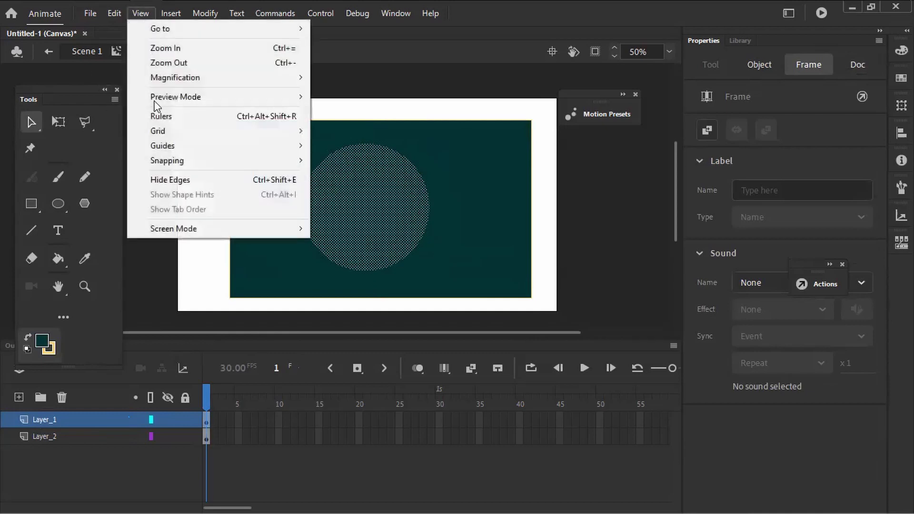
left_click(181, 115)
left_click_drag(236, 61, 251, 154)
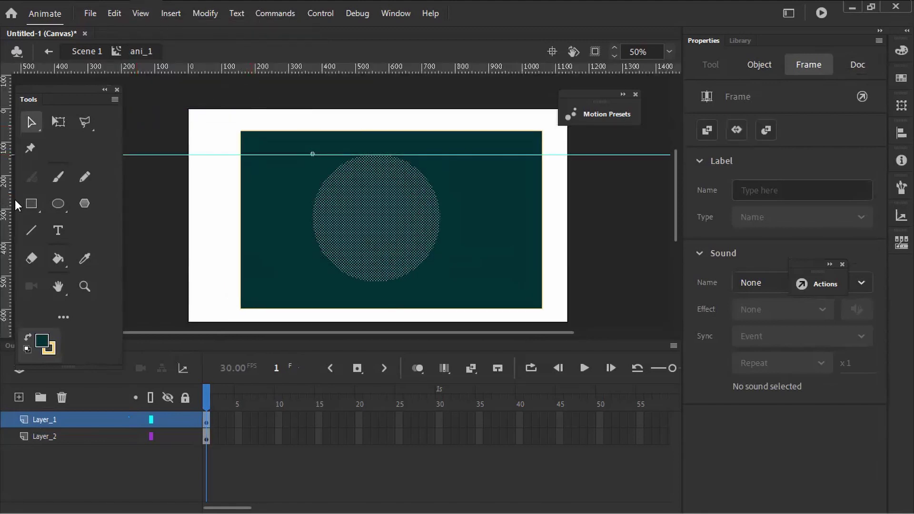
left_click_drag(7, 203, 441, 278)
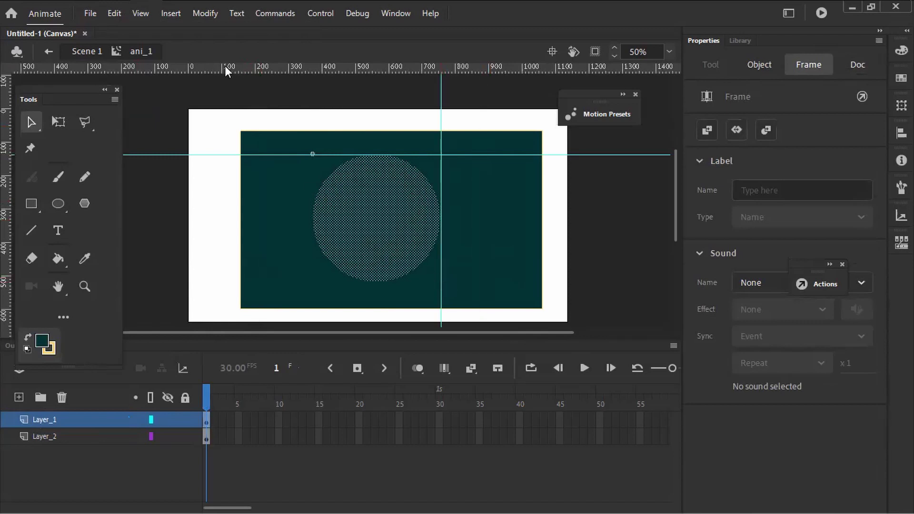
left_click_drag(255, 67, 309, 281)
left_click_drag(7, 240, 314, 281)
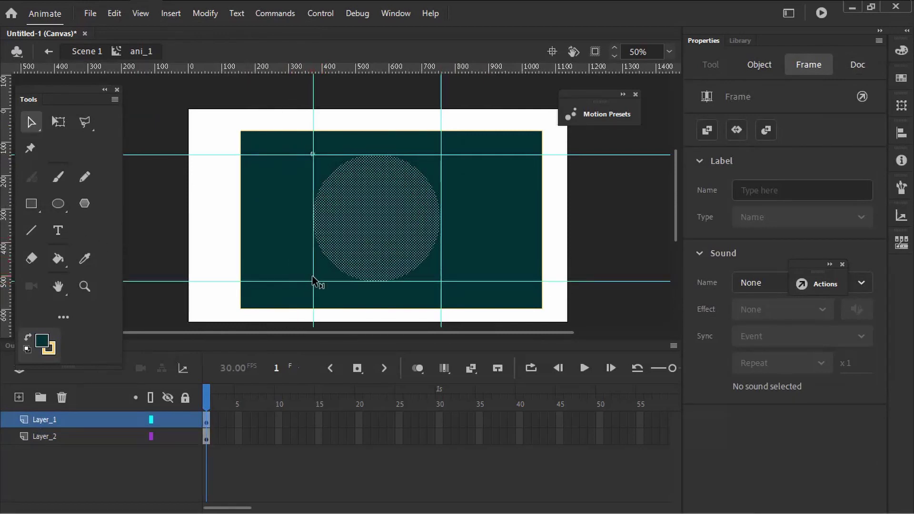
left_click(646, 305)
left_click_drag(612, 267, 587, 241)
- Lock Layer_1 and move the rectangle's fill on Layer_2 sideways to expose its outline
left_click(73, 418)
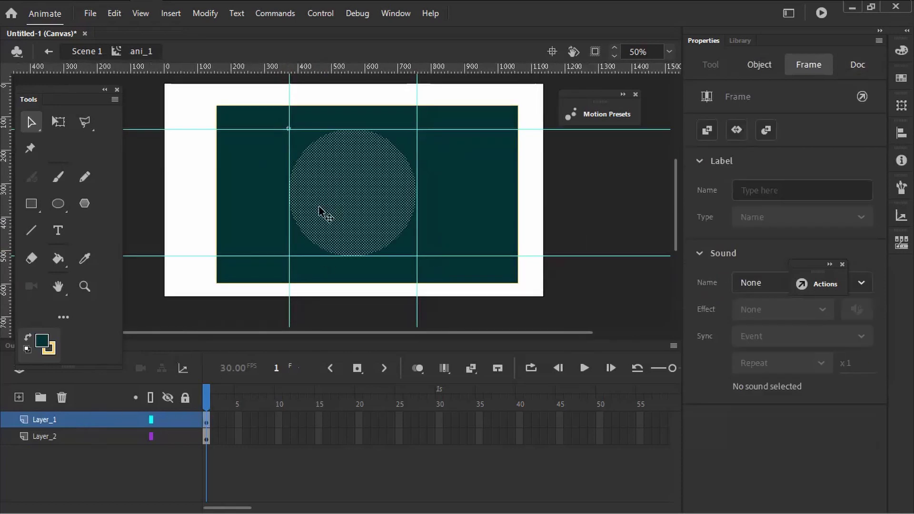
left_click(185, 420)
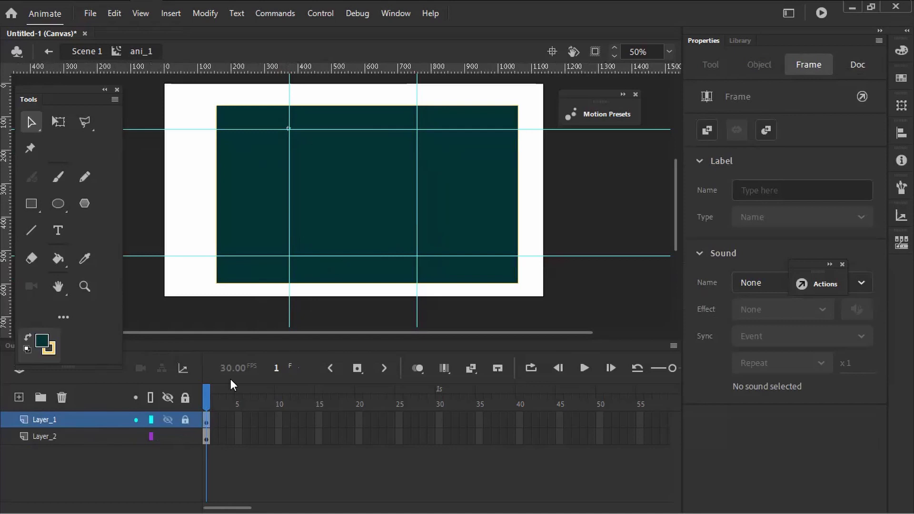
left_click_drag(357, 183, 391, 235)
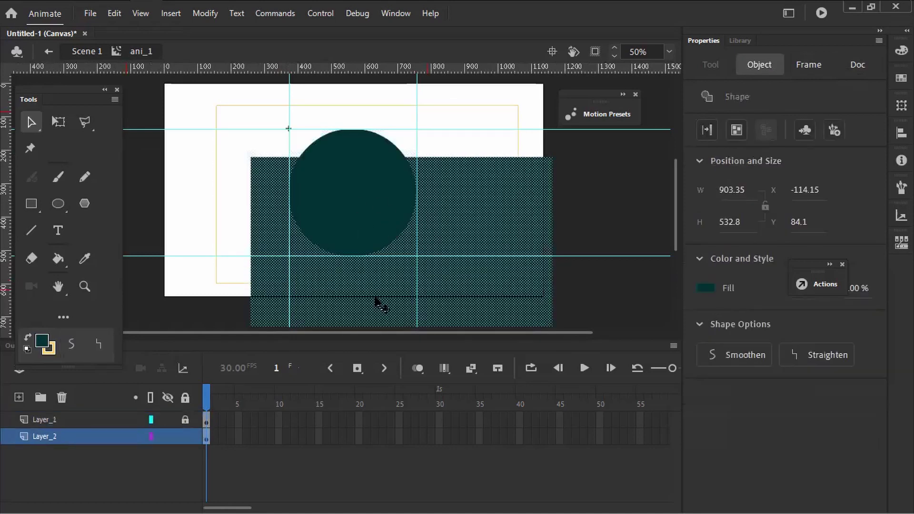
key("ctrl+z")
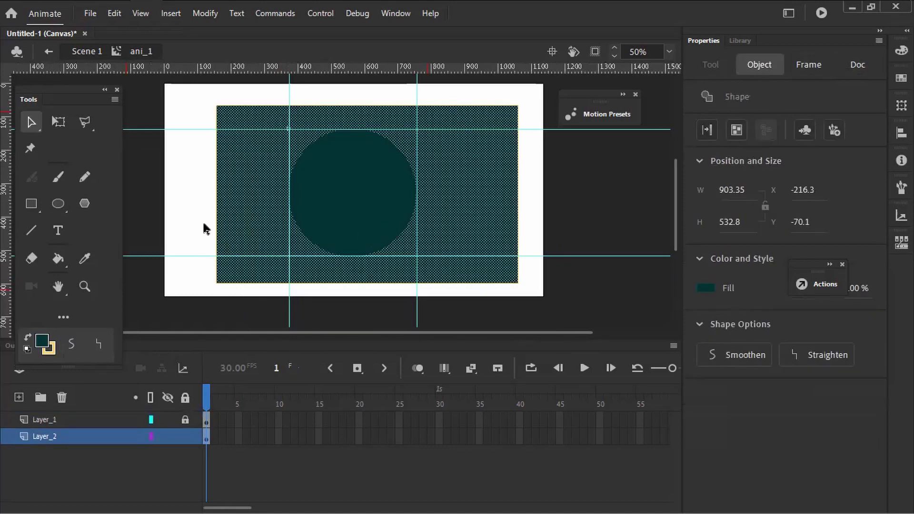
left_click_drag(237, 217, 333, 226)
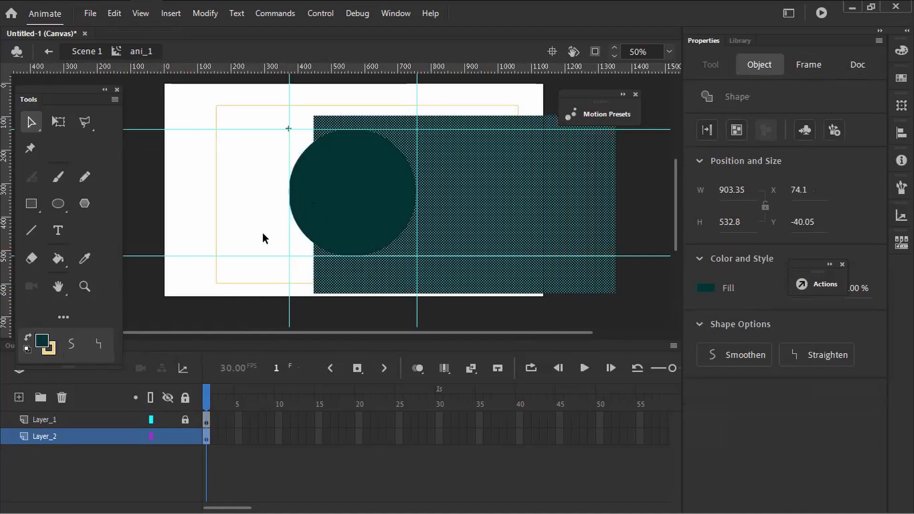
left_click(262, 272)
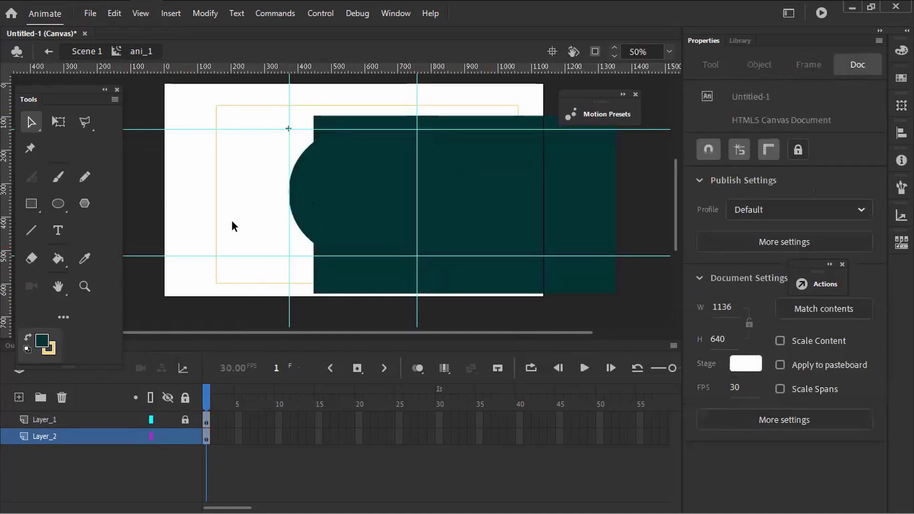
- Delete the rectangle's outline segments and move its fill back so it surrounds the circle again
left_click(518, 113)
key("Delete")
left_click(484, 108)
key("Delete")
left_click(214, 186)
key("Delete")
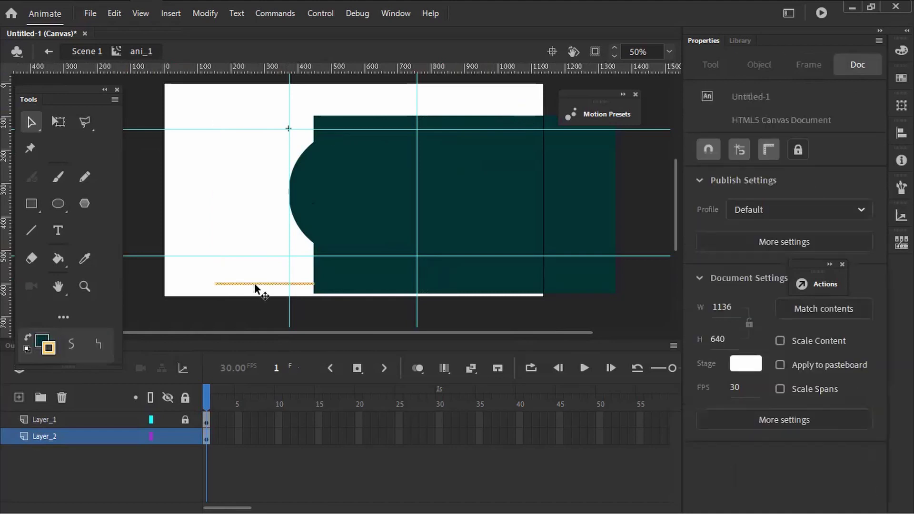
mouse_move(494, 217)
left_mouse_down()
mouse_move(379, 204)
mouse_move(390, 196)
left_mouse_up()
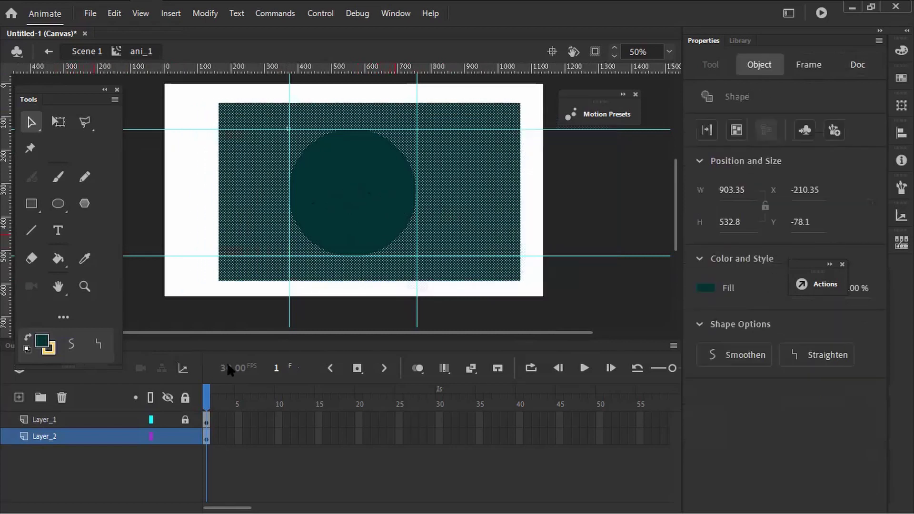
- Add a new layer above Layer_1 and set the stroke colour to none
left_click(59, 423)
left_click(18, 397)
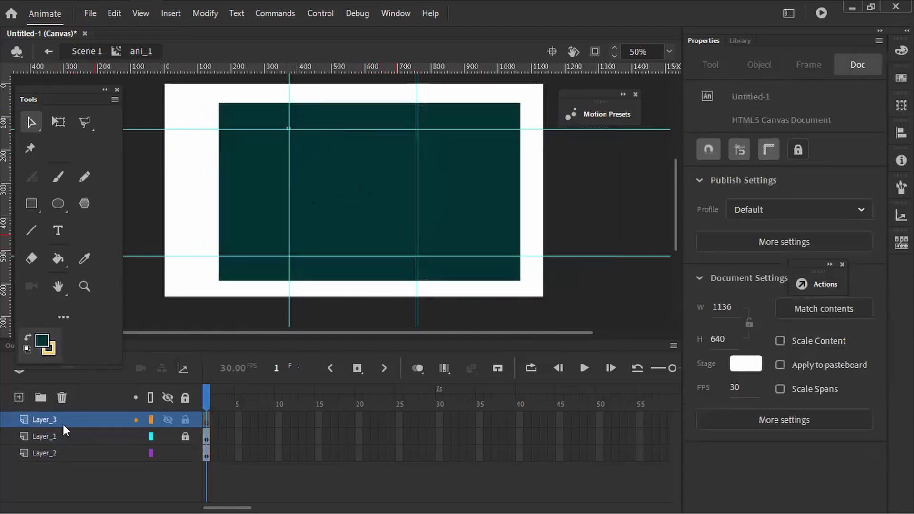
left_click(63, 423)
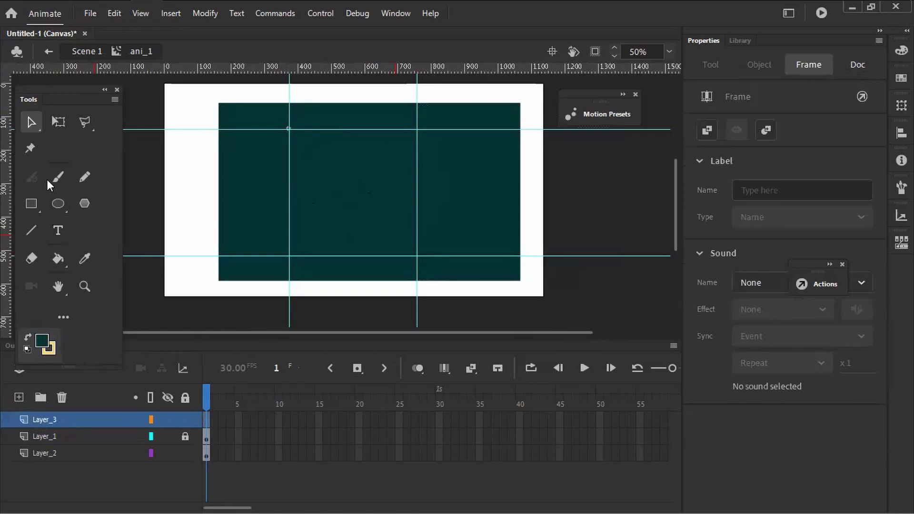
left_click(53, 352)
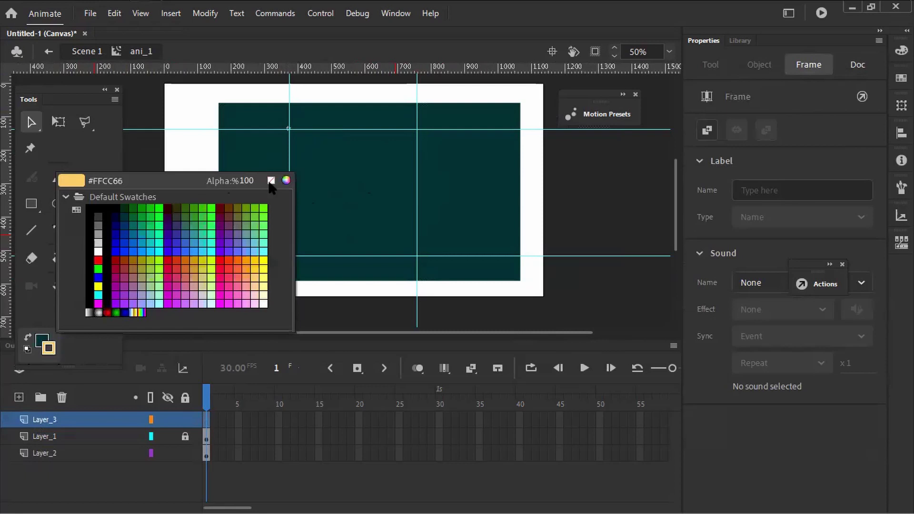
left_click(271, 181)
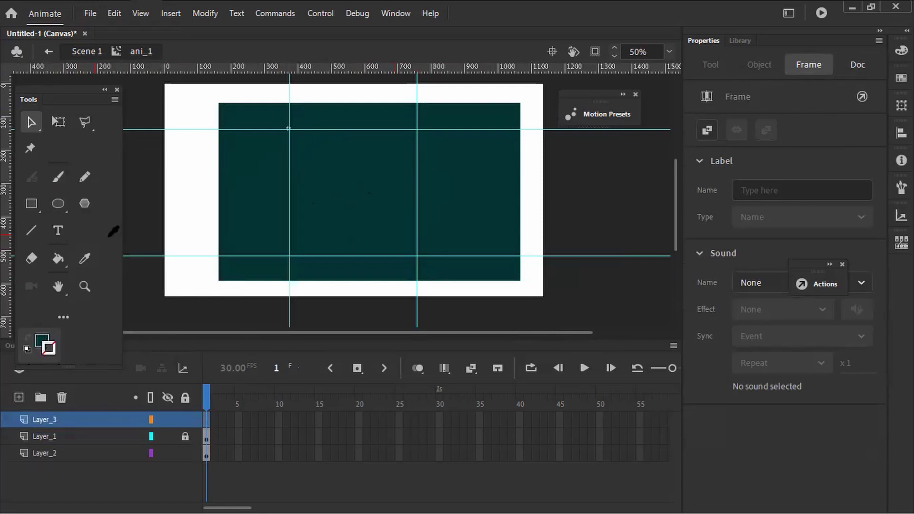
- Paint a slanted rocket outline with a flared tail and two side fins on Layer_3, using the Classic Brush in #CCCCCC
left_click(43, 348)
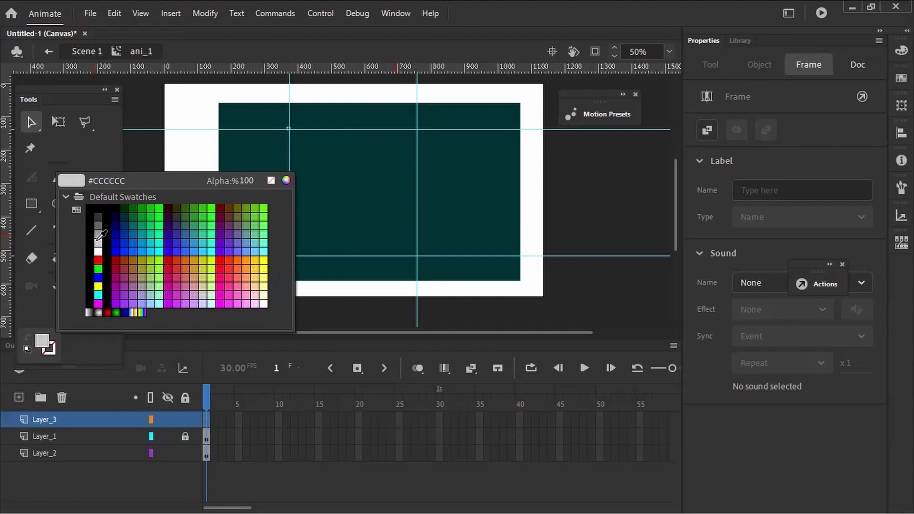
left_click(98, 238)
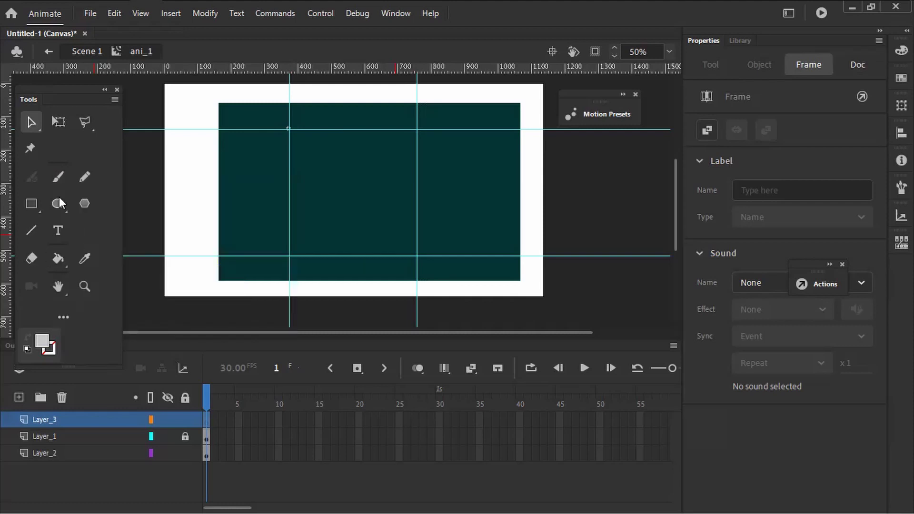
left_click(58, 177)
mouse_move(404, 194)
left_mouse_down()
mouse_move(383, 224)
mouse_move(373, 210)
mouse_move(326, 250)
left_mouse_up()
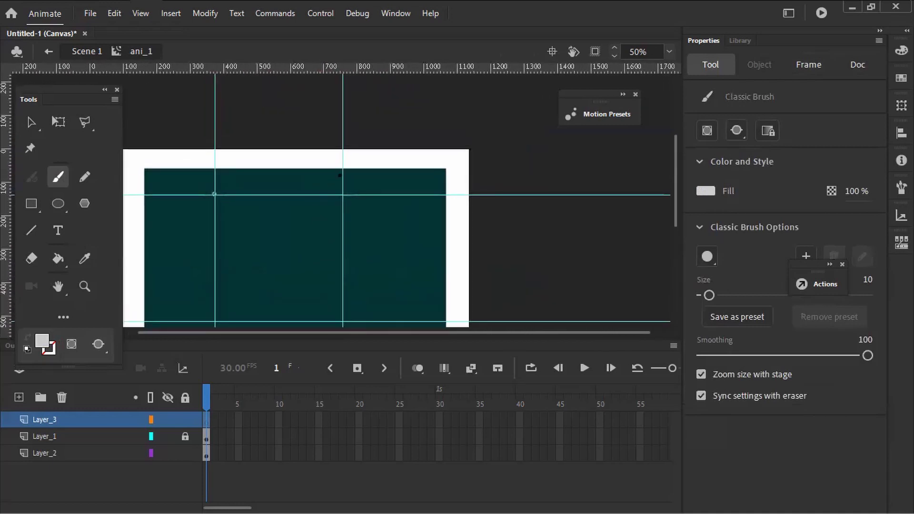
mouse_move(354, 113)
left_mouse_down()
mouse_move(307, 171)
mouse_move(286, 228)
mouse_move(346, 195)
mouse_move(394, 144)
mouse_move(357, 115)
left_mouse_up()
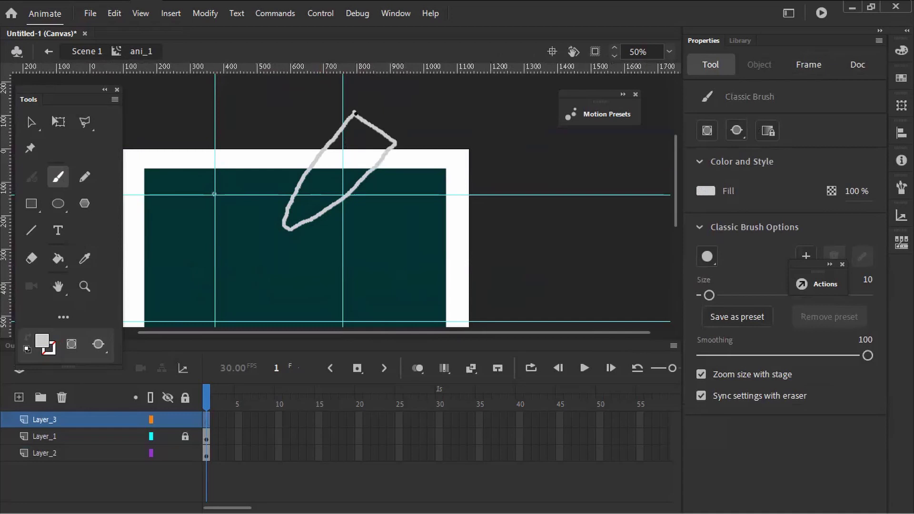
mouse_move(383, 109)
left_mouse_down()
mouse_move(420, 131)
mouse_move(394, 140)
left_mouse_up()
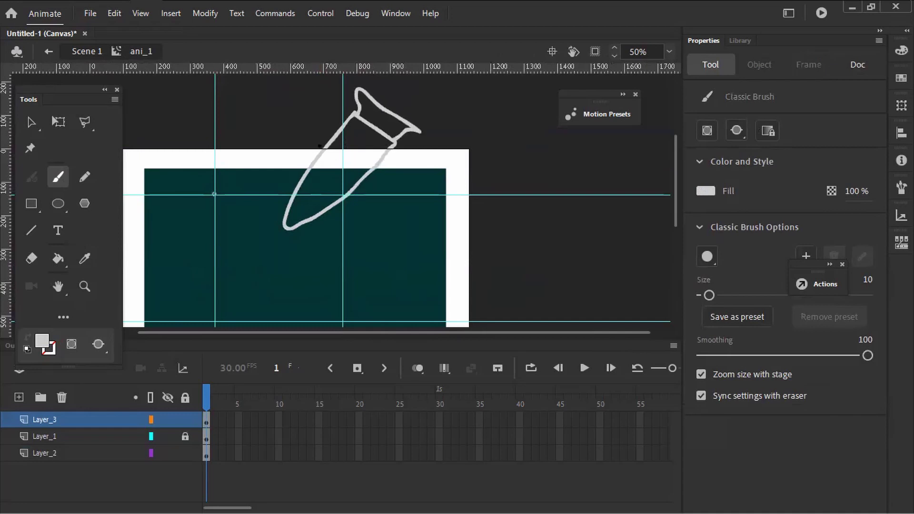
left_click_drag(306, 172, 310, 117)
mouse_move(336, 204)
left_mouse_down()
mouse_move(385, 187)
mouse_move(375, 169)
left_mouse_up()
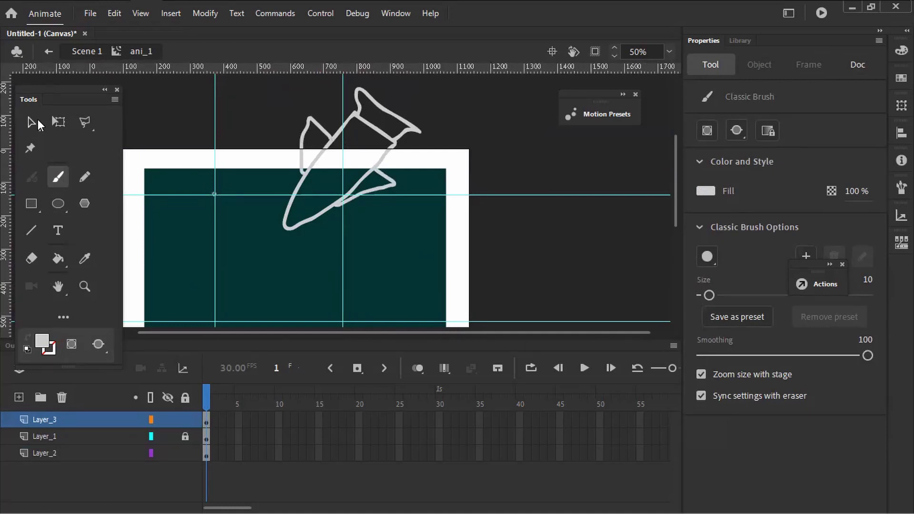
- Fill the rocket outline's body, both side fins and tail areas with the same light grey
left_click(31, 122)
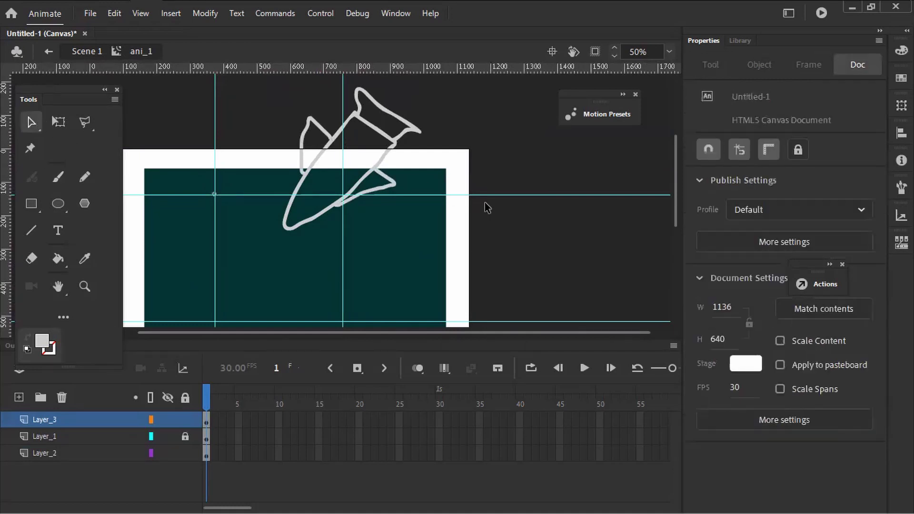
left_click(315, 220)
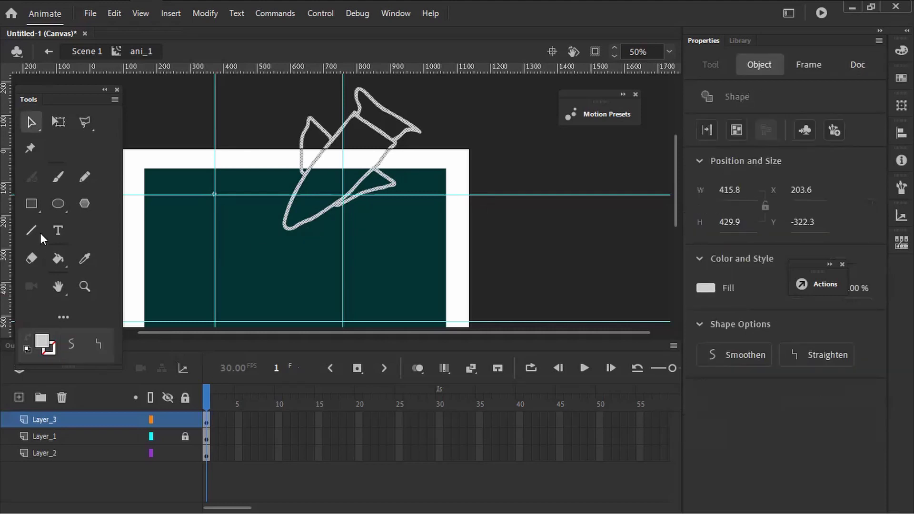
left_click(58, 259)
left_click(323, 184)
left_click(312, 140)
left_click(376, 185)
left_click(376, 138)
left_click(38, 125)
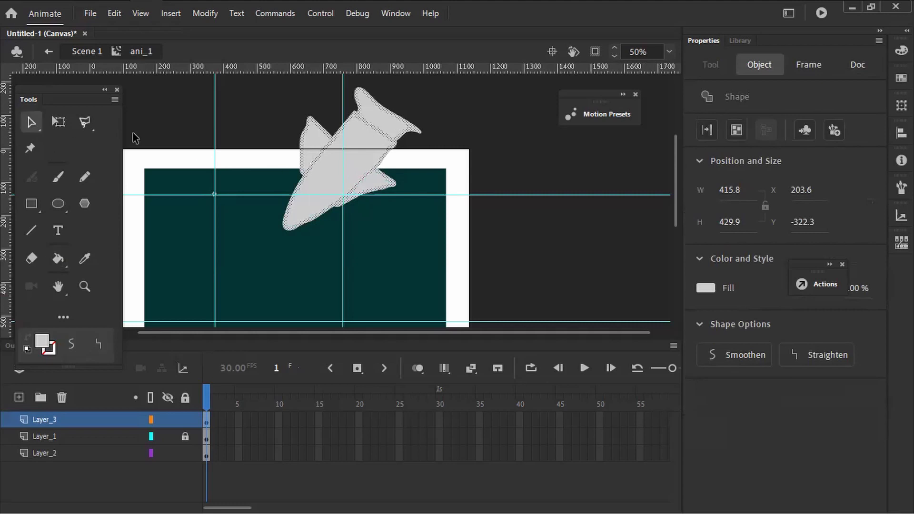
left_click(506, 173)
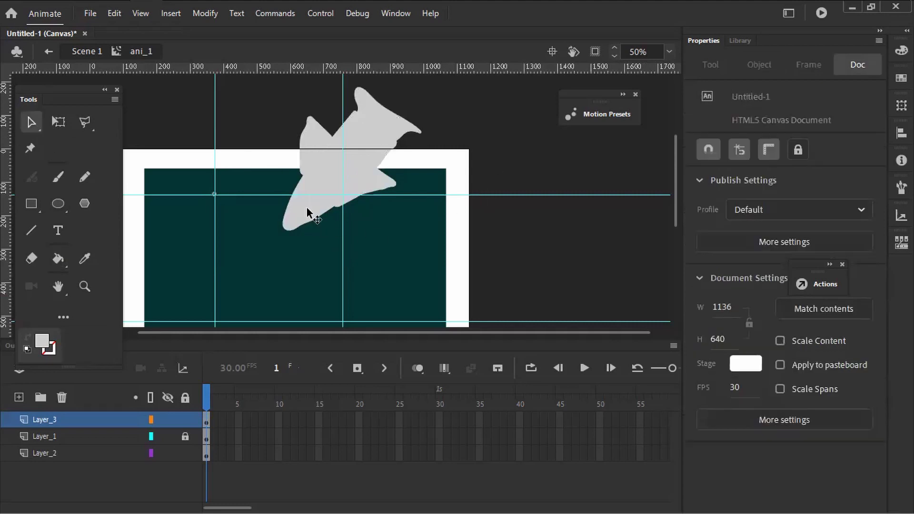
- Convert the filled rocket shape to a Graphic symbol and open the symbol for editing
left_click(307, 209)
right_click(332, 191)
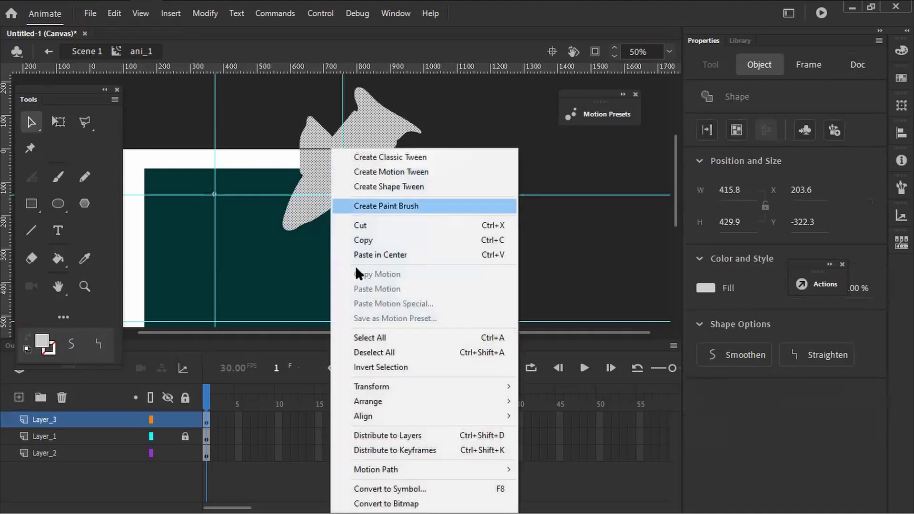
left_click(404, 490)
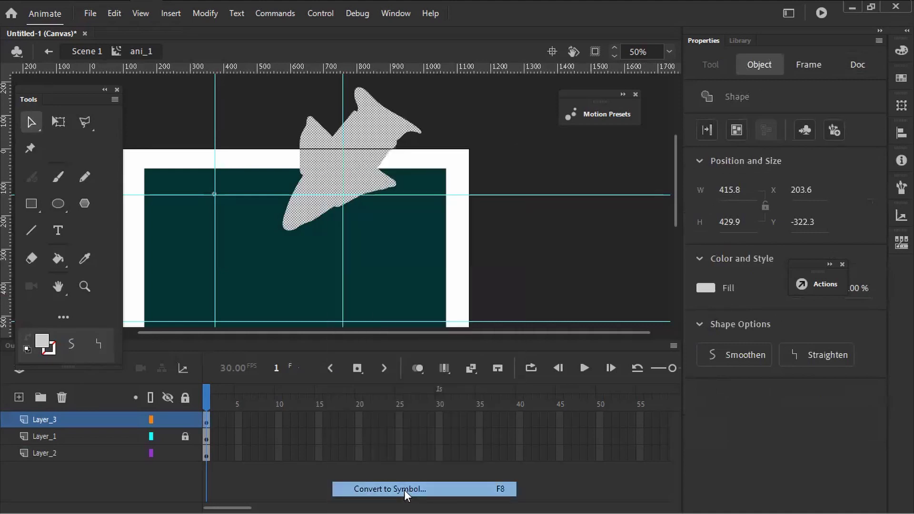
left_click(112, 67)
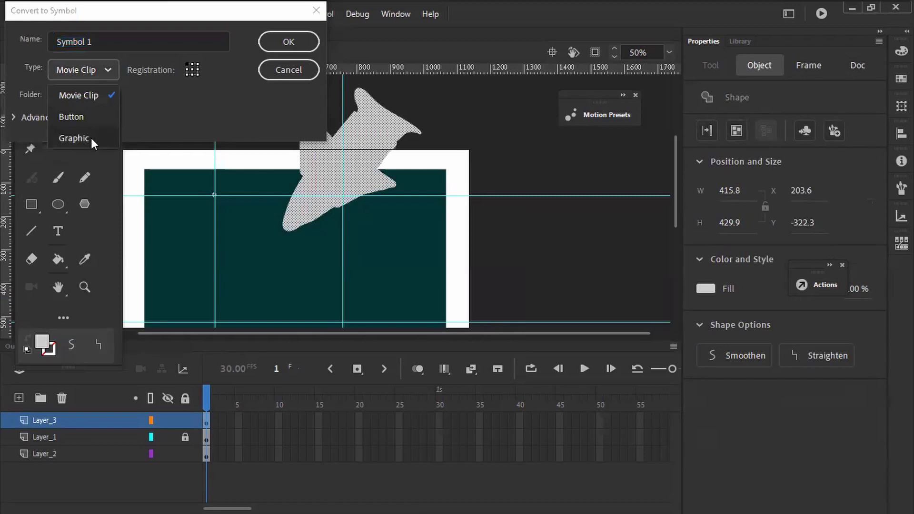
left_click(73, 138)
left_click(289, 41)
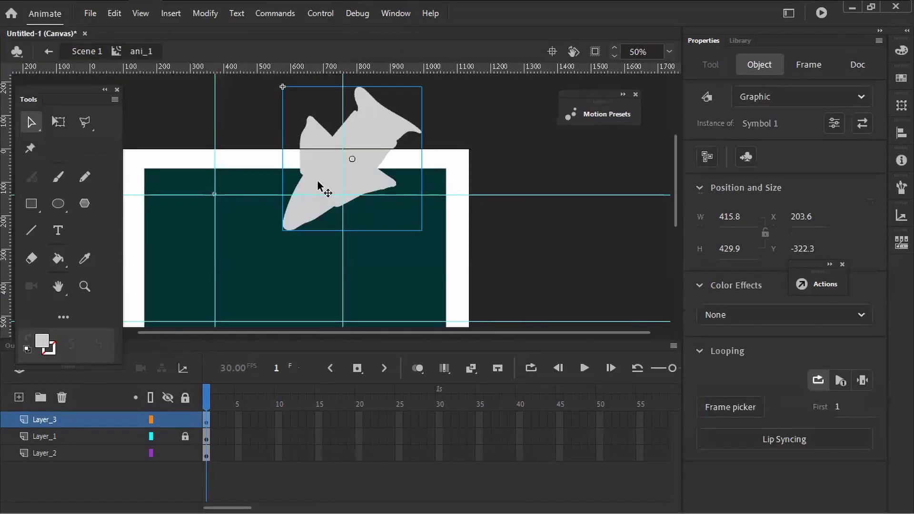
double_click(317, 185)
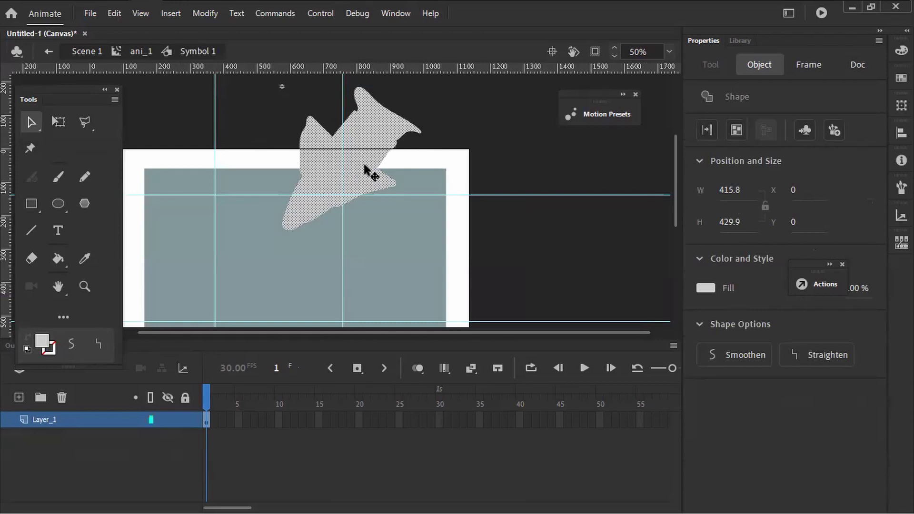
- Add a layer above Layer_1 in the rocket symbol and change the rocket shape on Layer_1 to a darker grey
left_click(20, 397)
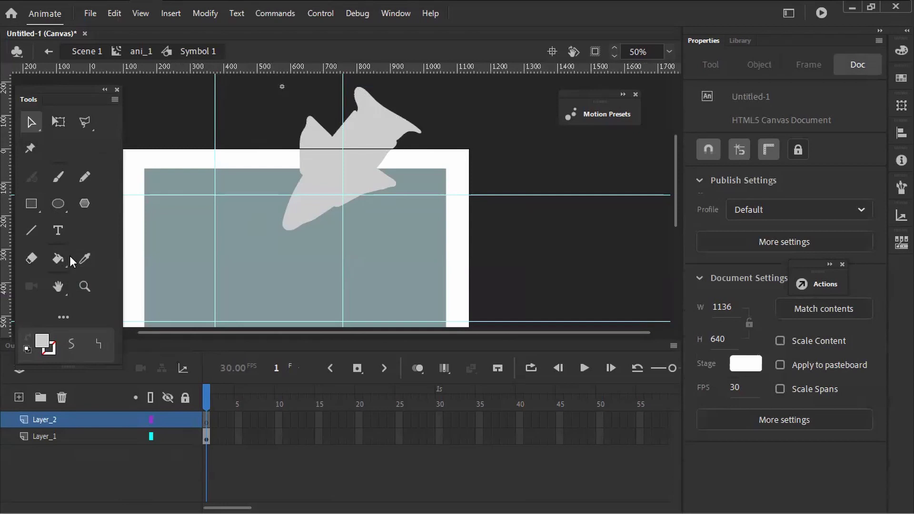
left_click(177, 265)
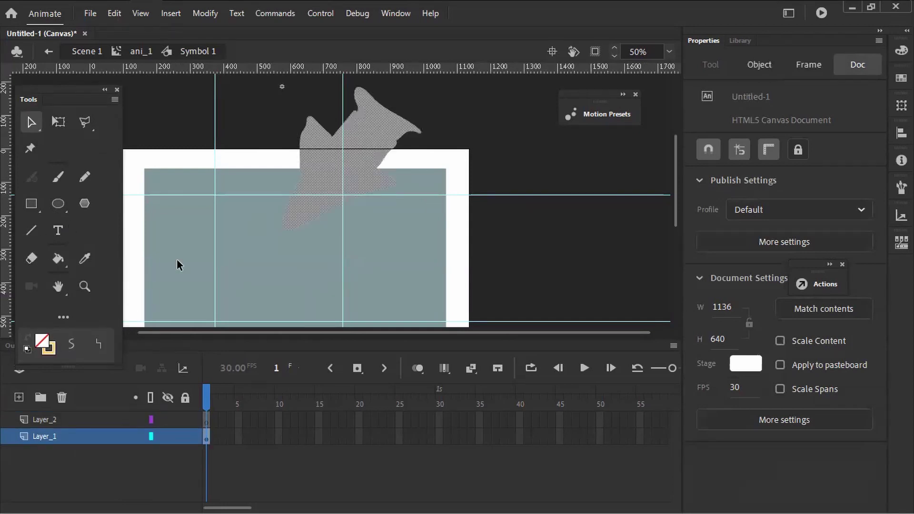
left_click(230, 122)
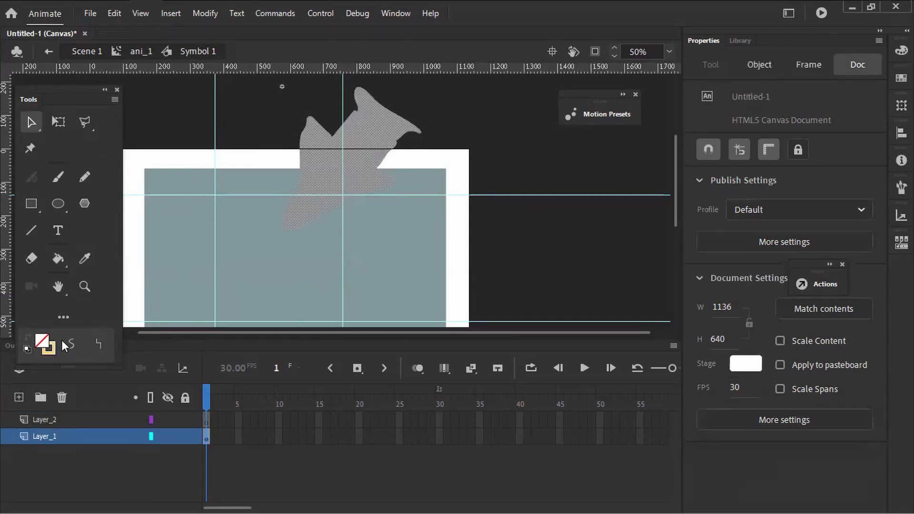
- Draw an unfilled circle with a yellow stroke across the rocket's nose on Layer_1 and recolour the enclosed tip dark red
left_click(58, 203)
left_click_drag(243, 195, 301, 268)
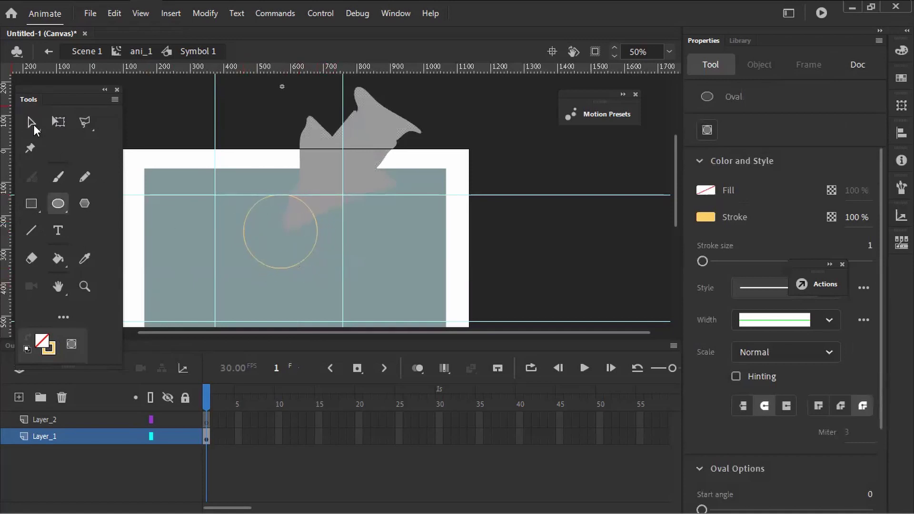
left_click(32, 123)
left_click(283, 225)
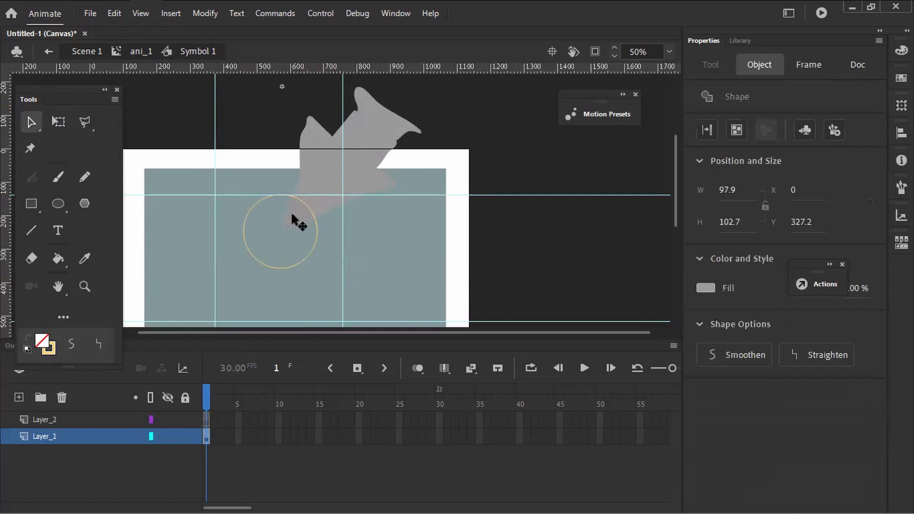
left_click(45, 344)
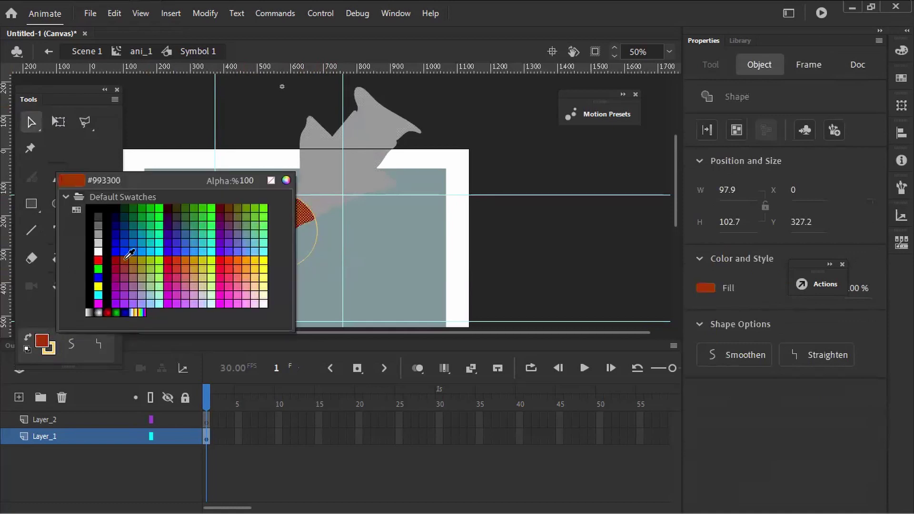
left_click(122, 253)
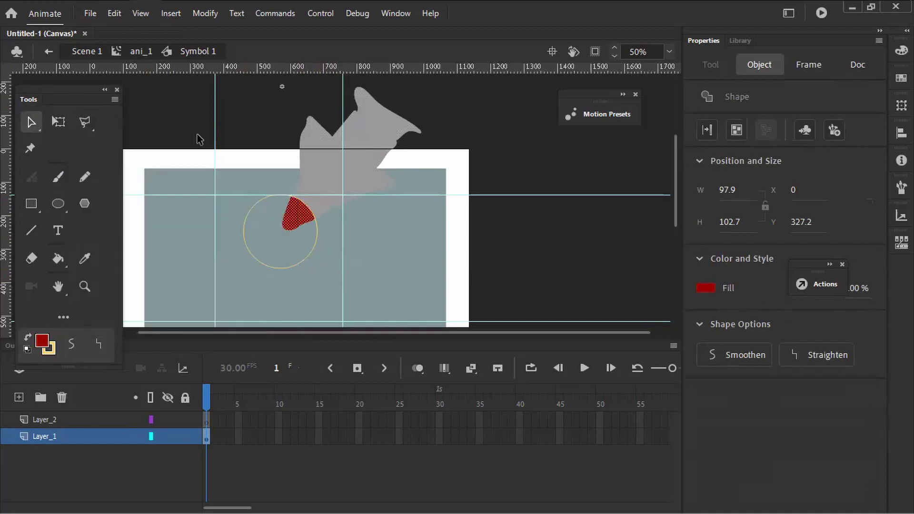
- Delete the part of the circle's outline that lies outside the rocket's nose
left_click(284, 269)
key("Delete")
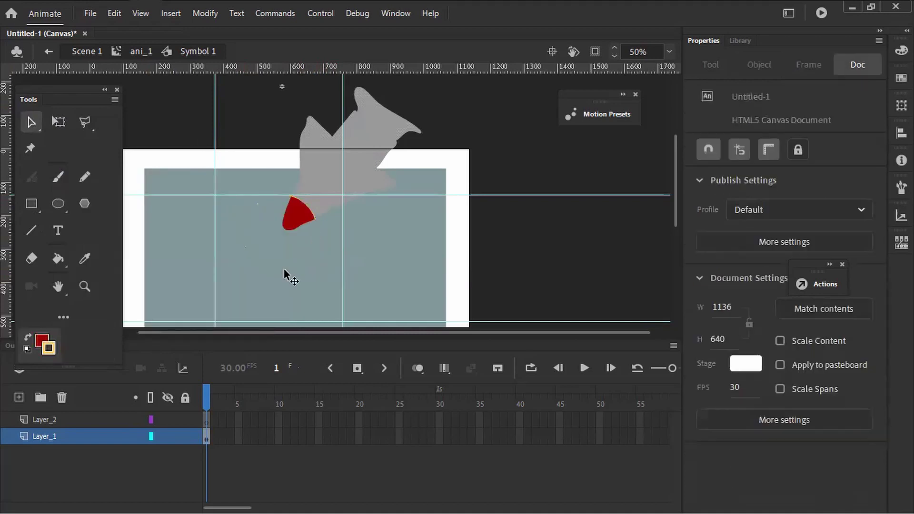
left_click(299, 227)
left_click(506, 218)
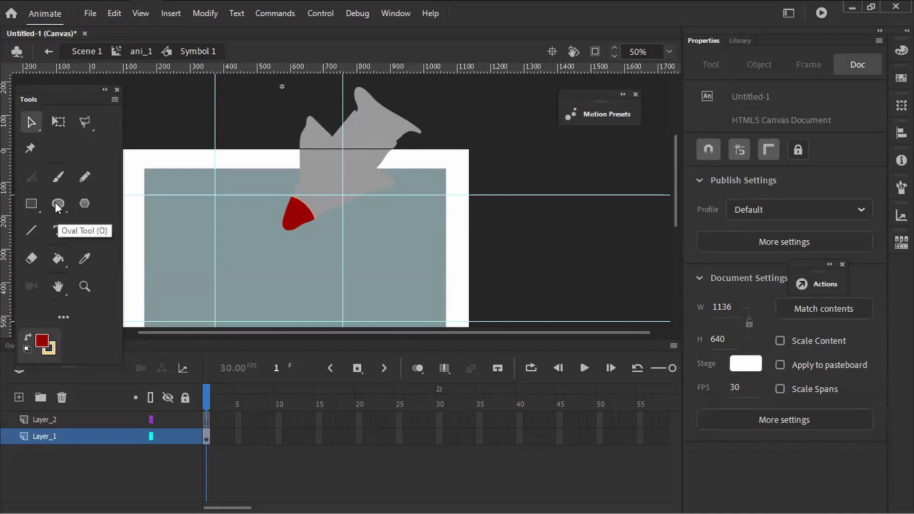
- Set the Classic Brush to fill #CCCCCC and size 1, and try a thin line on the rocket's tail in Layer_1
left_click(60, 182)
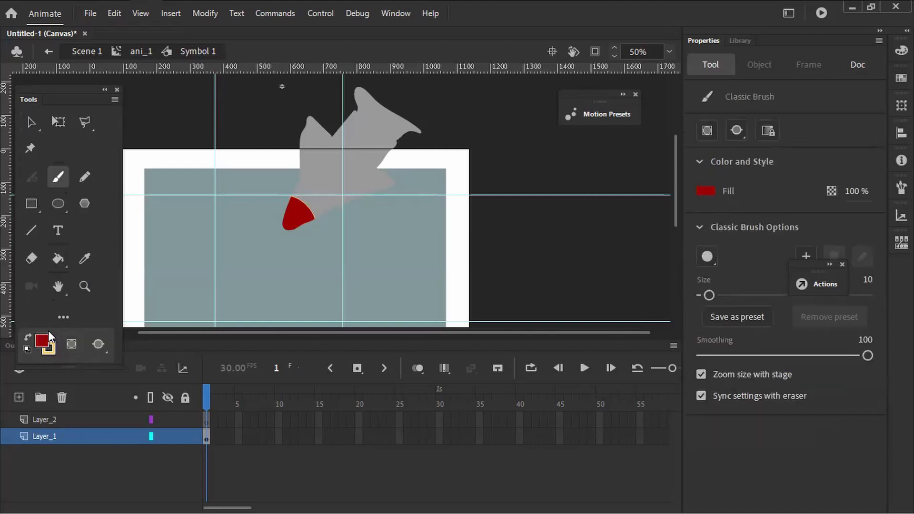
left_click(42, 341)
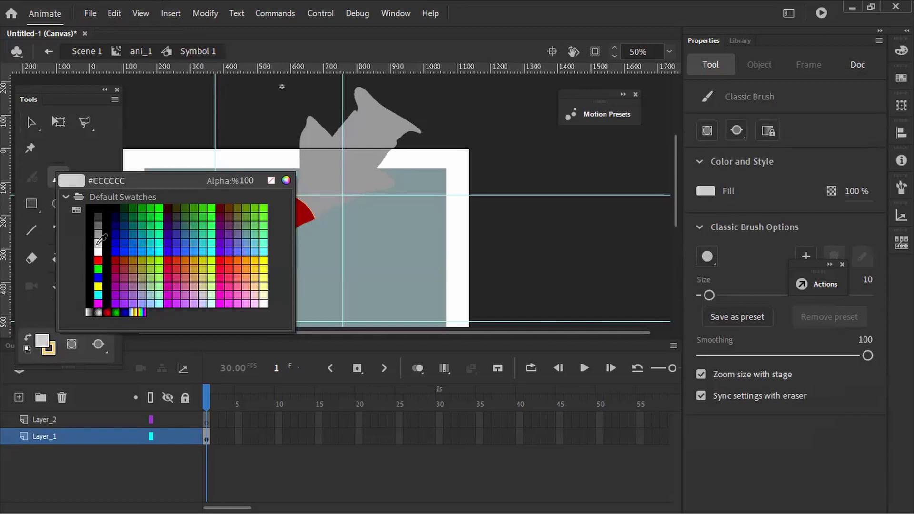
left_click(98, 242)
key("ctrl+=")
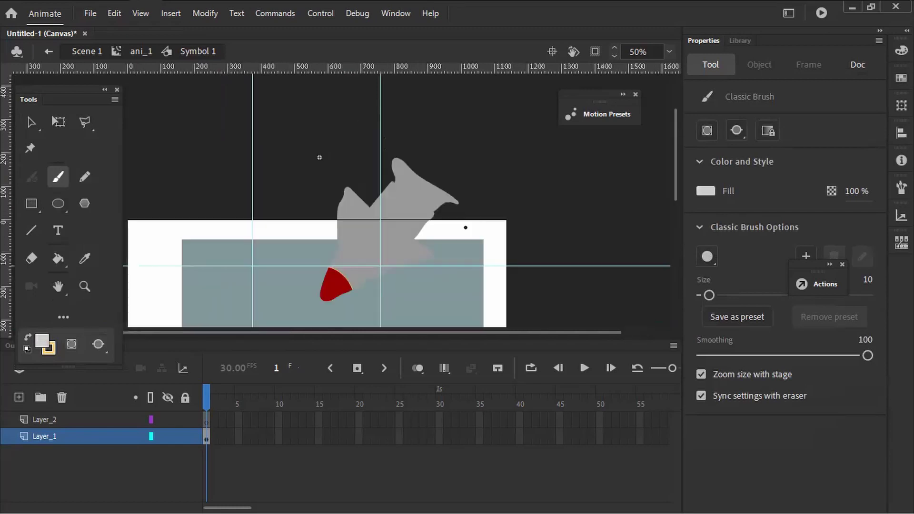
scroll(440, 191, "up", 2)
left_click_drag(441, 191, 373, 310)
scroll(343, 255, "up", 2)
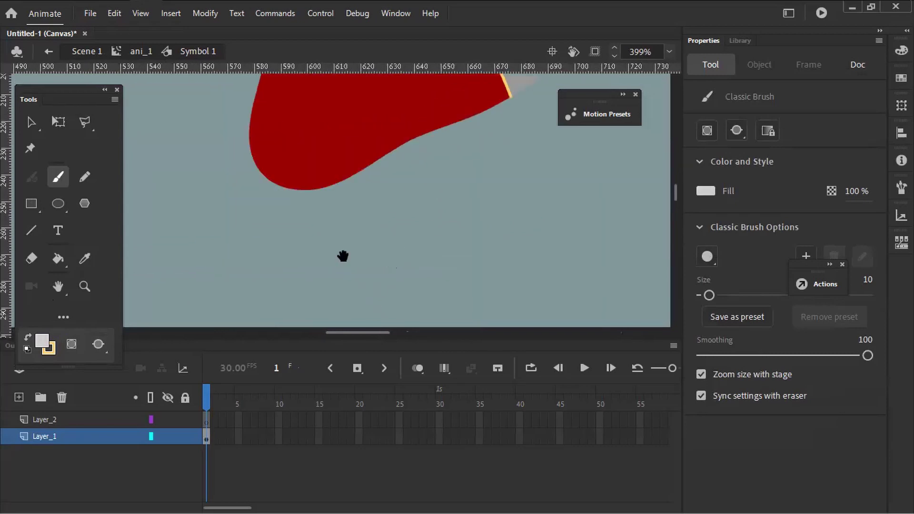
left_click_drag(391, 157, 588, 291)
left_click_drag(708, 296, 701, 295)
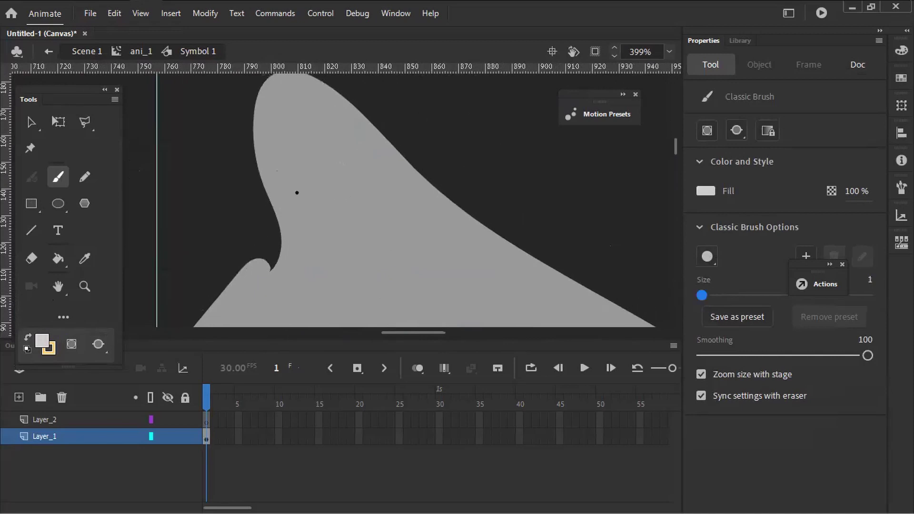
mouse_move(276, 272)
left_mouse_down()
mouse_move(295, 244)
mouse_move(293, 127)
mouse_move(314, 83)
left_mouse_up()
- Paint a row of thin wavy light-grey lines across the rocket's flared tail on Layer_2
left_click(166, 420)
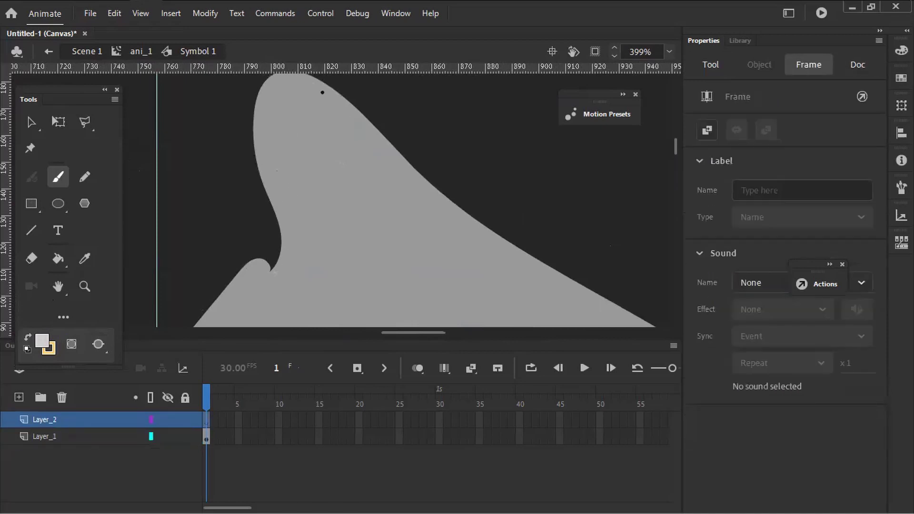
left_click_drag(290, 277, 341, 99)
left_click_drag(310, 286, 368, 150)
left_click_drag(388, 246, 417, 191)
left_click_drag(430, 279, 302, 159)
left_click_drag(247, 215, 348, 106)
left_click_drag(289, 238, 378, 137)
left_click_drag(334, 274, 412, 171)
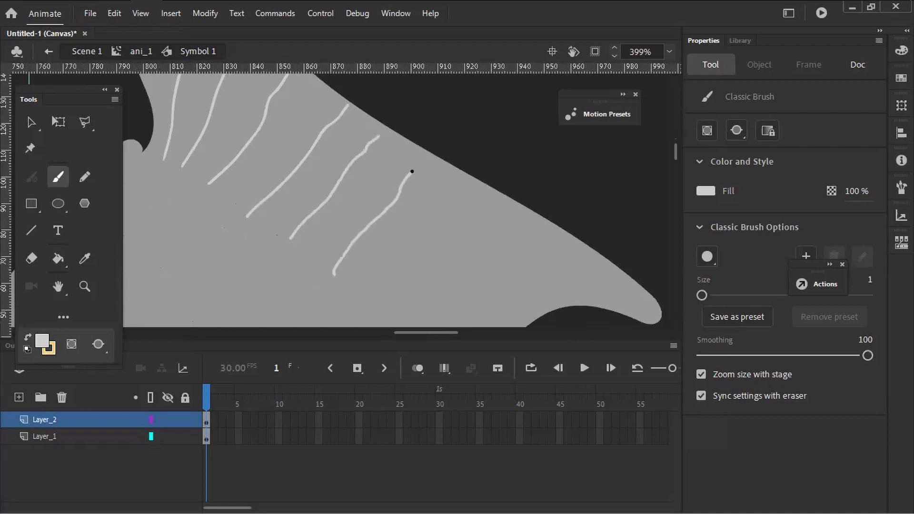
left_click_drag(367, 297, 457, 186)
mouse_move(400, 219)
left_mouse_down()
mouse_move(347, 196)
mouse_move(297, 155)
left_mouse_up()
left_click_drag(310, 261, 418, 149)
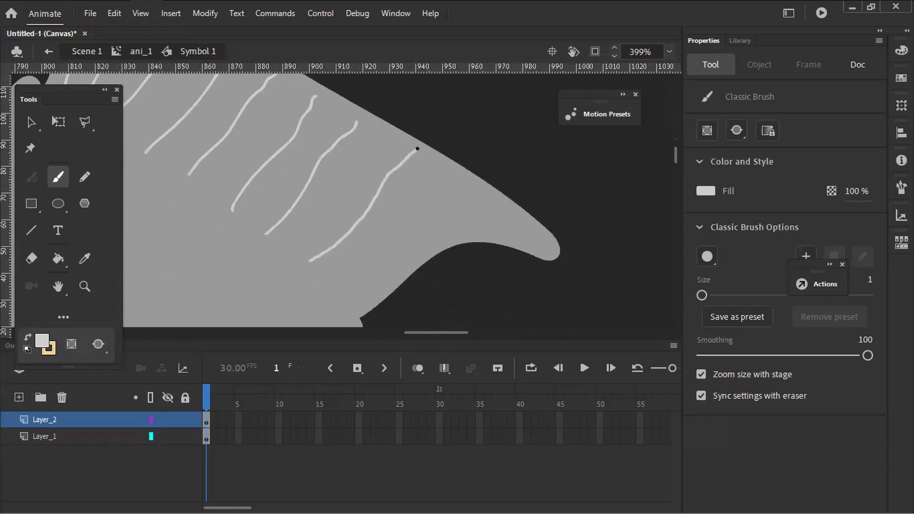
mouse_move(347, 287)
left_mouse_down()
mouse_move(470, 214)
mouse_move(506, 207)
left_mouse_up()
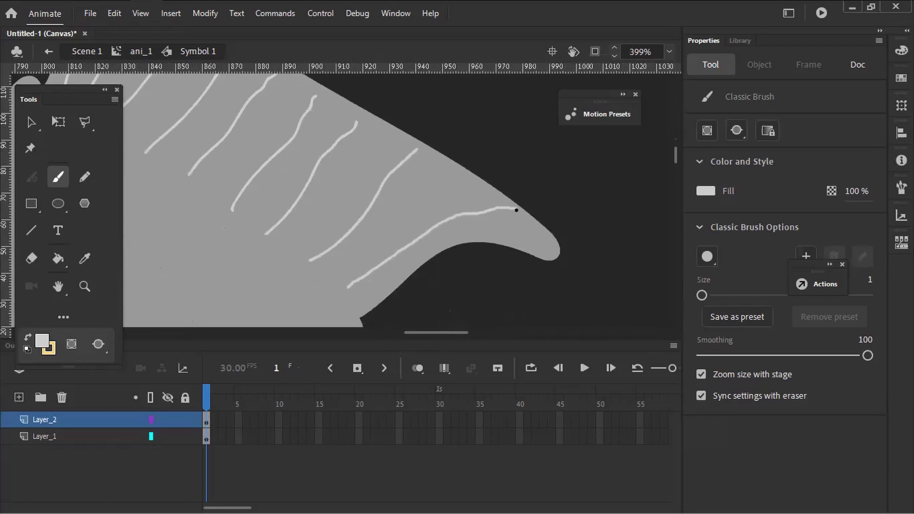
- Delete the yellow arc between the rocket's dark red nose and its grey body on Layer_1
left_click(32, 122)
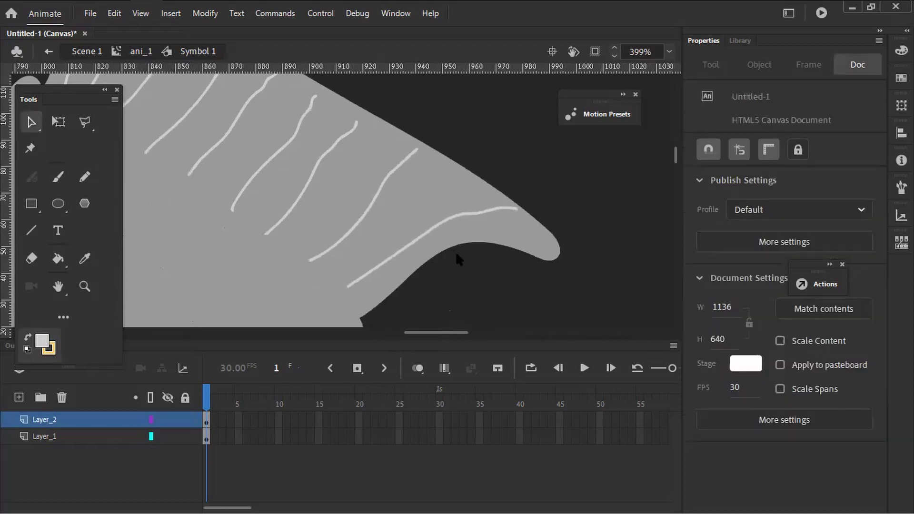
scroll(524, 261, "down", 10)
scroll(607, 275, "left", 10)
scroll(450, 259, "up", 3)
scroll(358, 269, "down", 3)
scroll(411, 171, "up", 2)
left_click_drag(411, 170, 417, 133)
scroll(416, 133, "up", 5)
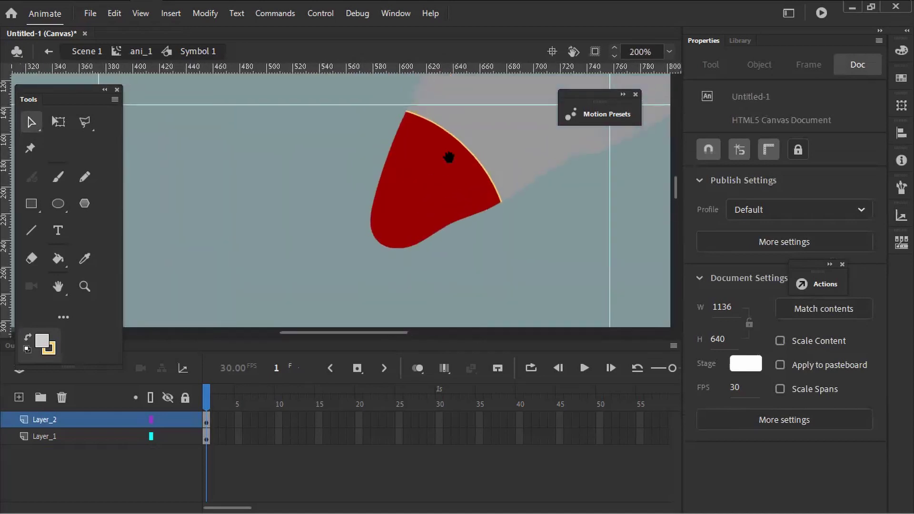
left_click(466, 153)
left_click(505, 221)
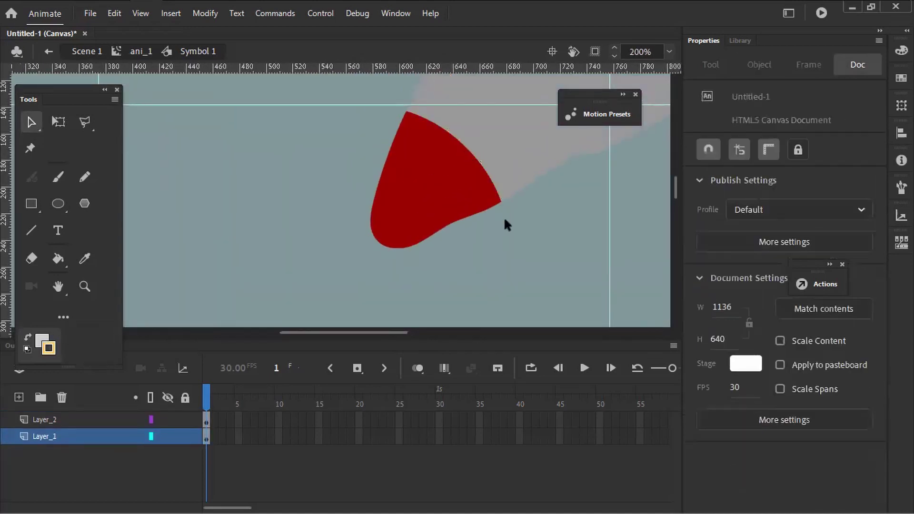
scroll(510, 226, "down", 5)
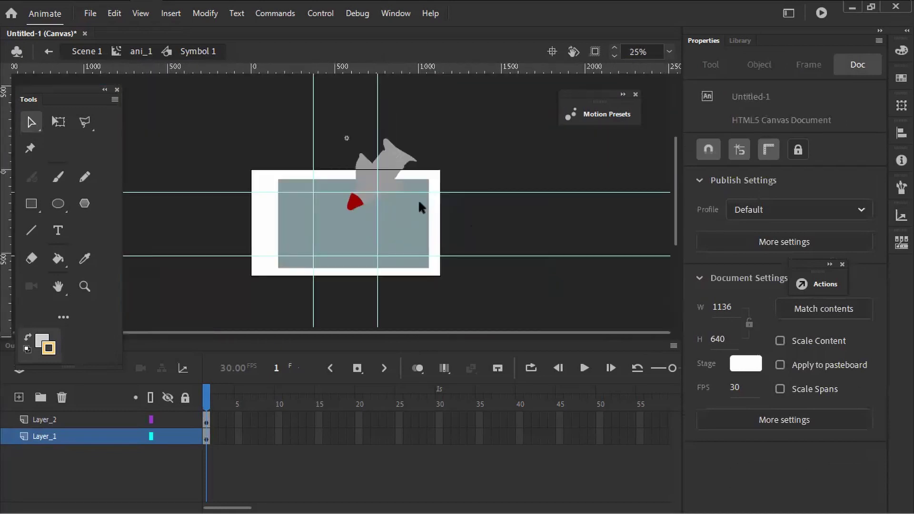
- Return to ani_1 and move the rocket instance just above the upper-right corner of the stage
left_click(138, 51)
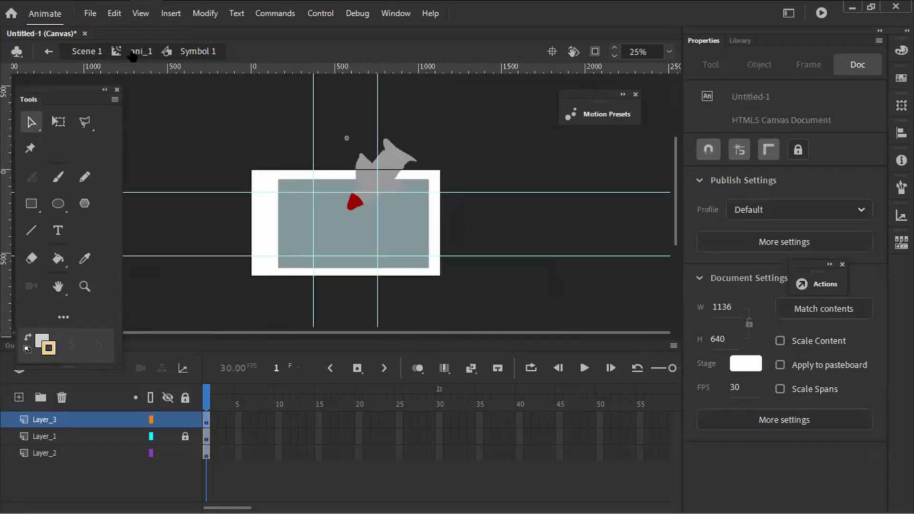
left_click_drag(413, 158, 543, 135)
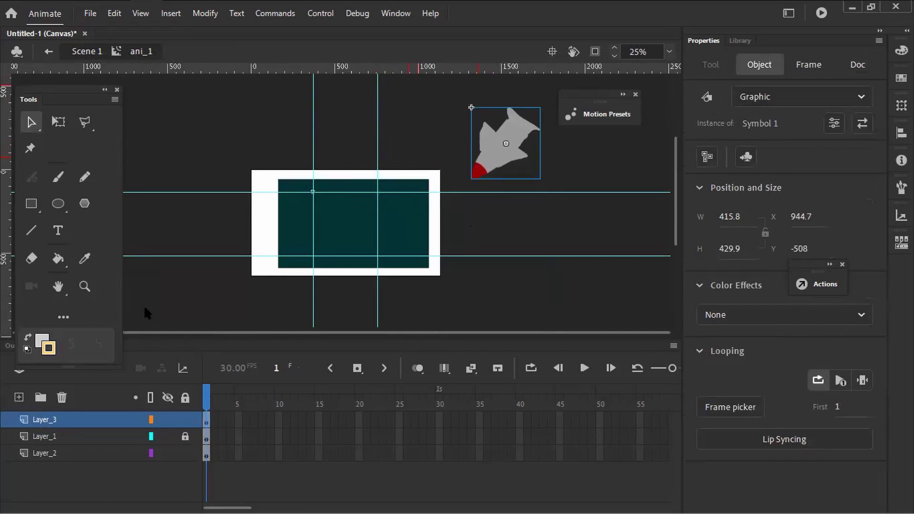
left_click(469, 242)
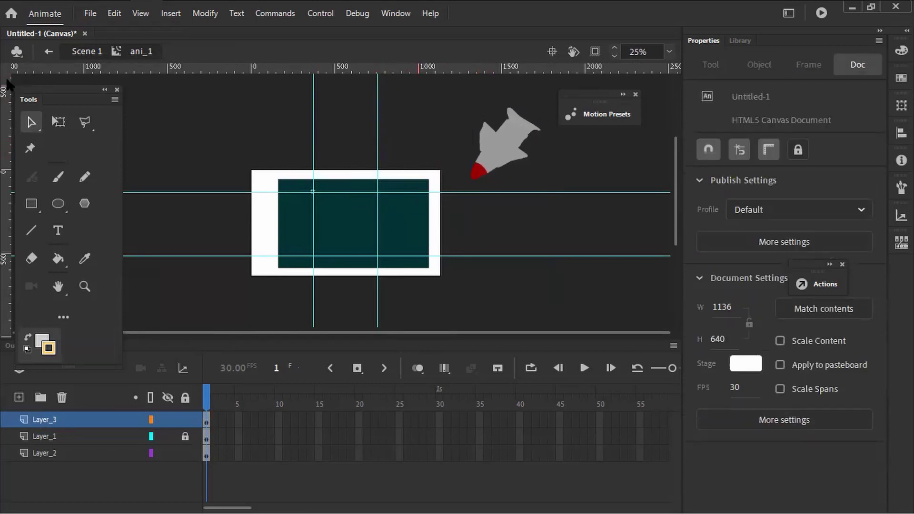
left_click_drag(490, 154, 423, 151)
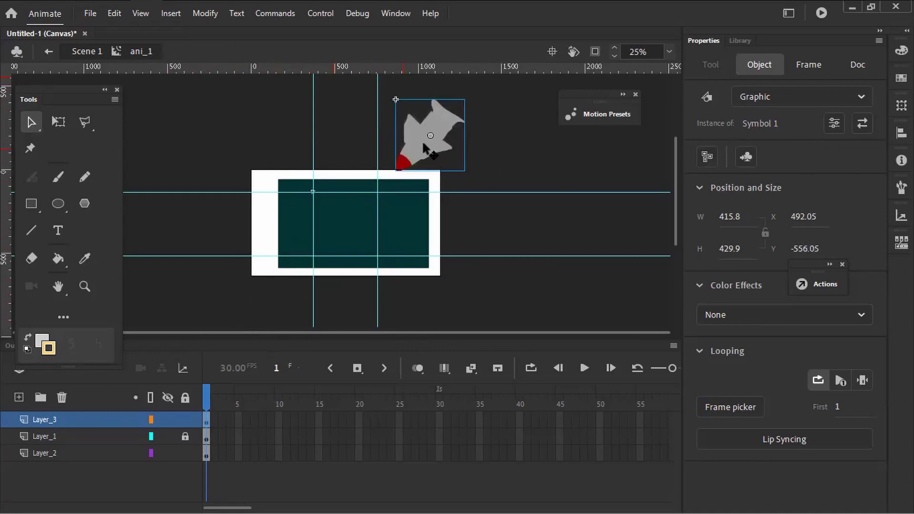
- Scale the rocket instance down with Free Transform to about 144.5 by 149.4 and deselect it
left_click(58, 122)
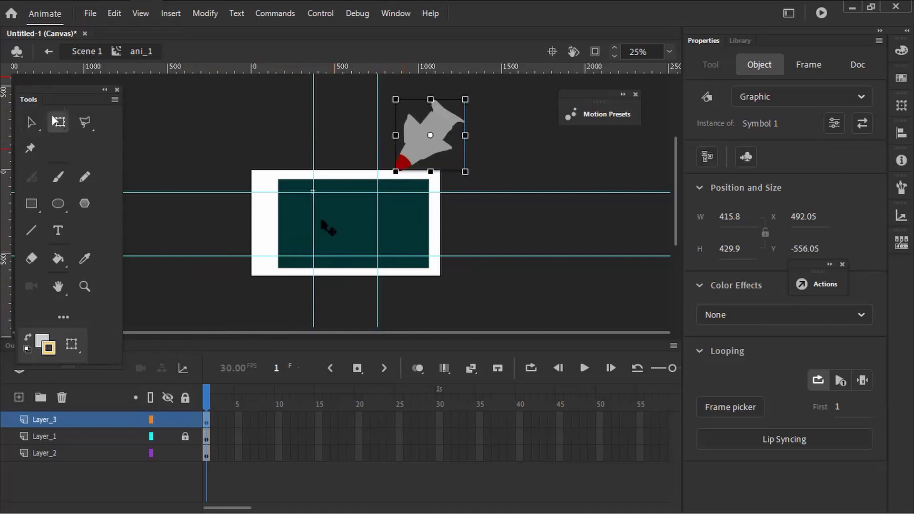
left_click_drag(395, 99, 408, 161)
left_click(461, 144)
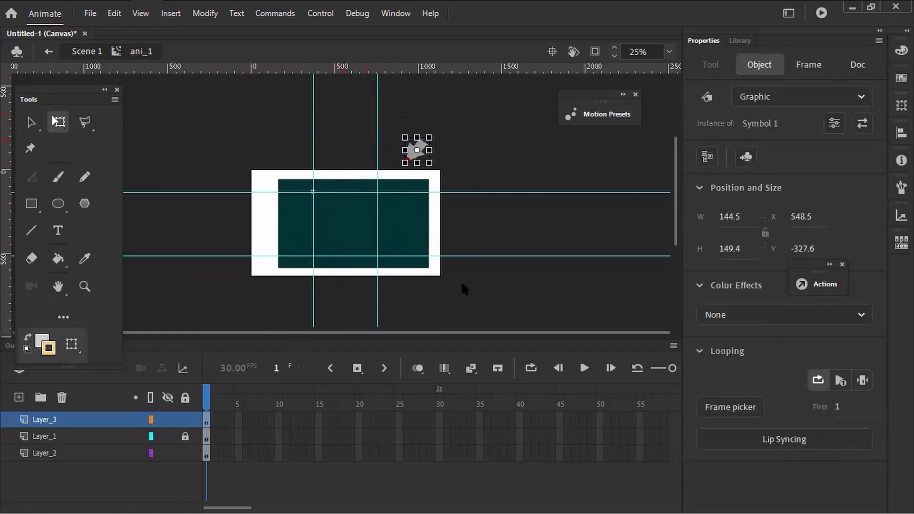
left_click(505, 403)
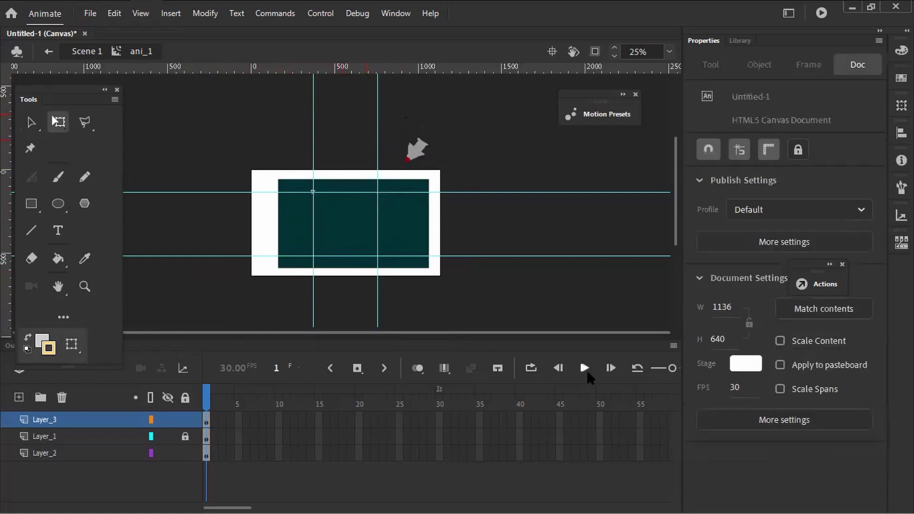
- Insert a keyframe at frame 60 of Layer_3 and move the rocket there to the stage's lower-left edge
mouse_move(478, 419)
left_mouse_down()
mouse_move(512, 419)
mouse_move(474, 419)
left_mouse_up()
left_click(544, 436)
right_click(518, 419)
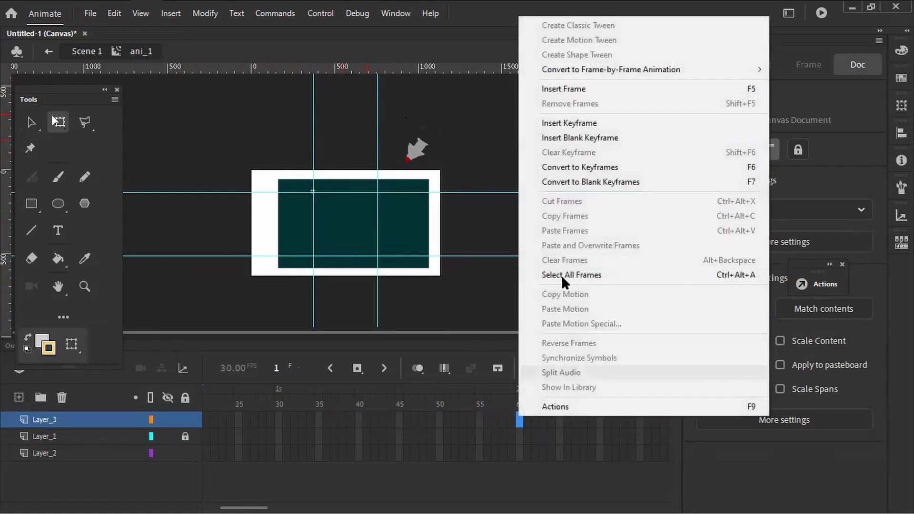
left_click(602, 123)
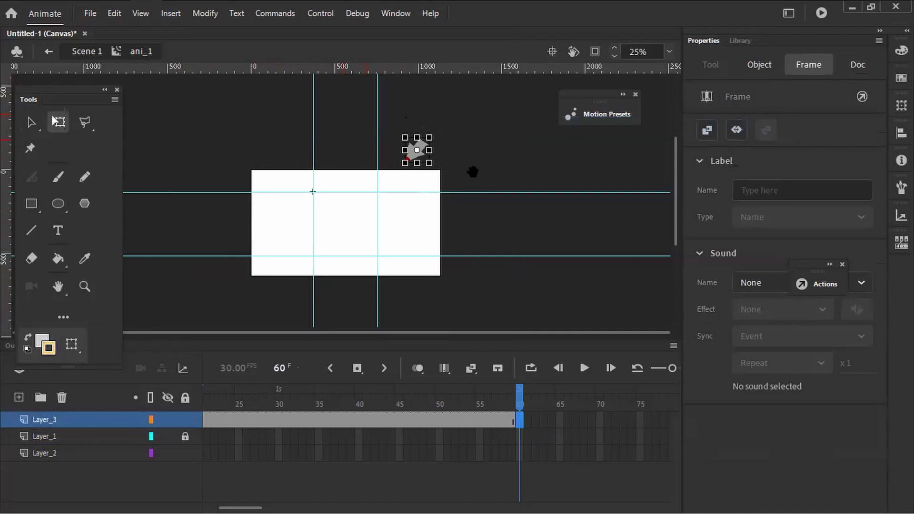
scroll(428, 157, "down", 1)
left_click_drag(416, 129, 283, 258)
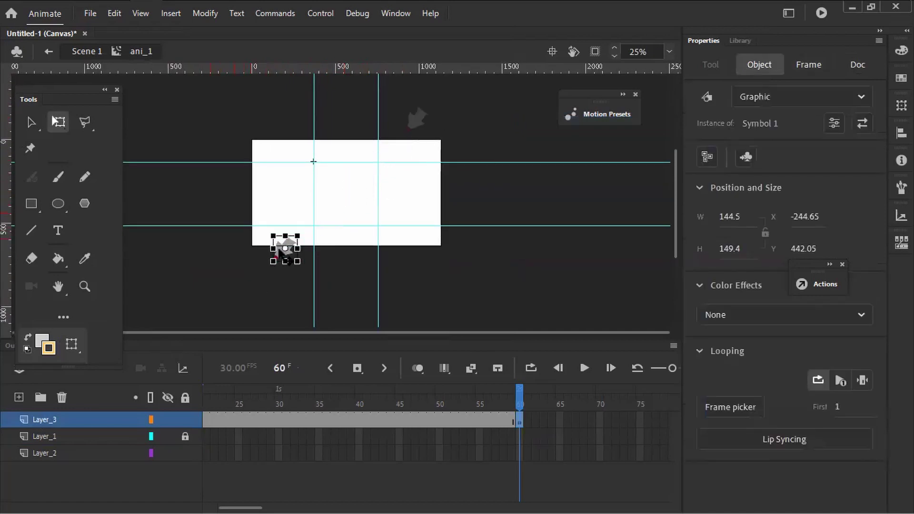
- Create a classic tween on Layer_3 between frames 1 and 60 and scrub through the rocket's flight
left_click(383, 421)
right_click(383, 421)
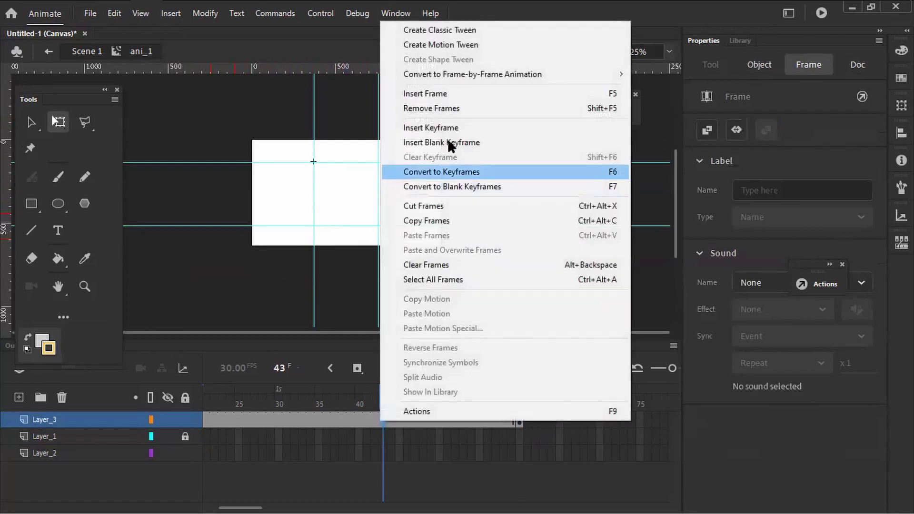
left_click(469, 34)
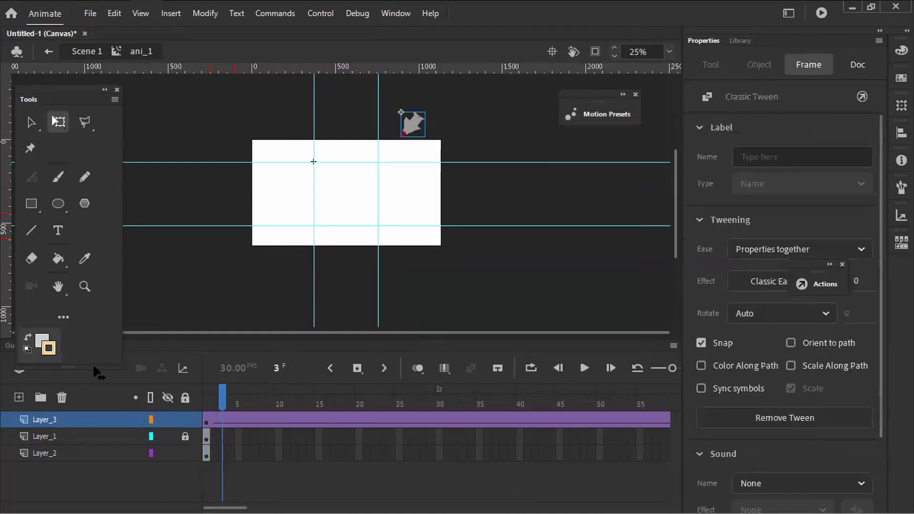
left_click(321, 225)
left_click_drag(203, 395, 683, 396)
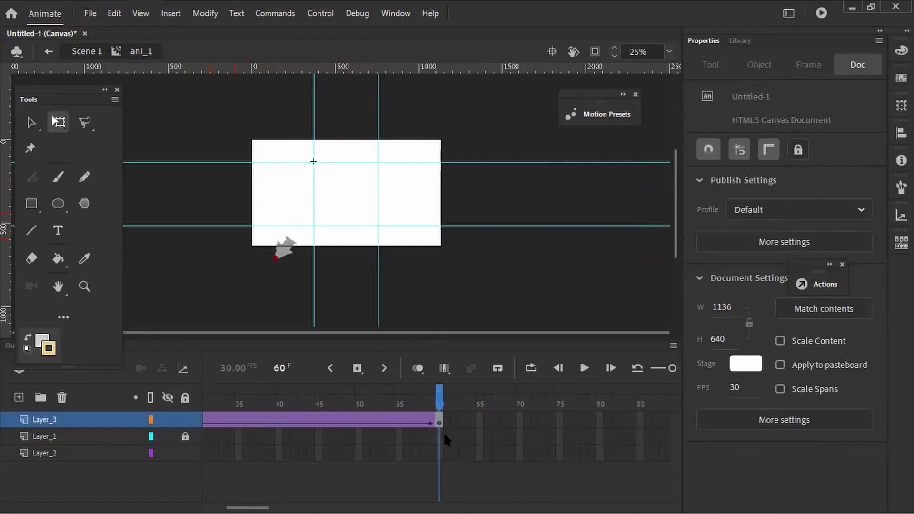
- Extend Layer_1 and Layer_2 of ani_1 to frame 60 with inserted frames and go back to frame 1
right_click(439, 450)
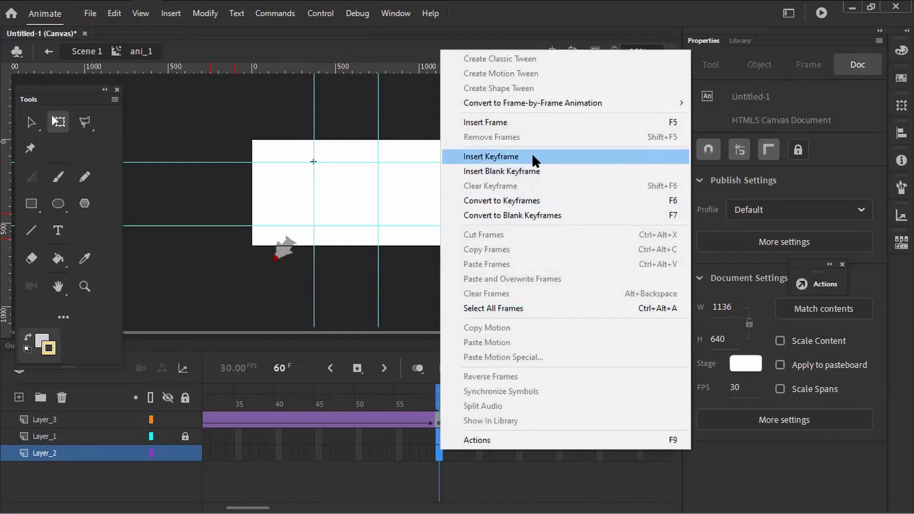
left_click(527, 122)
left_click_drag(439, 398, 206, 394)
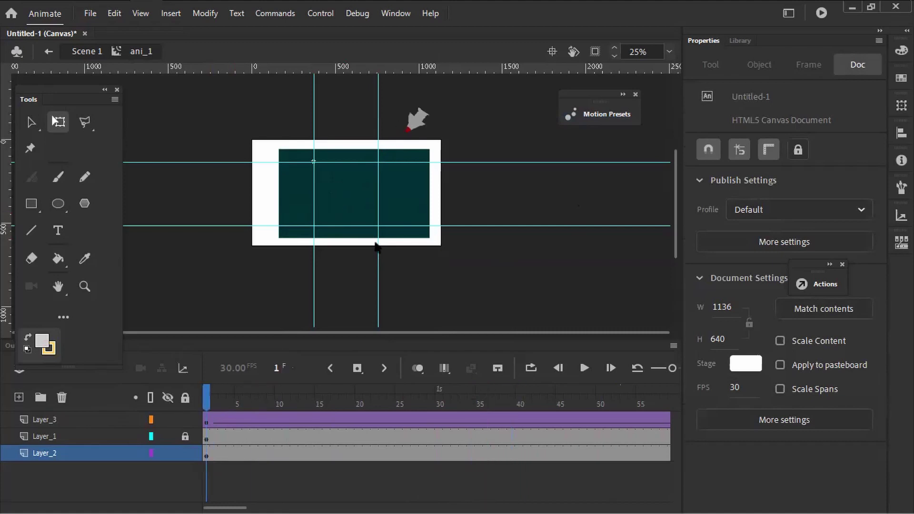
- Open the rocket's Symbol 1 for editing and add a layer named api above Layer_2
left_click(419, 122)
left_click(461, 121)
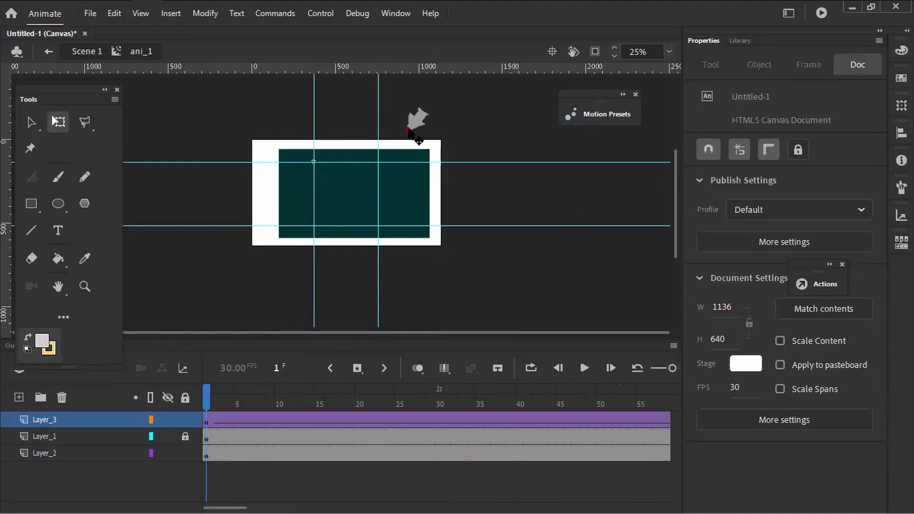
left_click(409, 130)
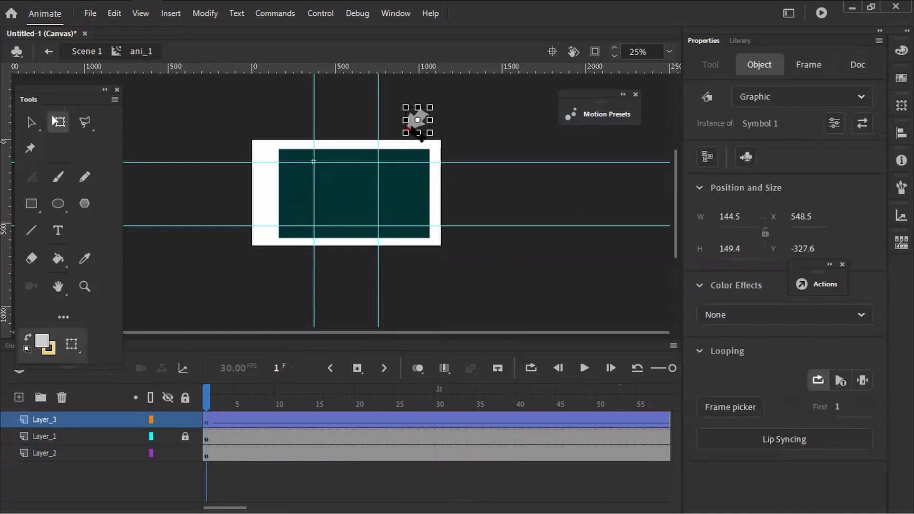
double_click(413, 127)
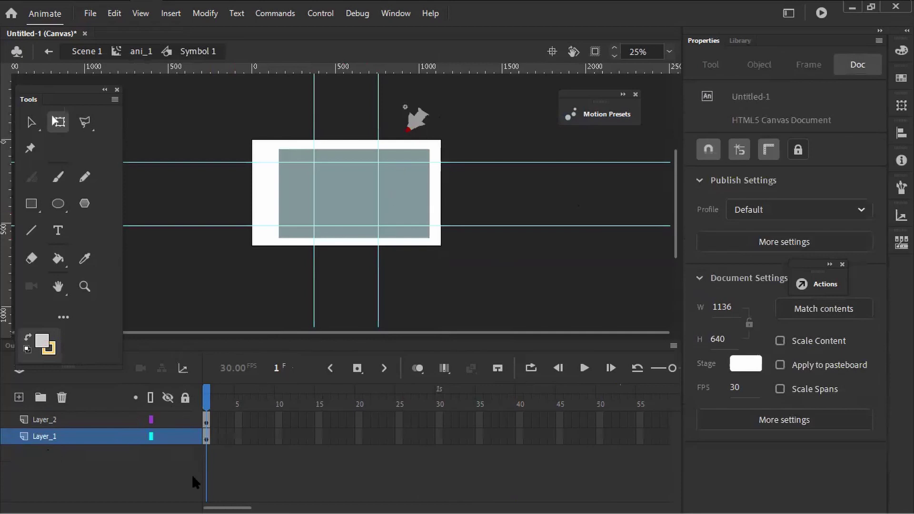
left_click(48, 422)
left_click(19, 397)
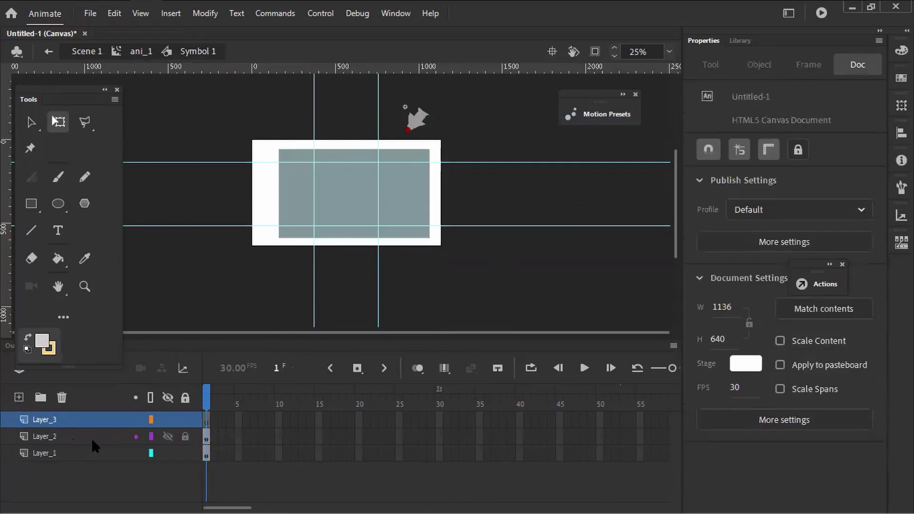
left_click(44, 422)
double_click(44, 421)
type("ap")
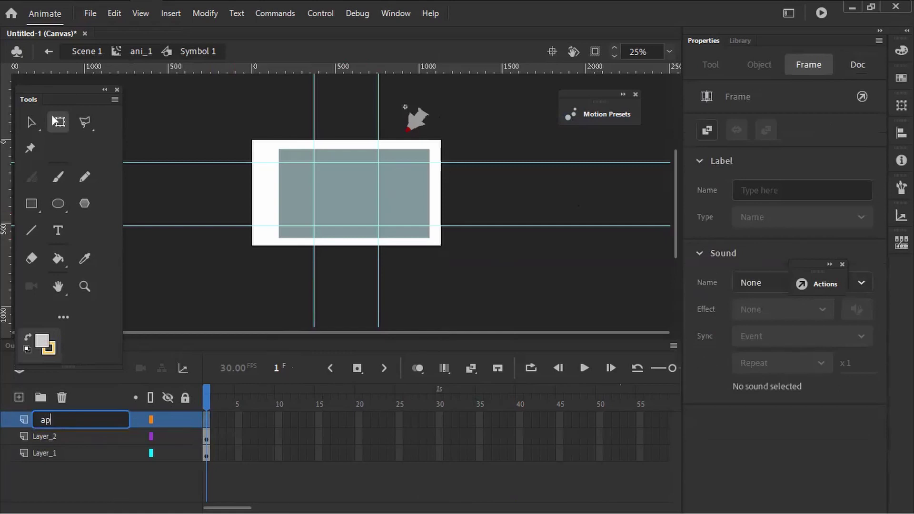
type("i")
left_click(76, 476)
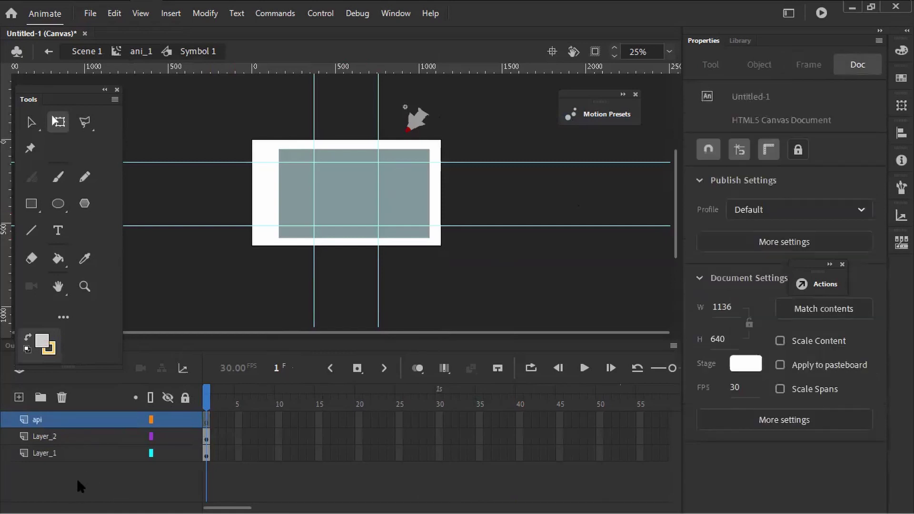
- Try a small light-grey circle with a yellow stroke behind the rocket's tail on the api layer, and delete it
left_click_drag(429, 186, 420, 268)
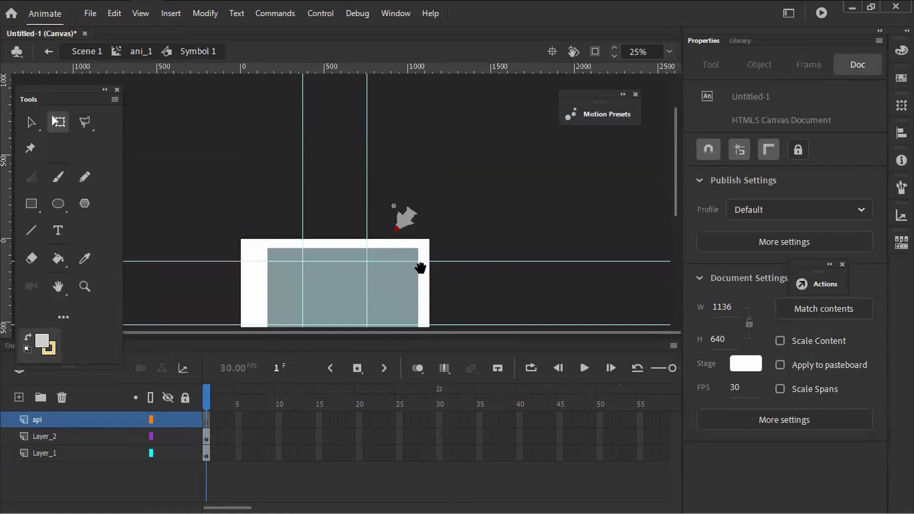
key("ctrl+1")
left_click_drag(449, 206, 243, 280)
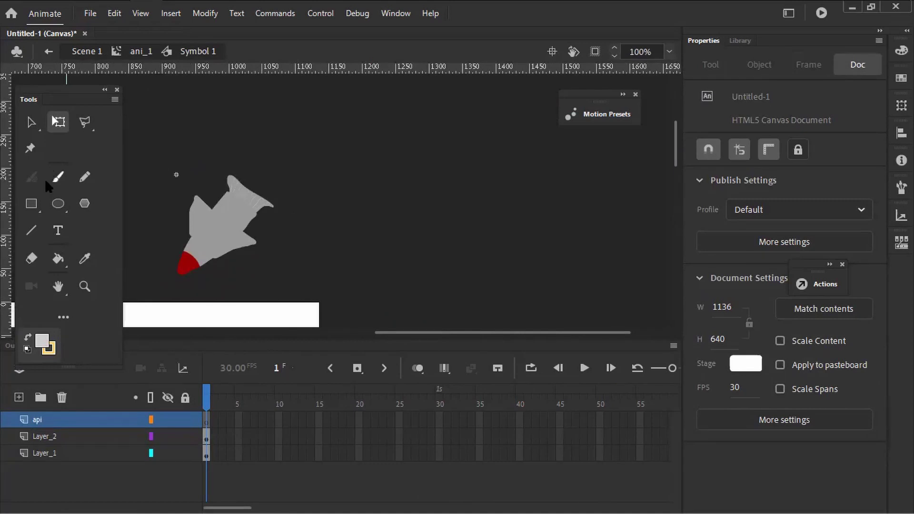
left_click(58, 204)
left_click_drag(268, 164, 283, 185)
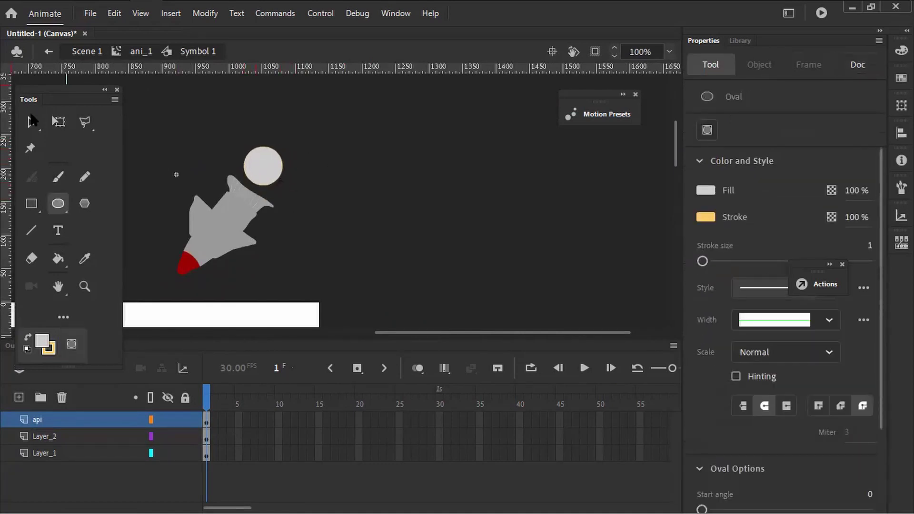
left_click(32, 121)
left_click(259, 159)
key("Delete")
left_click(260, 151)
key("Delete")
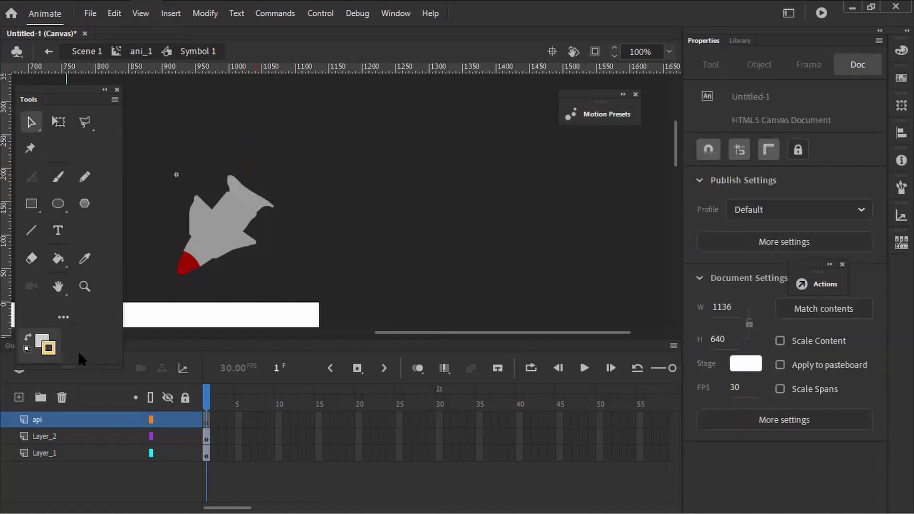
- Set the stroke colour to none and the fill to a brownish orange
left_click(53, 351)
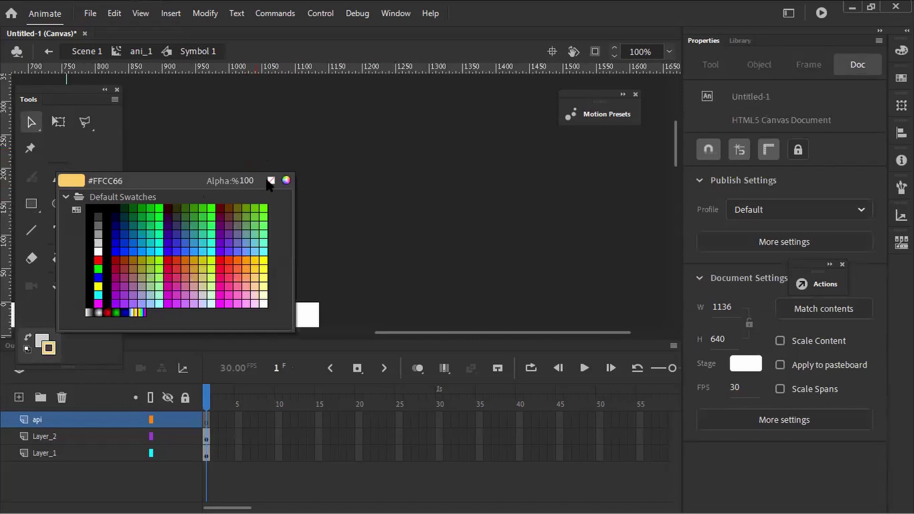
left_click(271, 181)
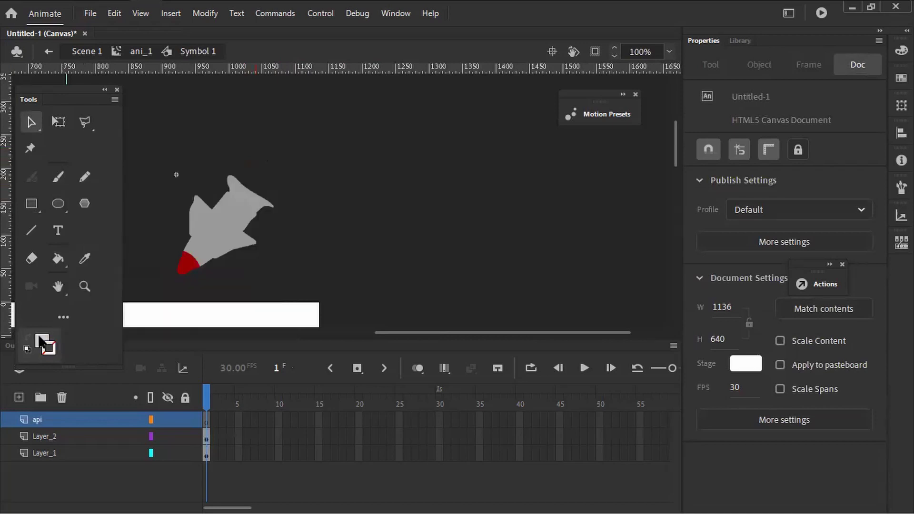
left_click(42, 341)
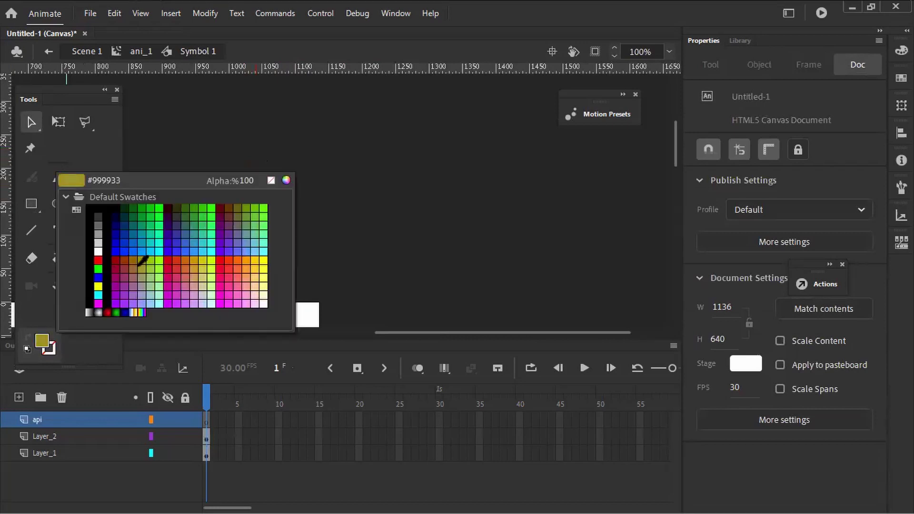
left_click(134, 258)
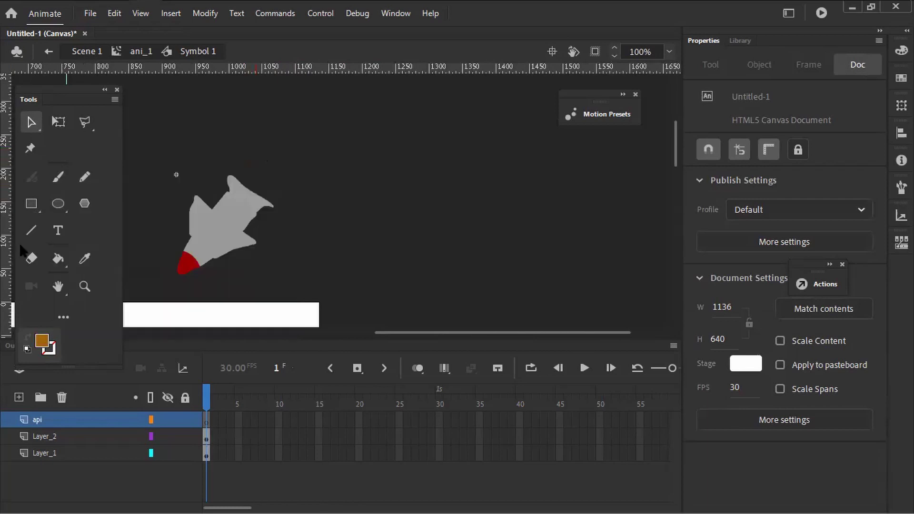
- Try a freehand flame outline behind the rocket's tail with the Classic Brush on the api layer, and undo it
left_click(57, 177)
left_click_drag(253, 157, 255, 198)
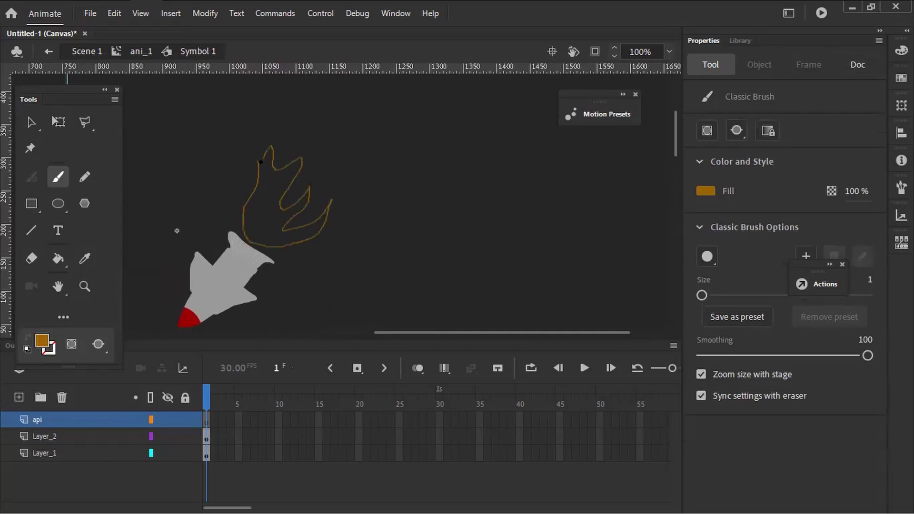
key("ctrl+z")
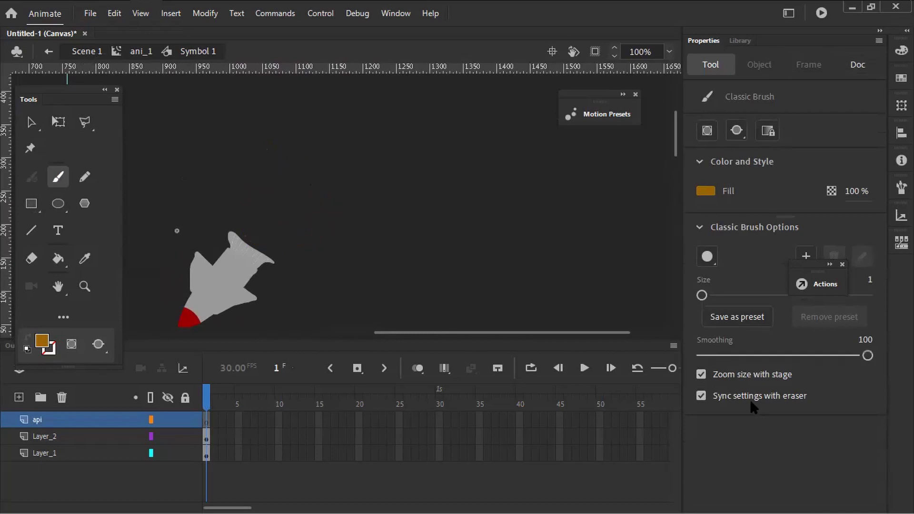
- Set the Classic Brush size to 5 and draw a closed flame outline about 267 × 432 px behind the rocket's tail on the api layer
left_click_drag(702, 295, 706, 295)
left_click_drag(260, 199, 260, 205)
mouse_move(263, 246)
left_mouse_down()
mouse_move(284, 238)
mouse_move(304, 185)
mouse_move(296, 149)
mouse_move(283, 194)
mouse_move(277, 167)
left_mouse_up()
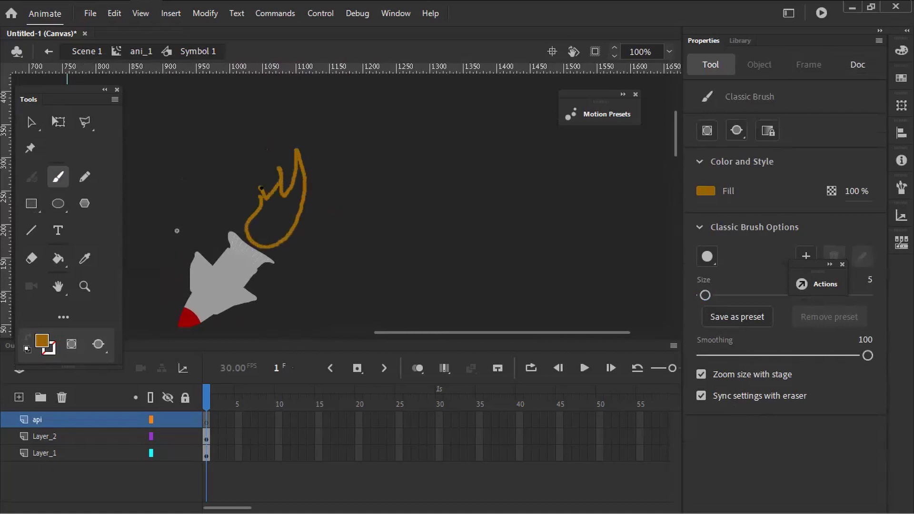
left_click(31, 122)
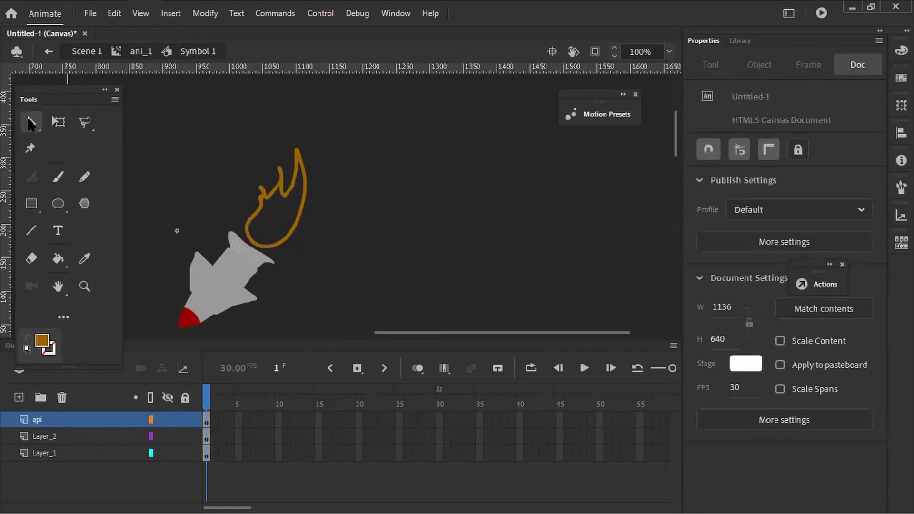
- Fill the inside of the flame outline on the api layer with the same brownish orange
left_click(262, 201)
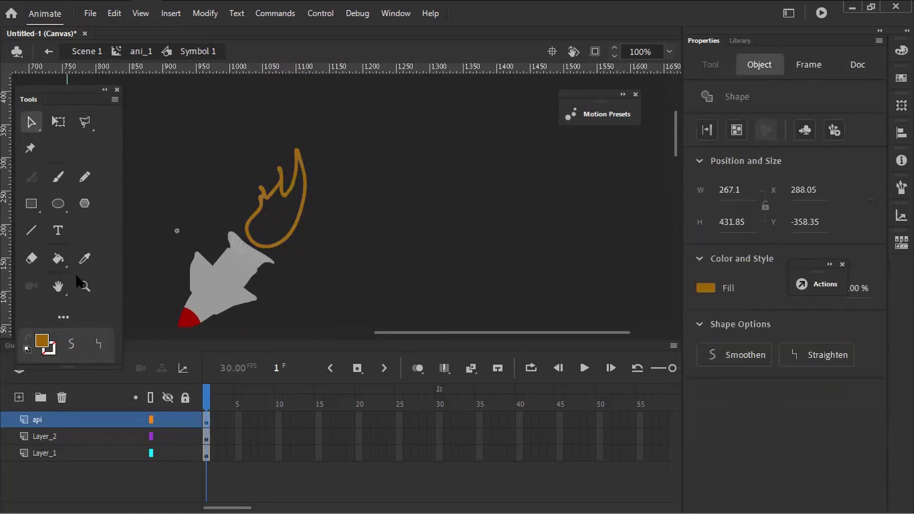
left_click(58, 259)
left_click(289, 224)
left_click(32, 124)
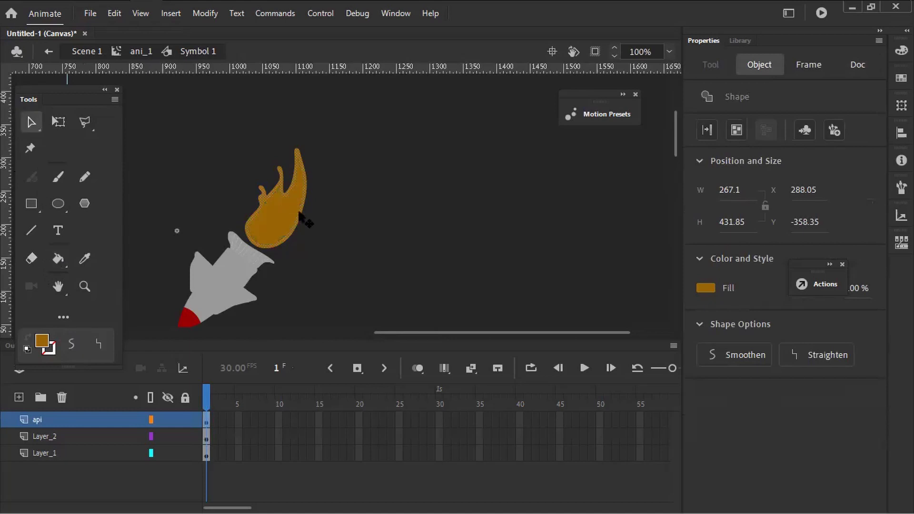
left_click(388, 244)
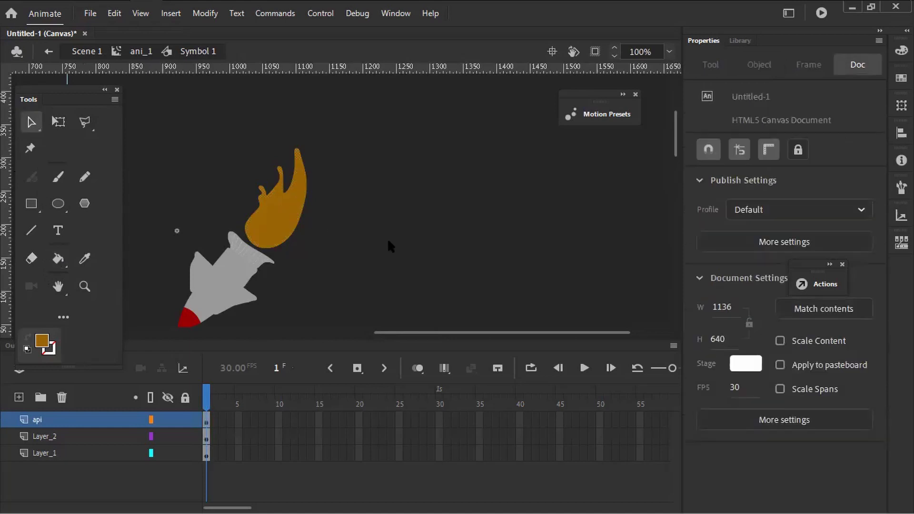
- Convert the filled flame shape into a graphic symbol, keeping the suggested name
left_click(266, 204)
right_click(267, 204)
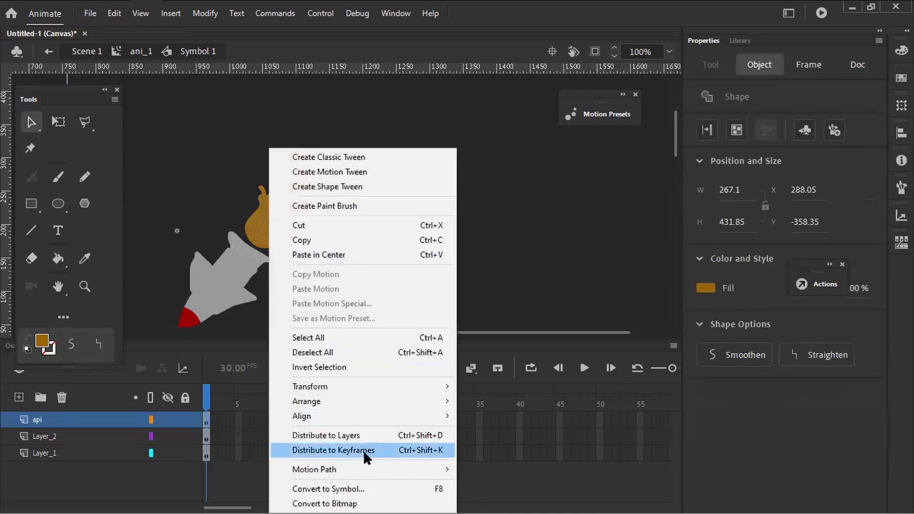
left_click(356, 489)
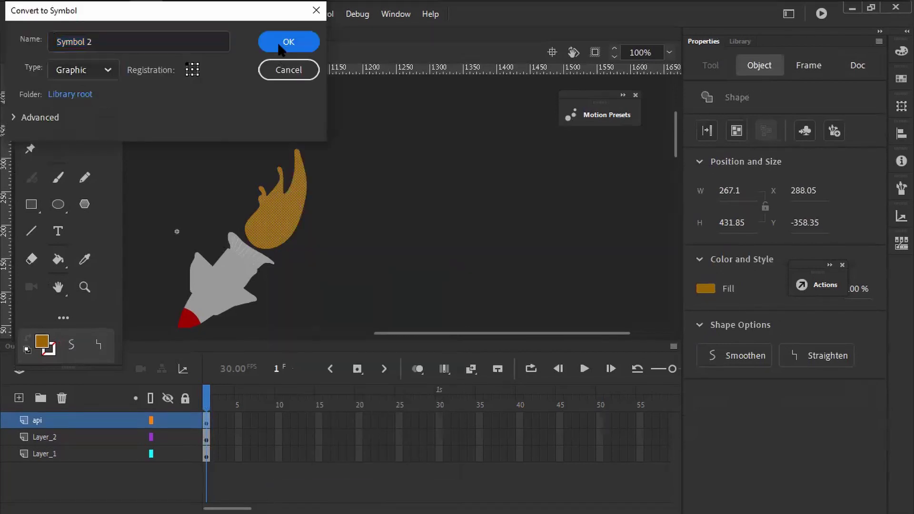
left_click(287, 43)
left_click(365, 264)
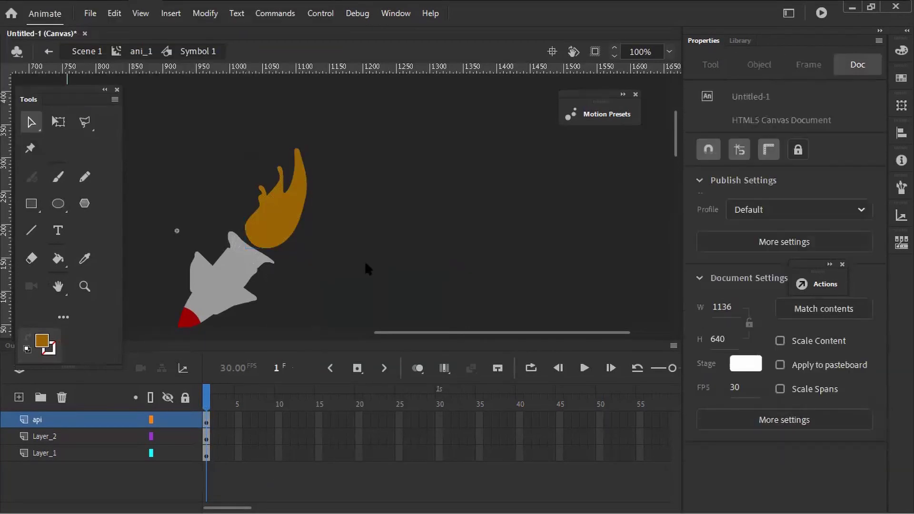
- Open the flame symbol for editing and insert a keyframe at frame 5 of its Layer_1
left_click(279, 223)
double_click(279, 233)
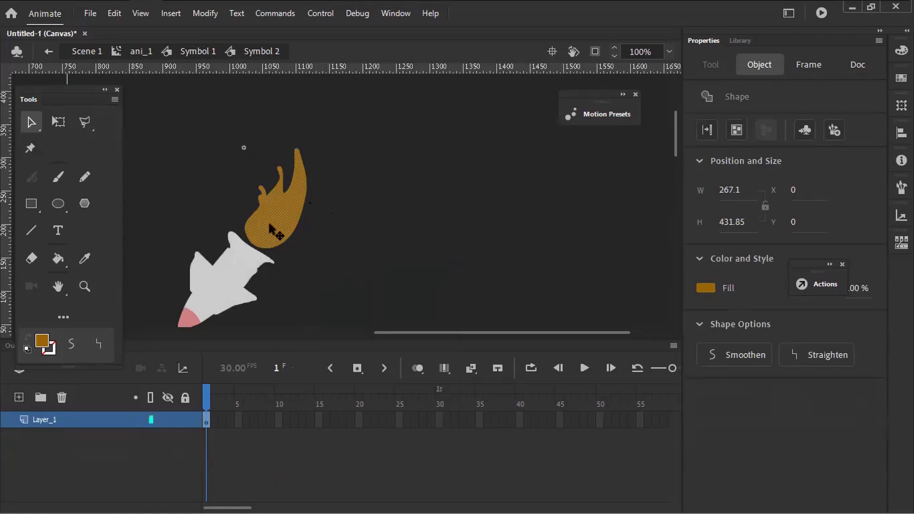
left_click(236, 420)
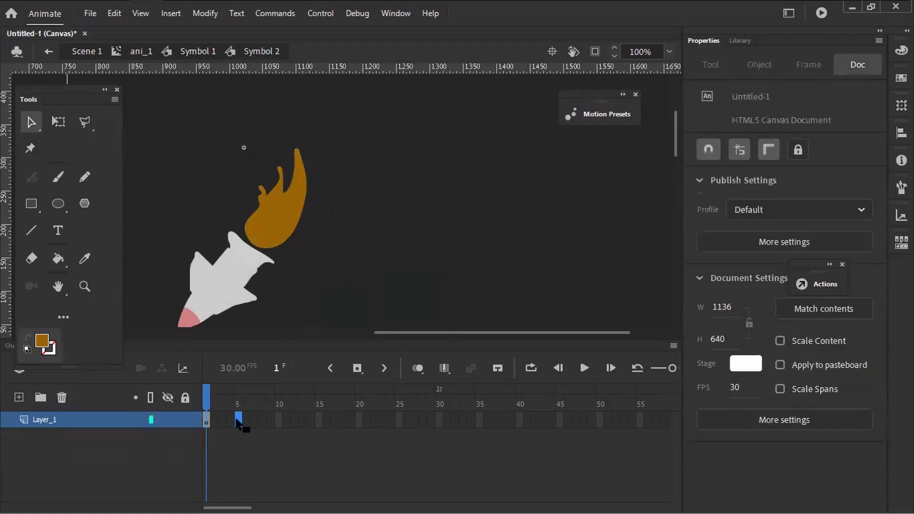
right_click(237, 419)
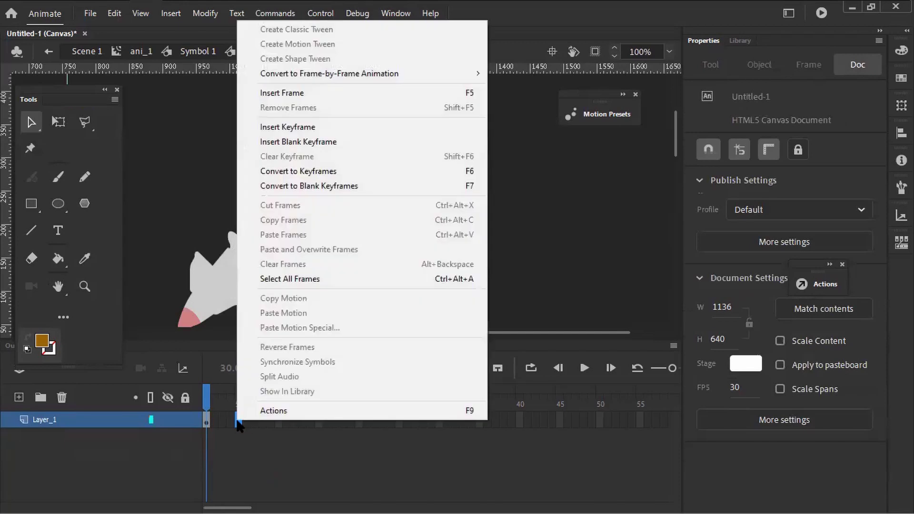
left_click(327, 124)
left_click(349, 206)
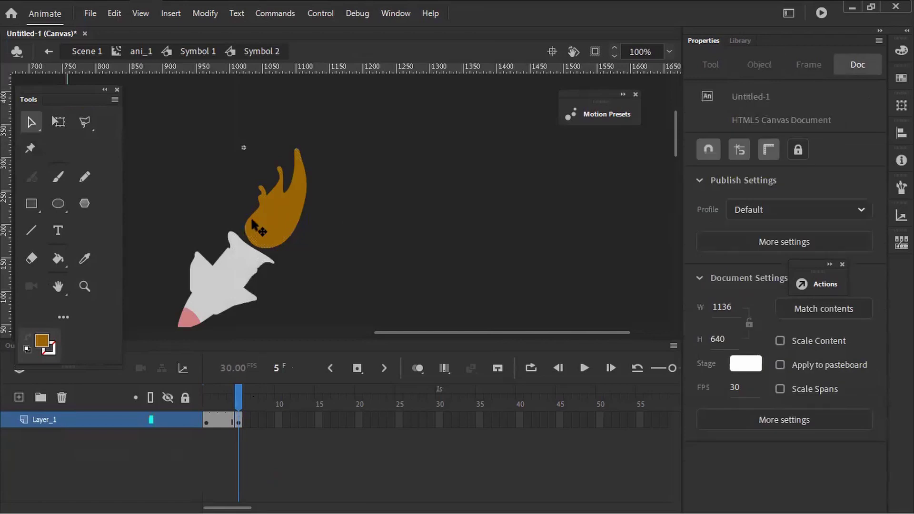
- Replace the flame at frame 5 with a wider, multi-tongued flame outlined with the Classic Brush and filled in brownish orange
left_click(281, 221)
key("Delete")
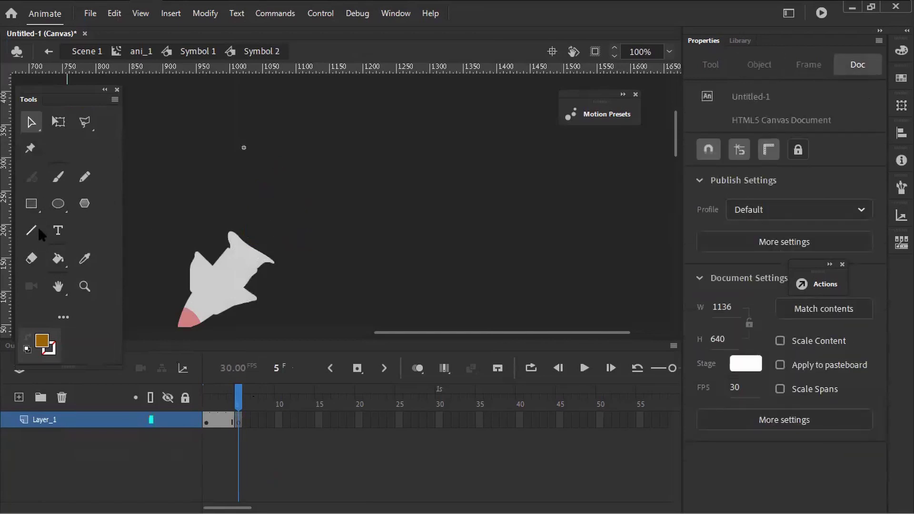
left_click(57, 176)
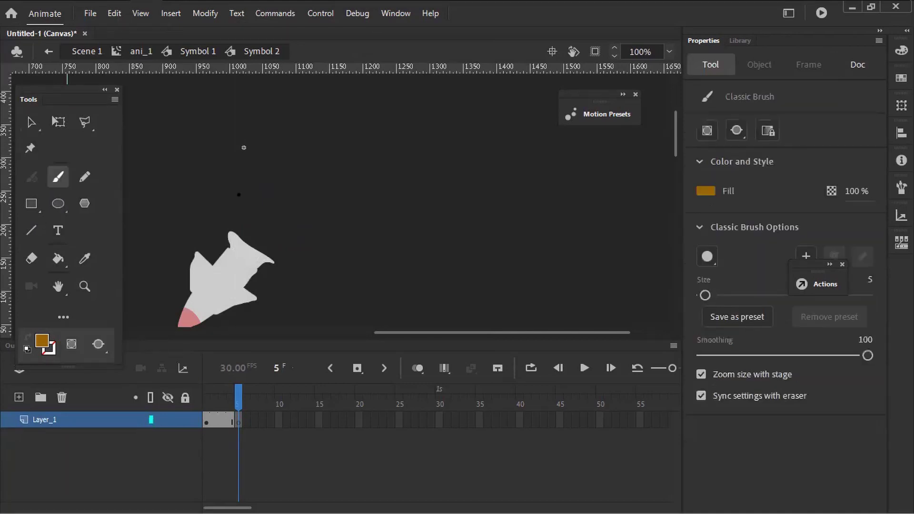
mouse_move(256, 162)
left_mouse_down()
mouse_move(250, 231)
mouse_move(291, 236)
mouse_move(321, 169)
mouse_move(293, 204)
mouse_move(293, 147)
mouse_move(278, 185)
mouse_move(265, 141)
left_mouse_up()
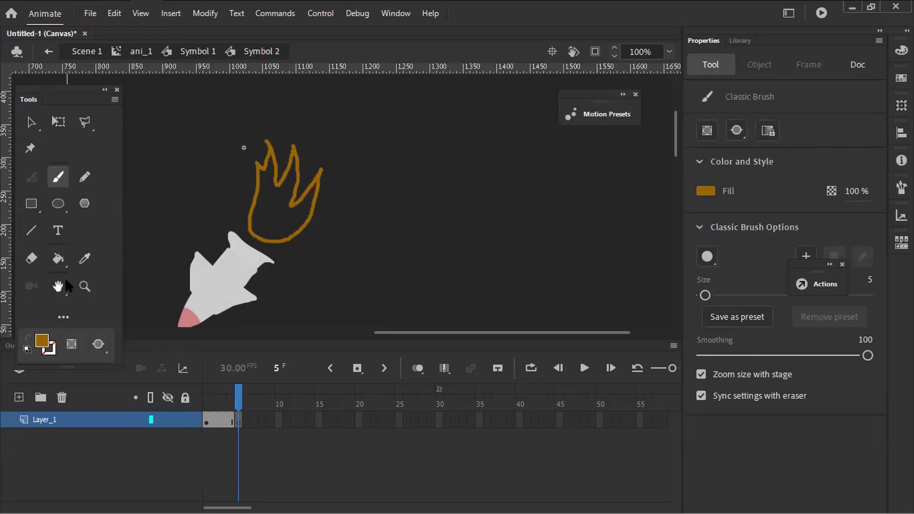
left_click(58, 260)
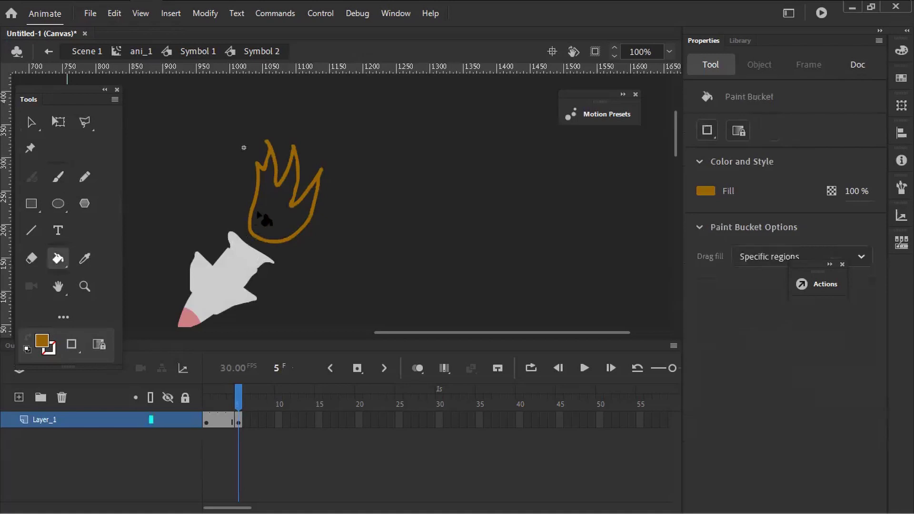
left_click(261, 211)
left_click(31, 122)
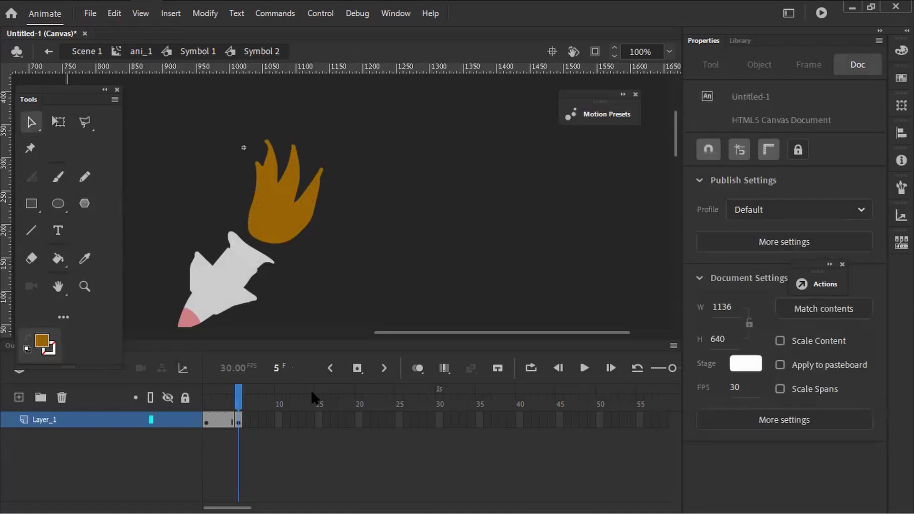
- Insert a keyframe at frame 10 and replace its flame with a shorter multi-tongued outline drawn with the Classic Brush
right_click(278, 417)
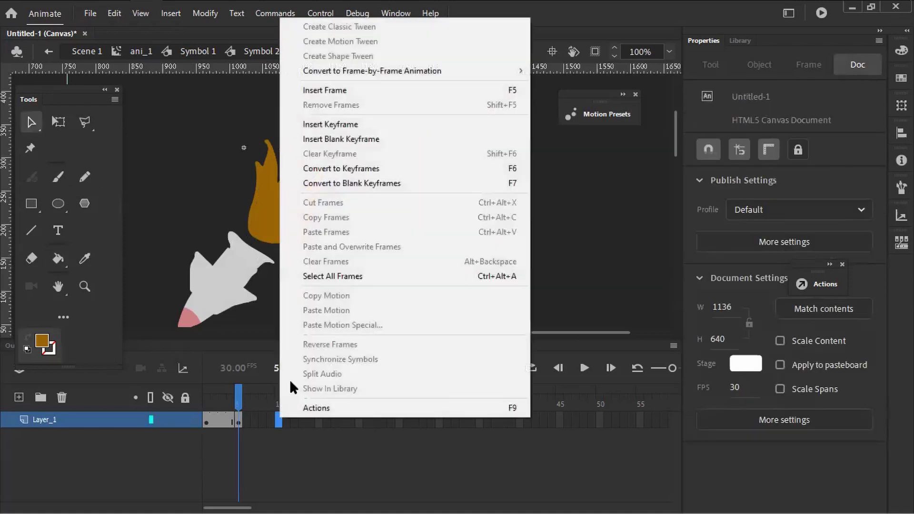
left_click(364, 125)
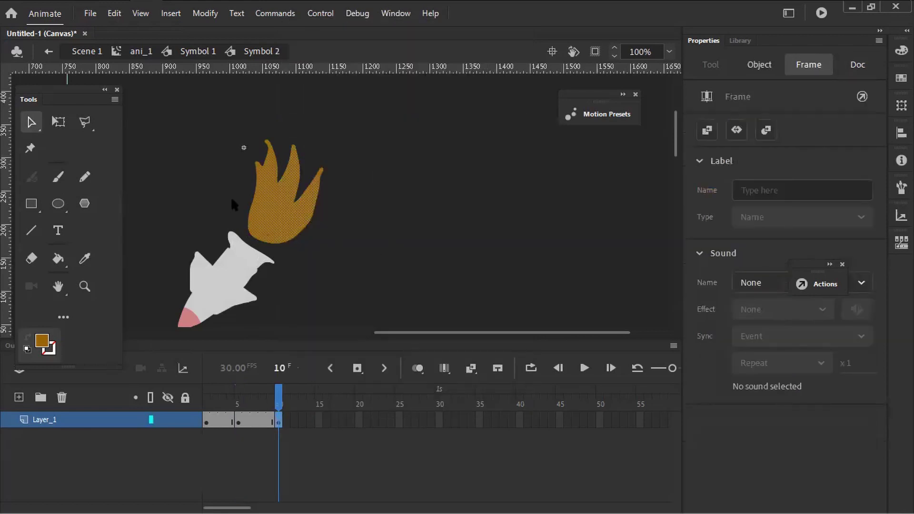
key("Delete")
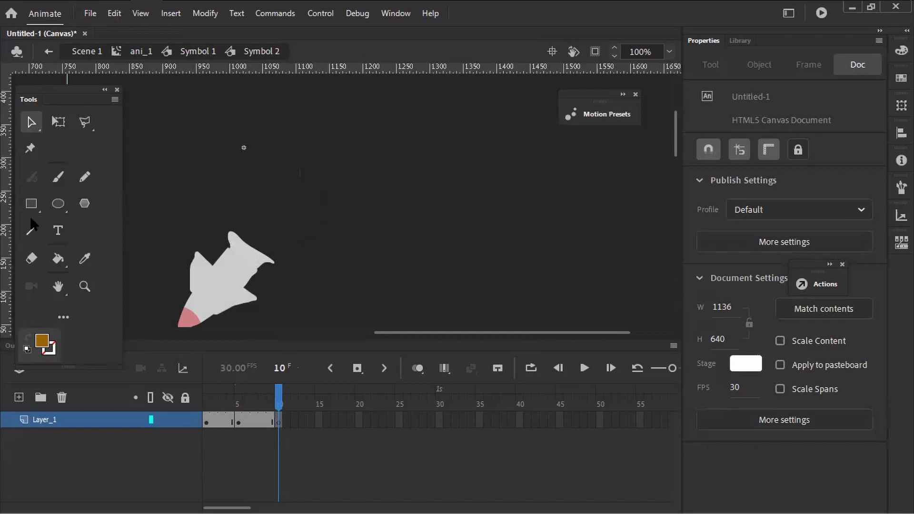
left_click(57, 176)
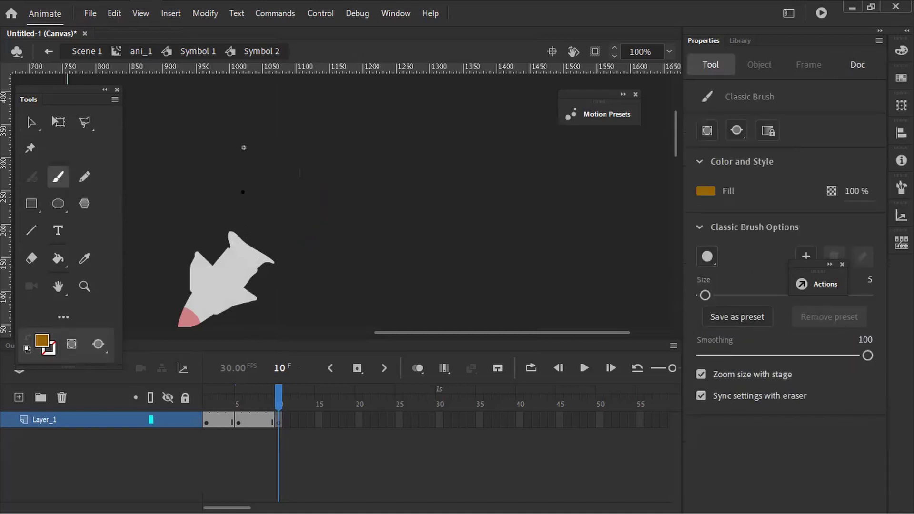
mouse_move(280, 241)
left_mouse_down()
mouse_move(304, 223)
mouse_move(315, 177)
mouse_move(292, 213)
mouse_move(289, 177)
mouse_move(275, 196)
mouse_move(265, 177)
left_mouse_up()
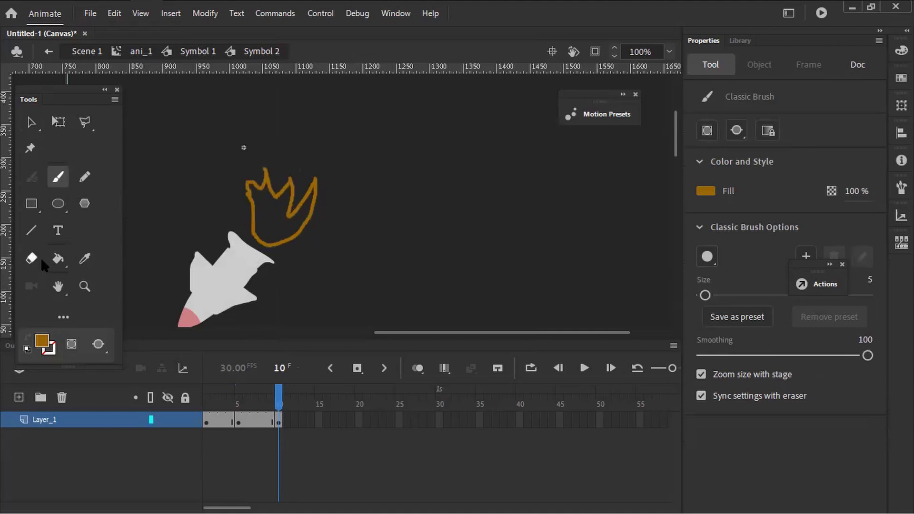
- Rotate the frame 10 flame outline clockwise with Free Transform so it lines up with the rocket's tilted body
left_click(58, 122)
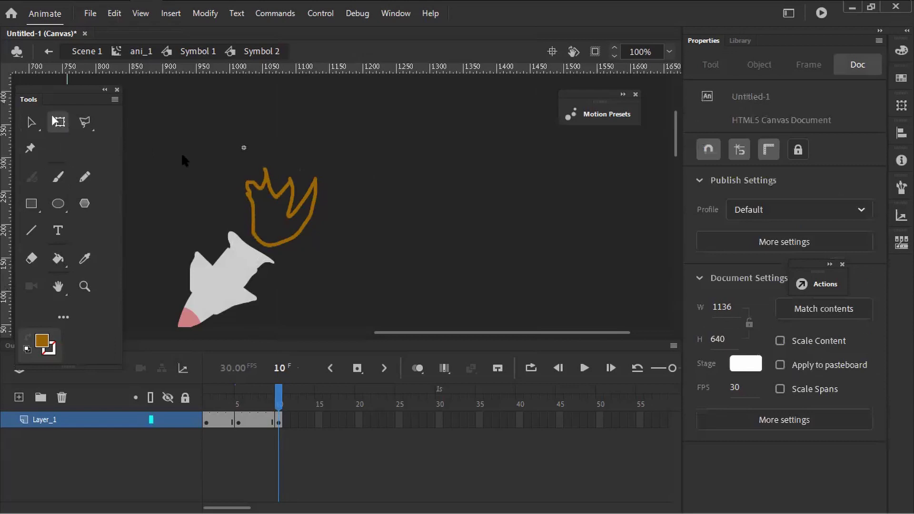
left_click(316, 202)
left_click_drag(310, 204, 304, 205)
mouse_move(316, 164)
left_mouse_down()
mouse_move(341, 193)
mouse_move(334, 189)
left_mouse_up()
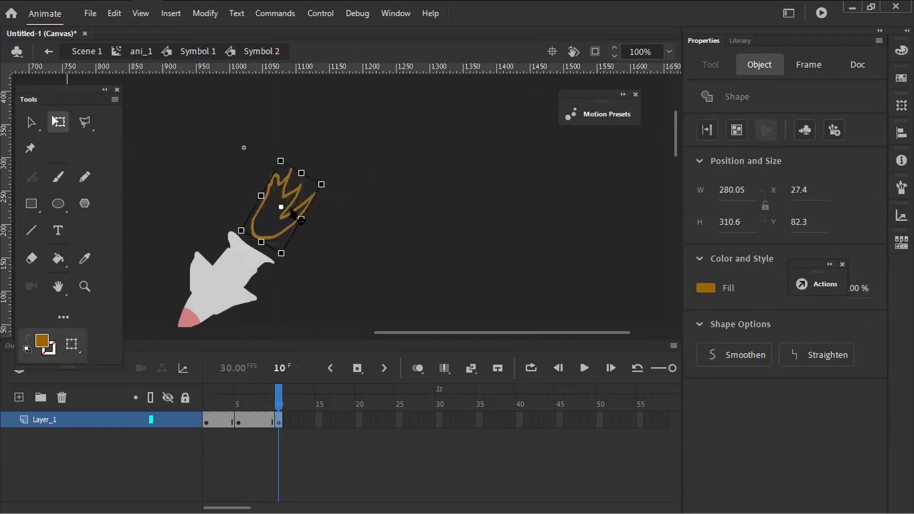
left_click(353, 252)
- Fill the rotated flame outline at frame 10 with brownish orange and scrub the timeline back to frame 1
left_click(58, 259)
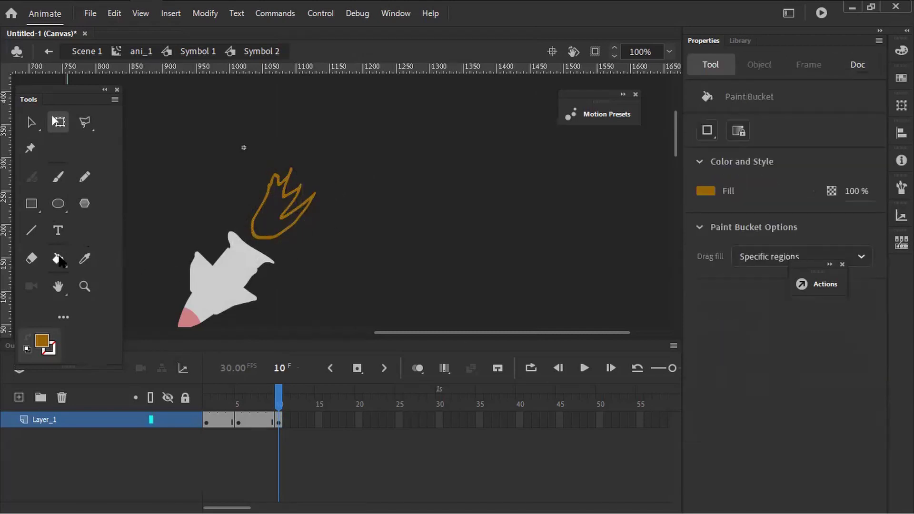
left_click(266, 223)
left_click(31, 122)
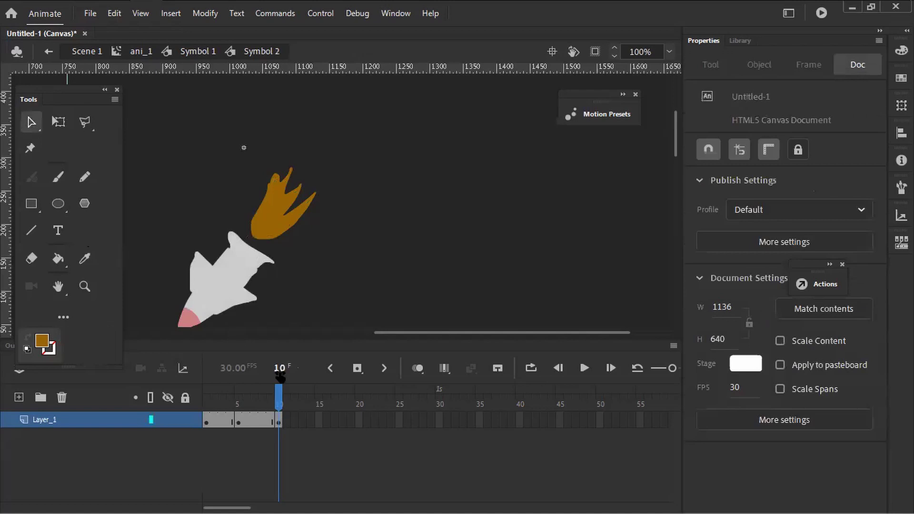
left_click_drag(279, 393, 179, 373)
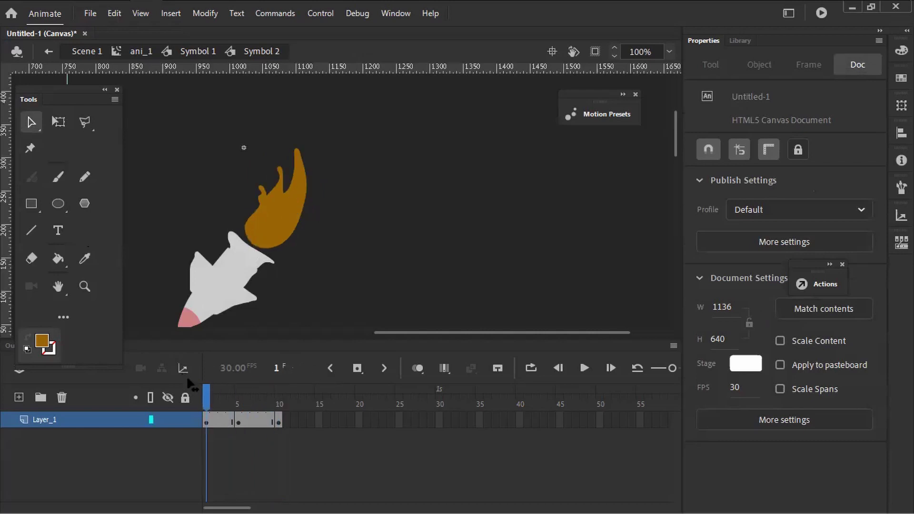
- Extend the flame symbol's Layer_1 to frame 15 and play back the flame animation
left_click(316, 421)
right_click(316, 421)
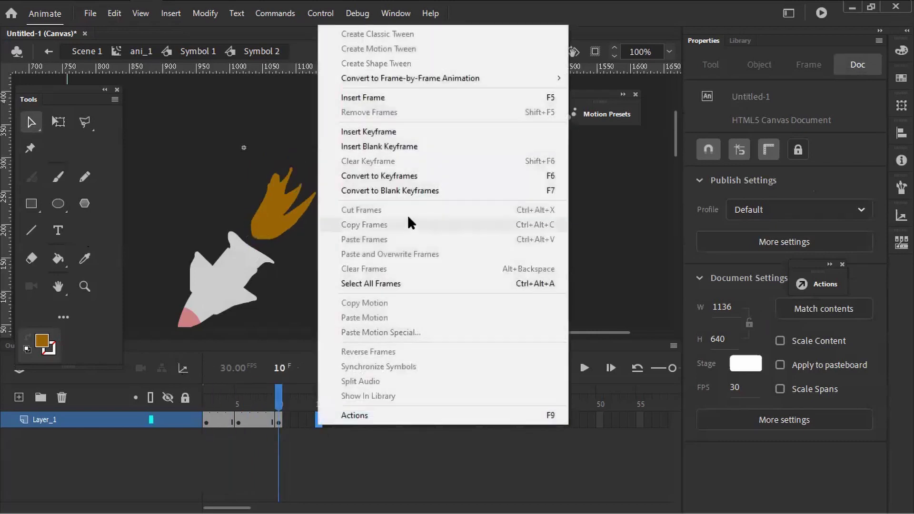
left_click(392, 99)
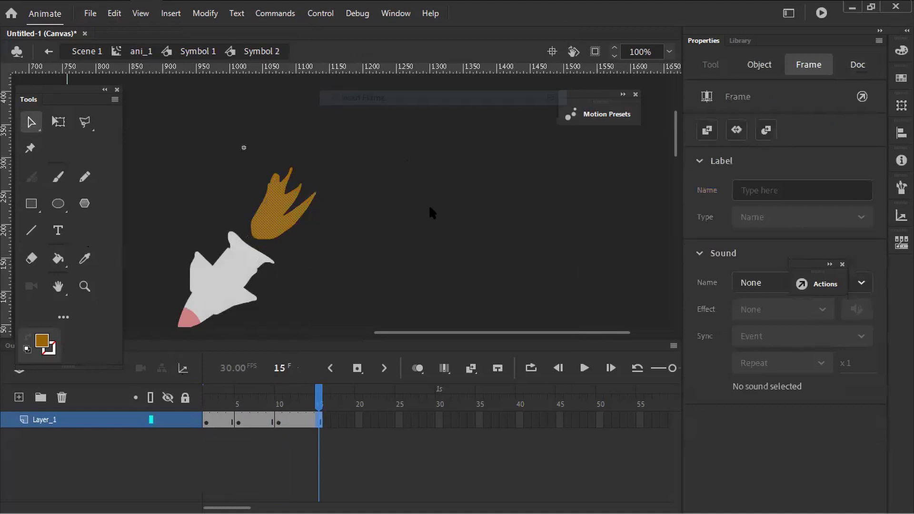
left_click(212, 419)
left_click(286, 419)
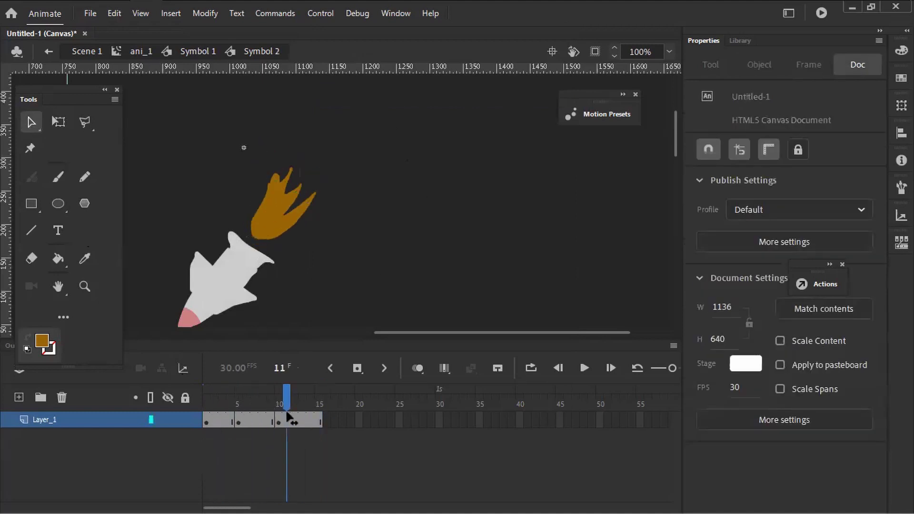
key("Return")
- Add a layer above the flame's Layer_1, insert keyframes at frames 5 and 10 on it, and select its frame 1
left_click(208, 420)
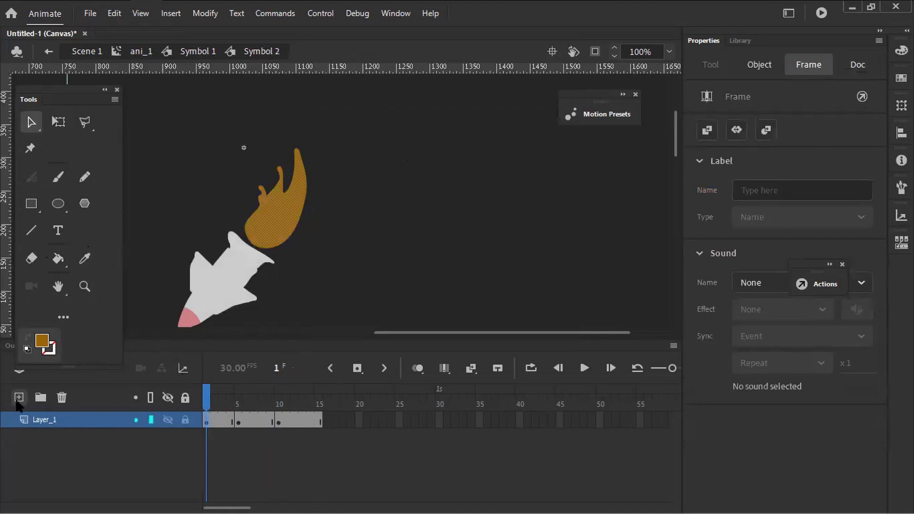
left_click(19, 397)
left_click(237, 419)
right_click(237, 419)
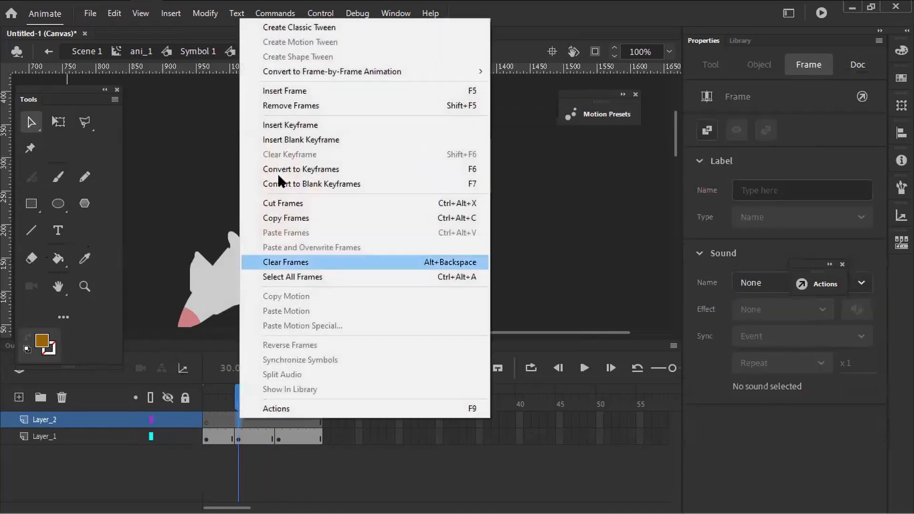
left_click(318, 125)
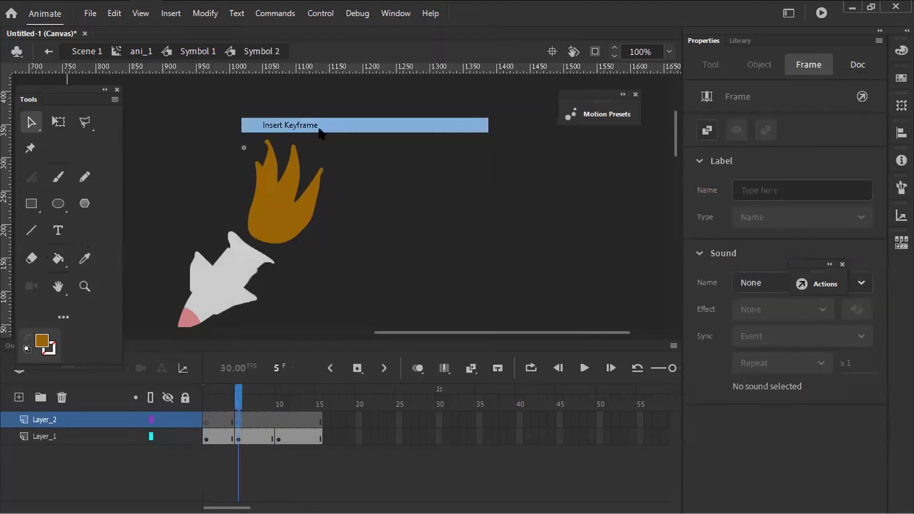
right_click(280, 421)
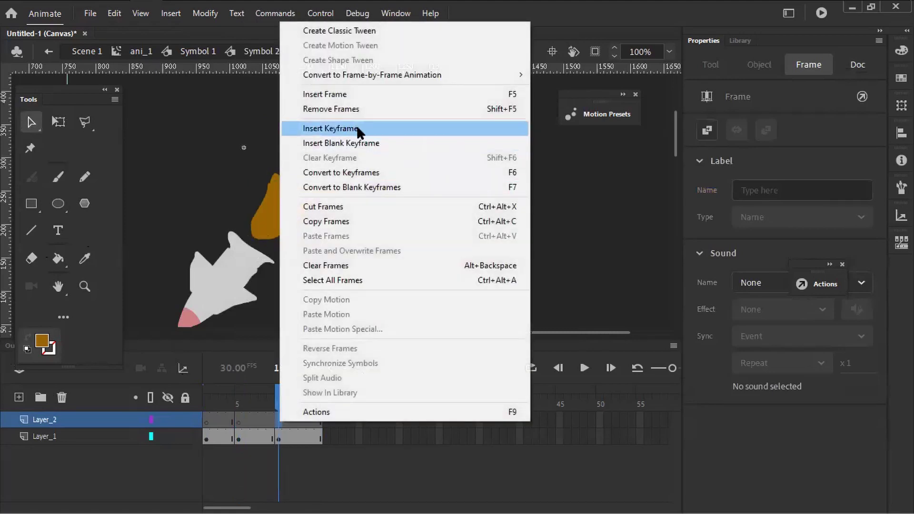
left_click(356, 125)
left_click(419, 245)
left_click(207, 420)
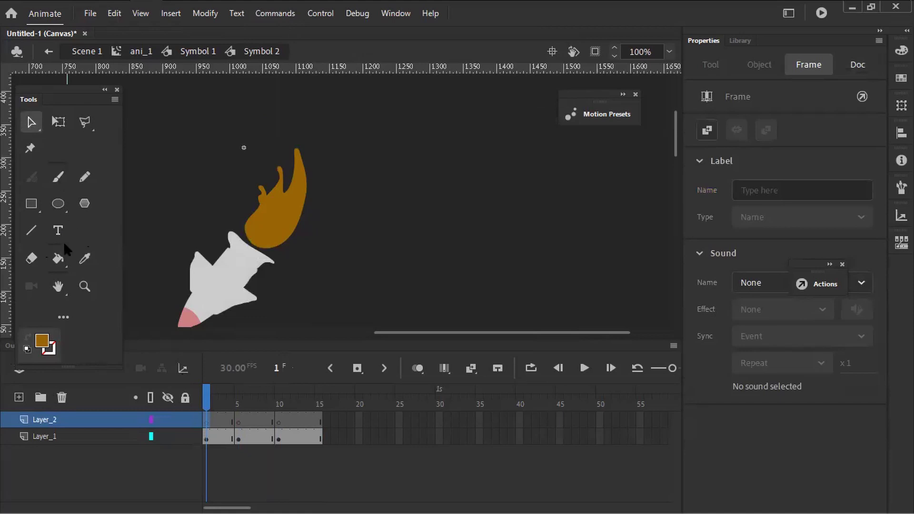
- With the Classic Brush, outline a small inner flame in dark red #990000 on Layer_2 at frame 1 and fill it with the same colour
left_click(42, 343)
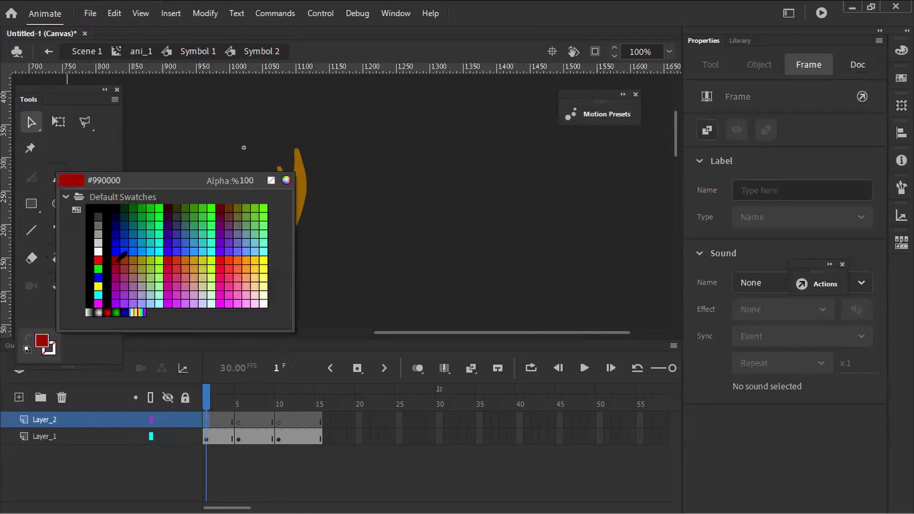
left_click(116, 260)
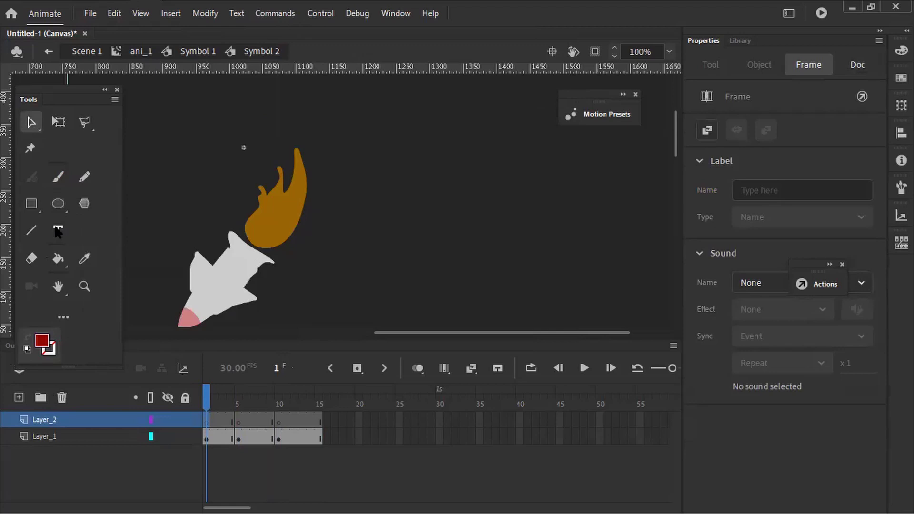
left_click(56, 182)
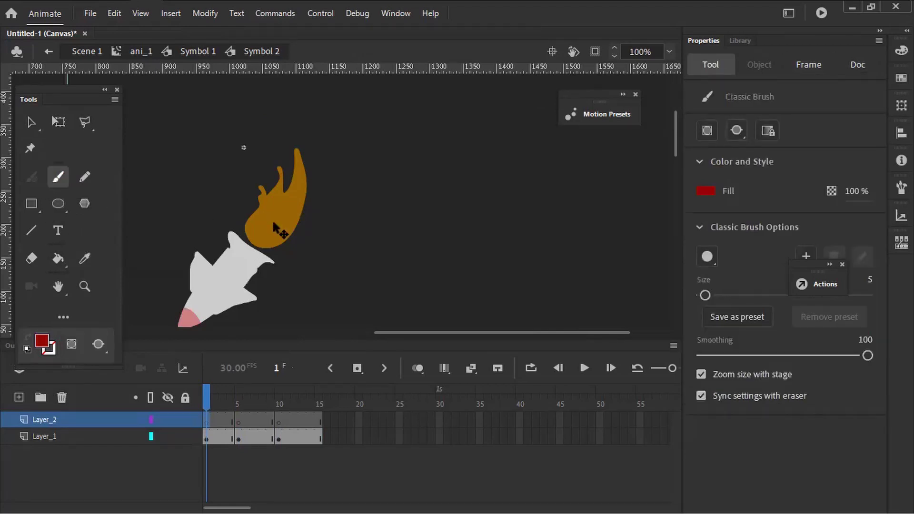
key("ctrl+equal")
key("ctrl+minus")
key("ctrl+minus")
key("ctrl+minus")
key("ctrl+equal")
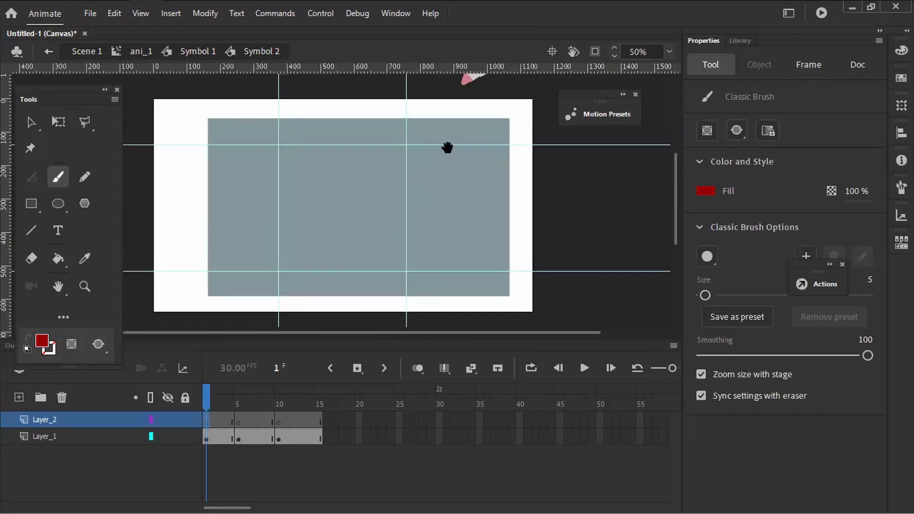
left_click_drag(446, 147, 327, 290)
key("ctrl+equal")
key("ctrl+equal")
left_click_drag(476, 171, 276, 208)
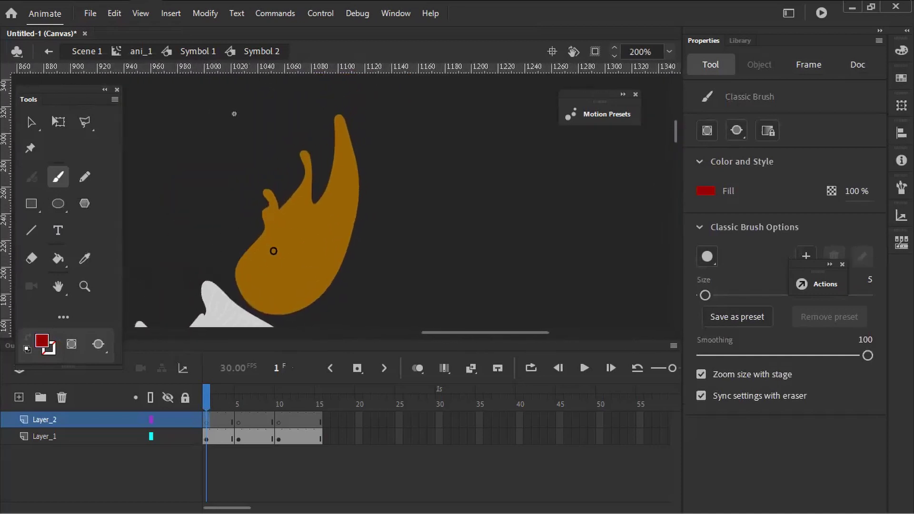
mouse_move(325, 250)
left_mouse_down()
mouse_move(301, 285)
mouse_move(273, 293)
mouse_move(256, 273)
mouse_move(281, 221)
mouse_move(282, 258)
mouse_move(307, 217)
mouse_move(308, 244)
mouse_move(322, 236)
mouse_move(320, 264)
left_mouse_up()
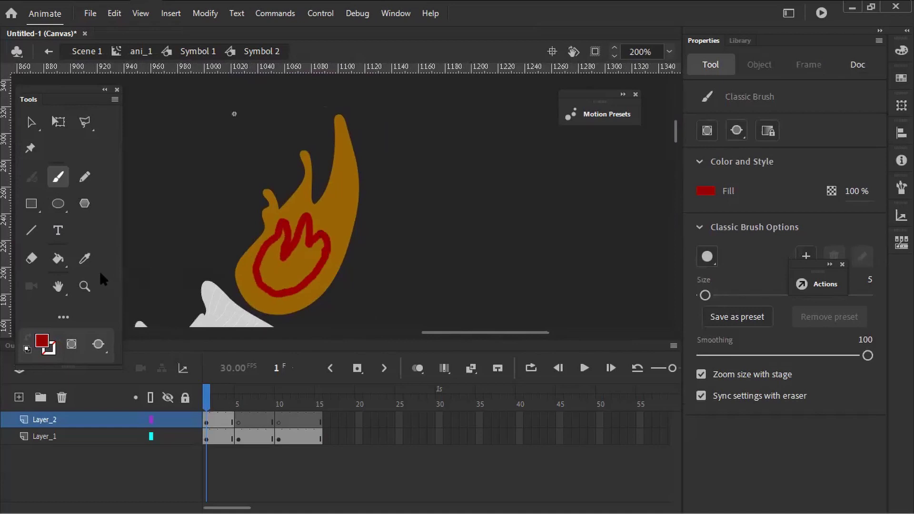
left_click(58, 259)
left_click(270, 282)
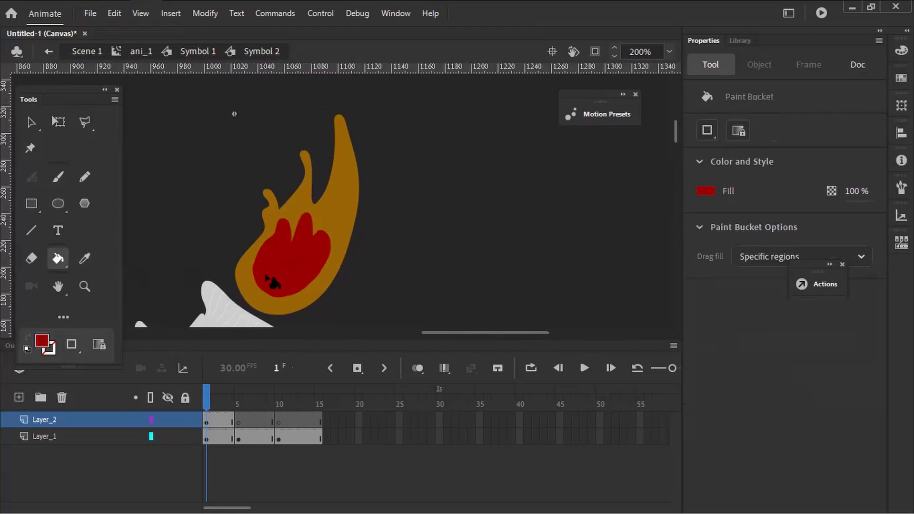
- Draw a two-tongued dark red inner flame at Layer_2's frame 5 keyframe and fill its interior
left_click(239, 418)
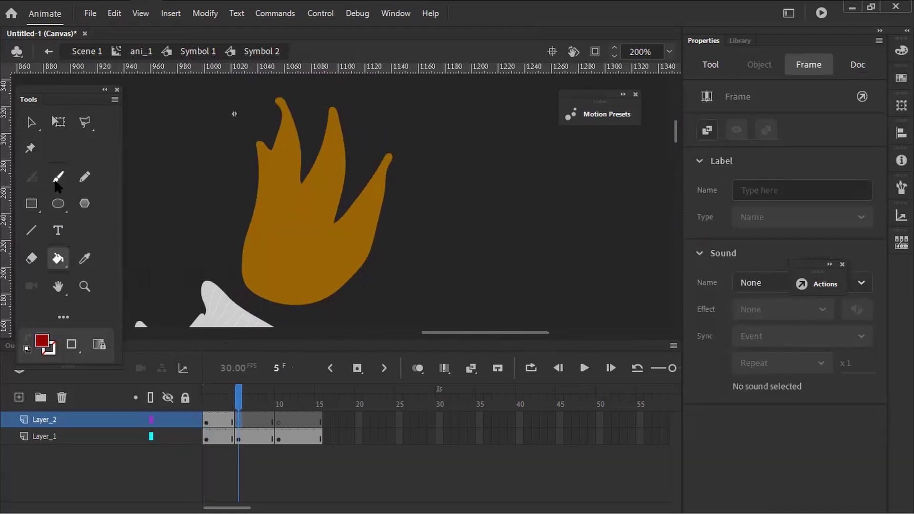
left_click(56, 179)
mouse_move(281, 228)
left_mouse_down()
mouse_move(273, 248)
mouse_move(287, 273)
mouse_move(326, 246)
mouse_move(295, 248)
mouse_move(319, 206)
mouse_move(321, 179)
mouse_move(281, 225)
left_mouse_up()
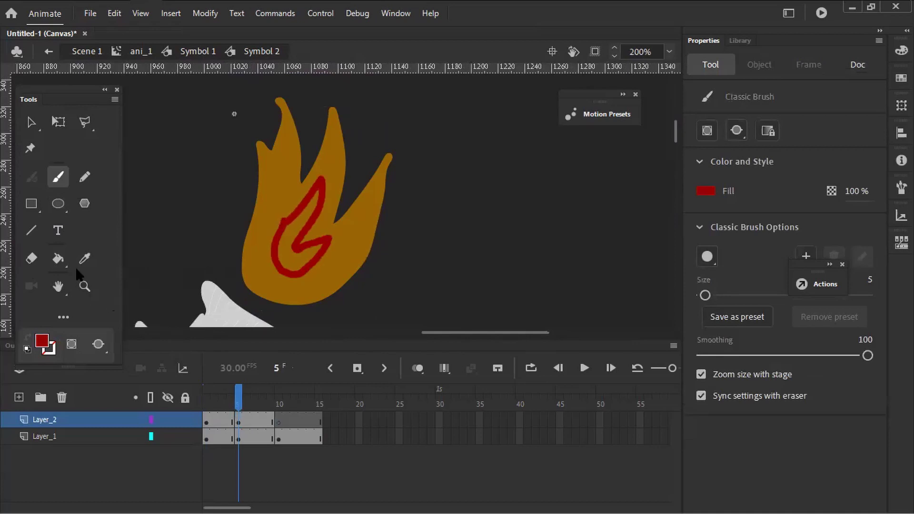
left_click(58, 258)
left_click(288, 259)
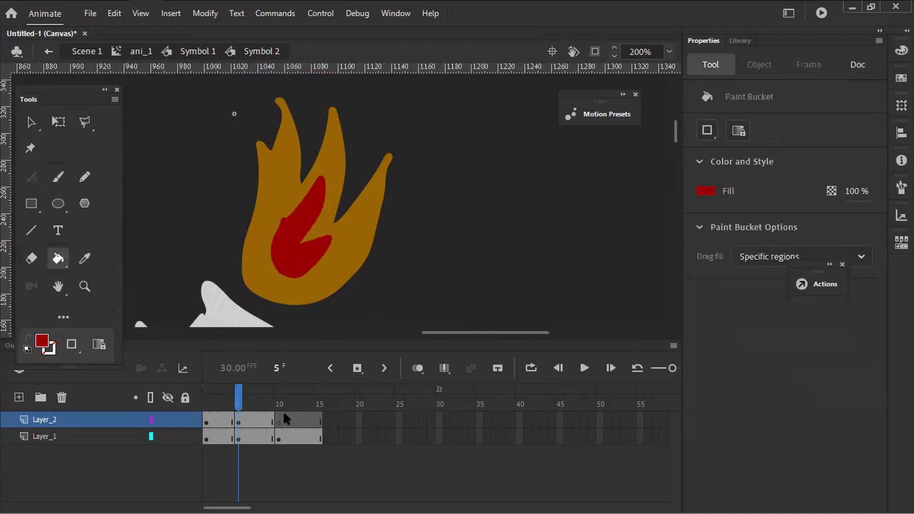
- Draw a dark red inner flame with a small extra tongue in Layer_2's frame 10 keyframe span and fill it
left_click(286, 403)
left_click(58, 178)
mouse_move(284, 222)
left_mouse_down()
mouse_move(267, 278)
mouse_move(304, 281)
mouse_move(322, 269)
mouse_move(288, 281)
mouse_move(286, 262)
mouse_move(304, 237)
mouse_move(285, 224)
left_mouse_up()
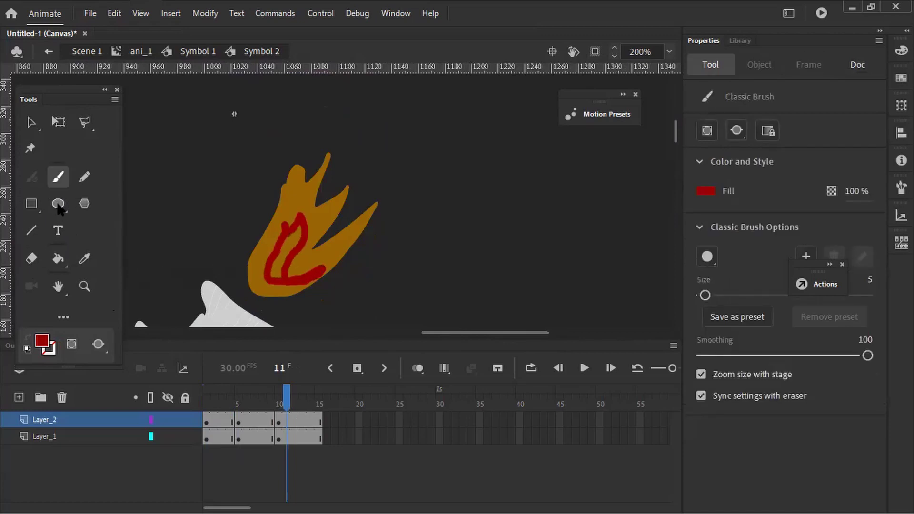
left_click_drag(291, 276, 302, 264)
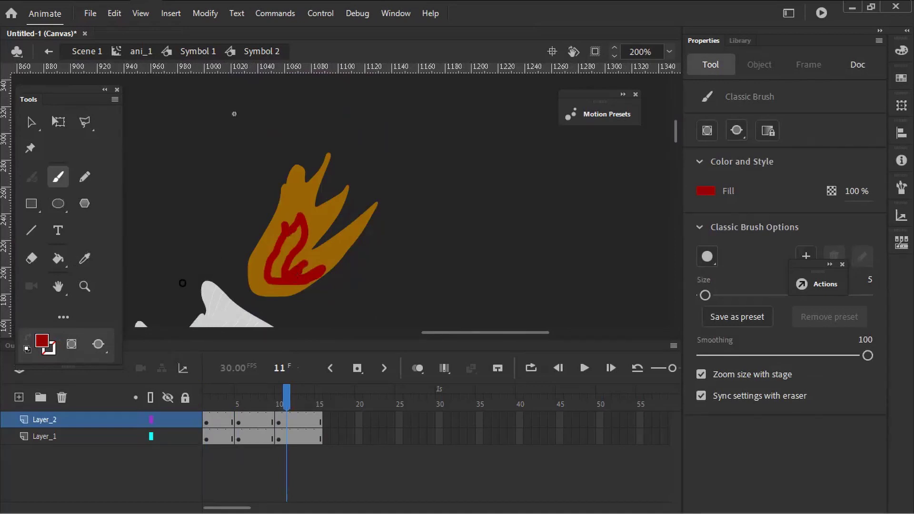
left_click(58, 259)
left_click(300, 243)
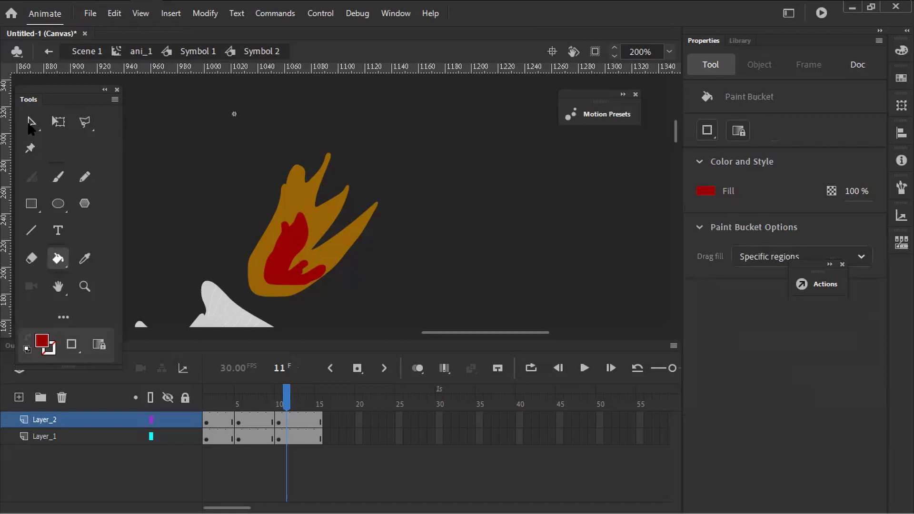
- Remove frame 15 from the flame symbol so the layers end at frame 14, and play back the flame animation
left_click(31, 123)
mouse_move(286, 400)
left_mouse_down()
mouse_move(220, 398)
mouse_move(316, 398)
mouse_move(210, 398)
mouse_move(327, 396)
left_mouse_up()
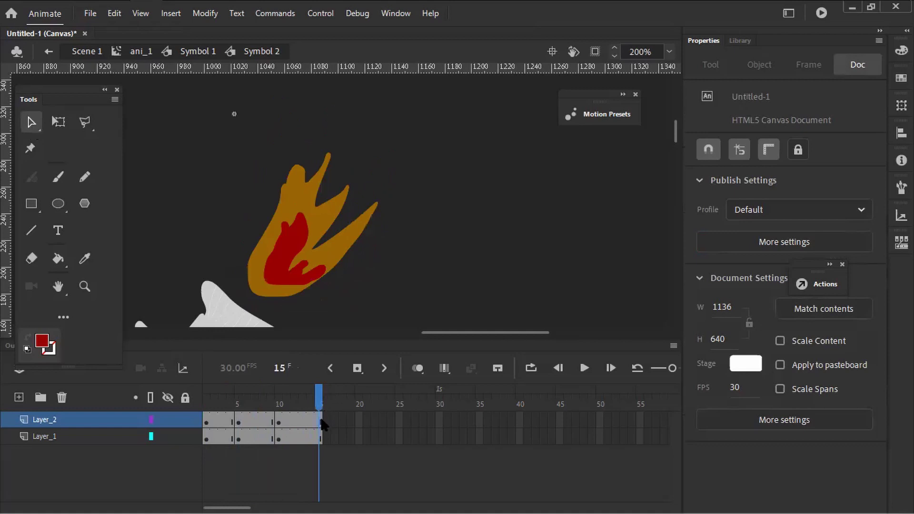
right_click(320, 437)
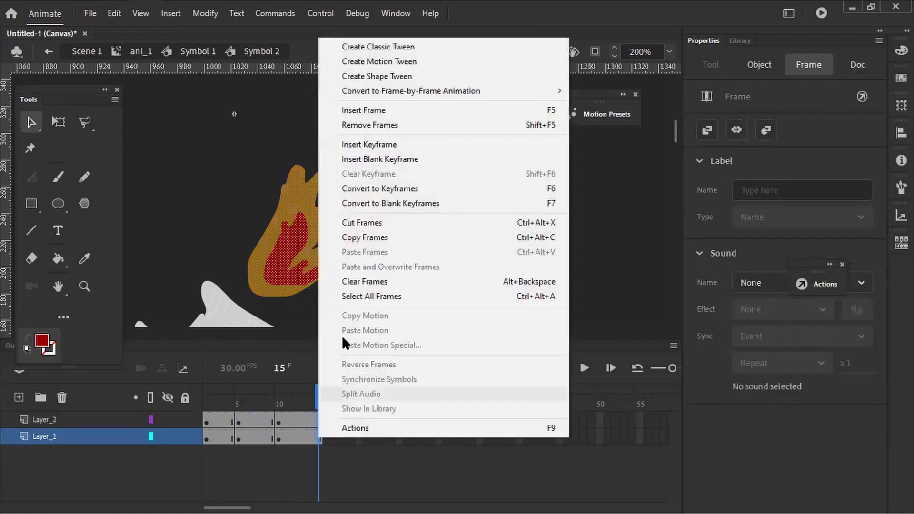
left_click(388, 125)
key("Return")
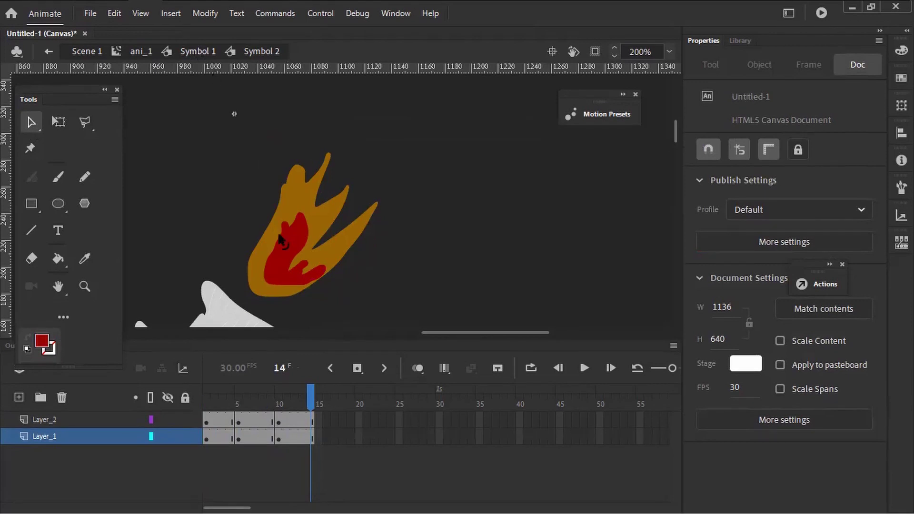
key("Return")
key("Return")
- Return to the ani_1 movie clip and scrub its timeline to check the rocket with the animated flame
left_click(138, 51)
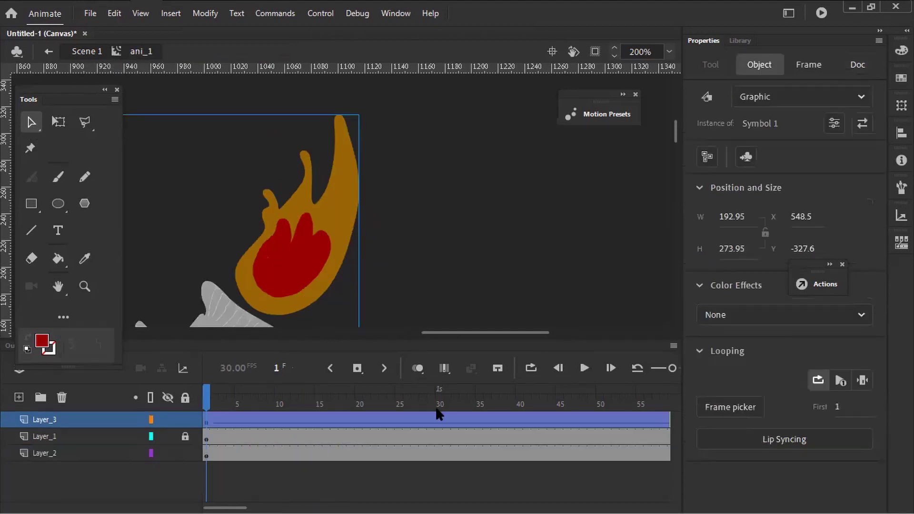
left_click(471, 267)
key("ctrl+minus")
key("ctrl+minus")
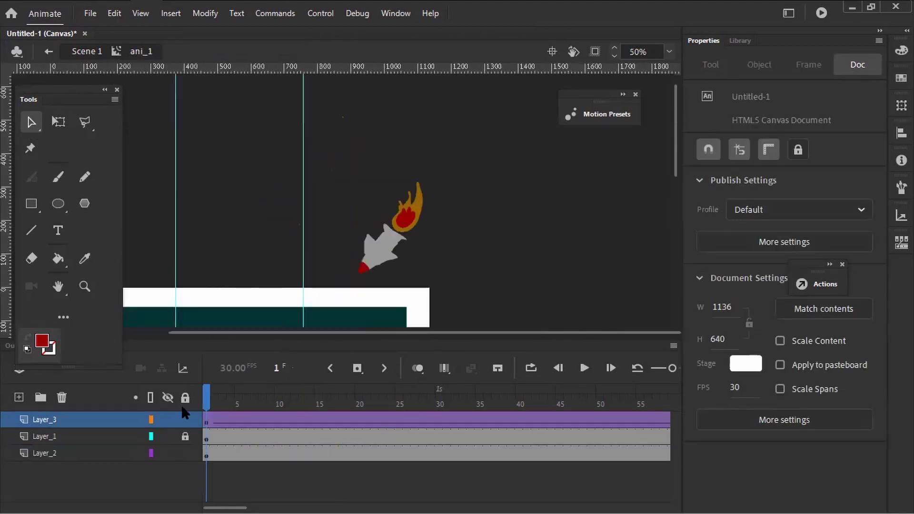
key("ctrl+minus")
left_click_drag(209, 389, 15, 419)
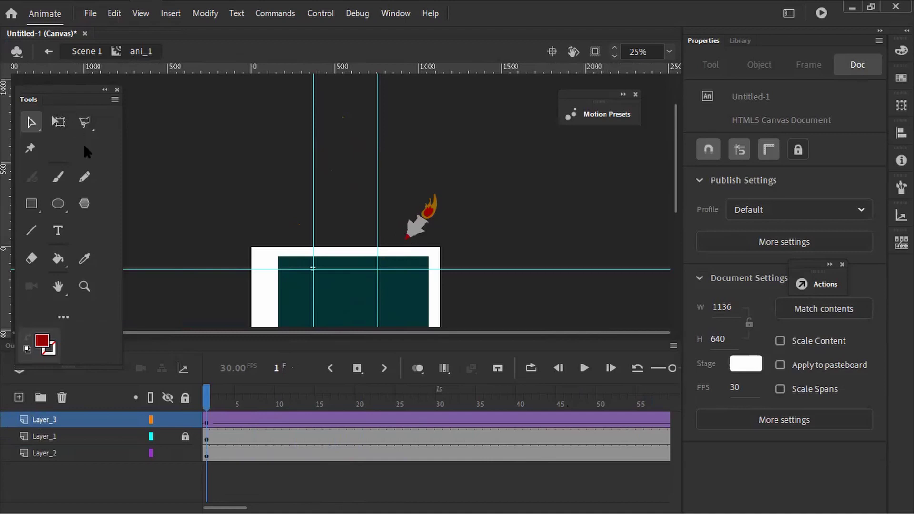
- Move the circle's Layer_1 above the rocket's Layer_3 in ani_1 and unlock it
left_click(51, 436)
scroll(189, 252, "down", 3)
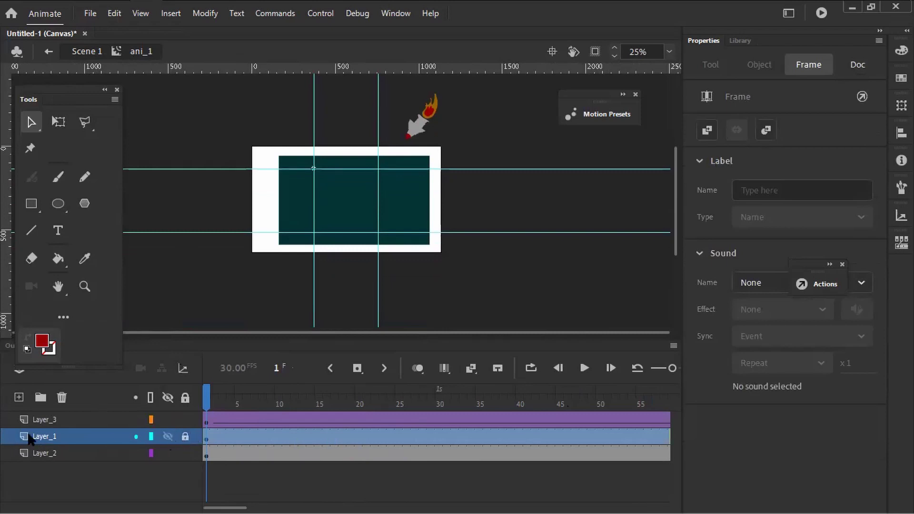
left_click_drag(27, 441, 18, 413)
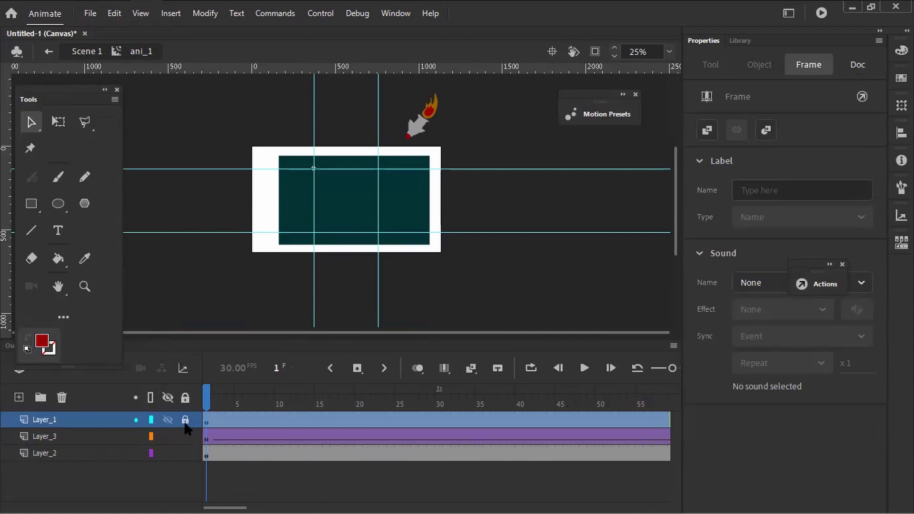
left_click(185, 421)
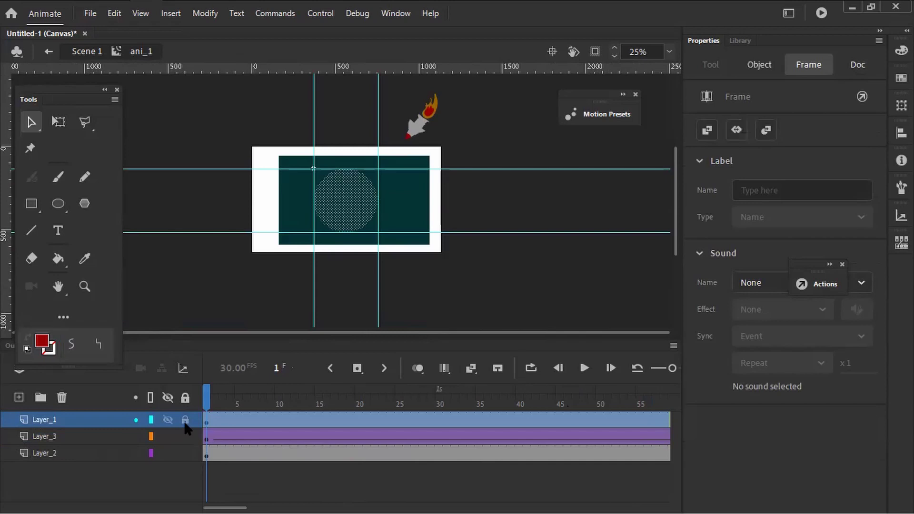
left_click(177, 308)
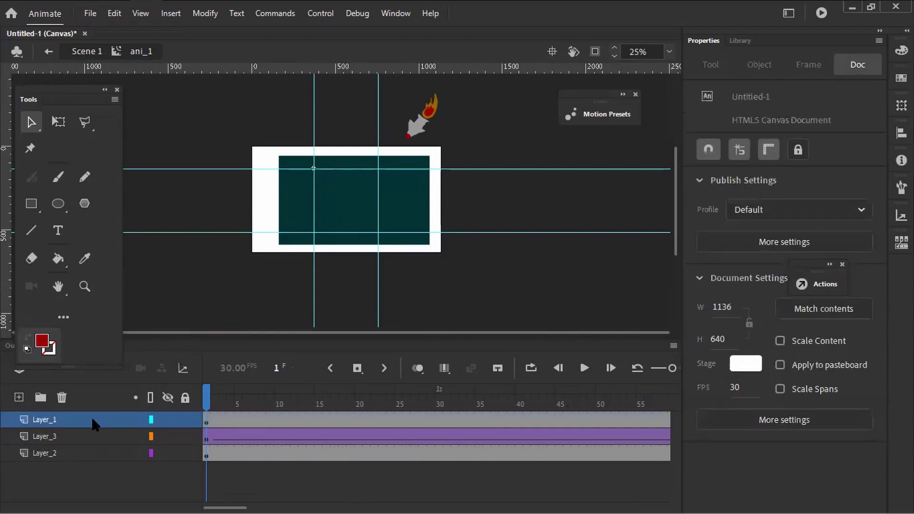
- Rename the circle's layer to "bulat"
left_click(73, 421)
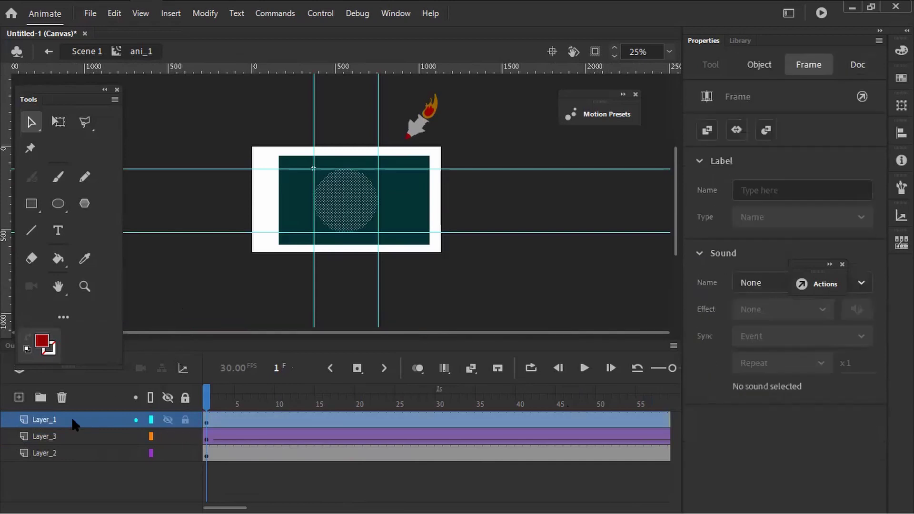
double_click(42, 421)
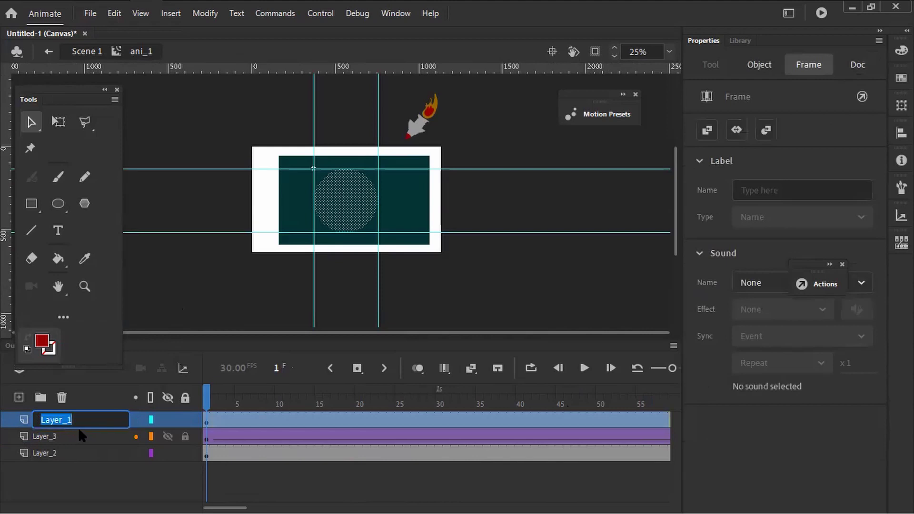
type("bulat")
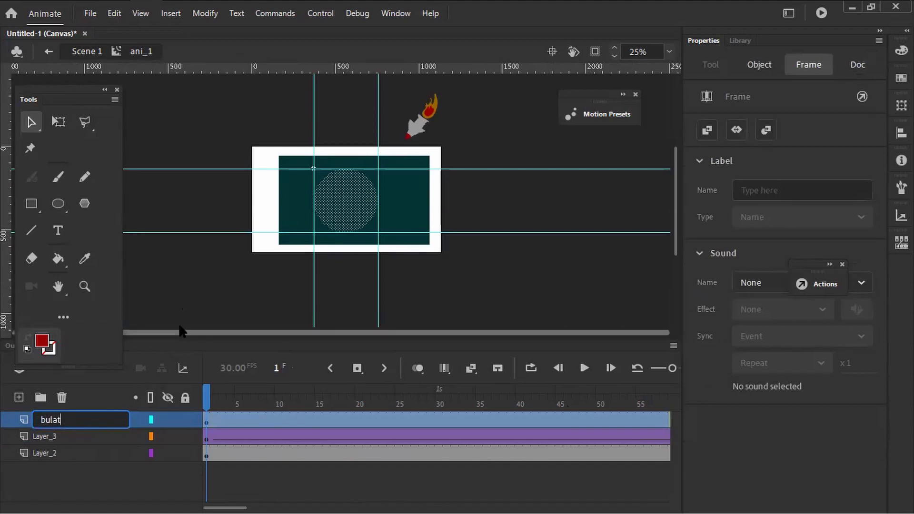
left_click(183, 310)
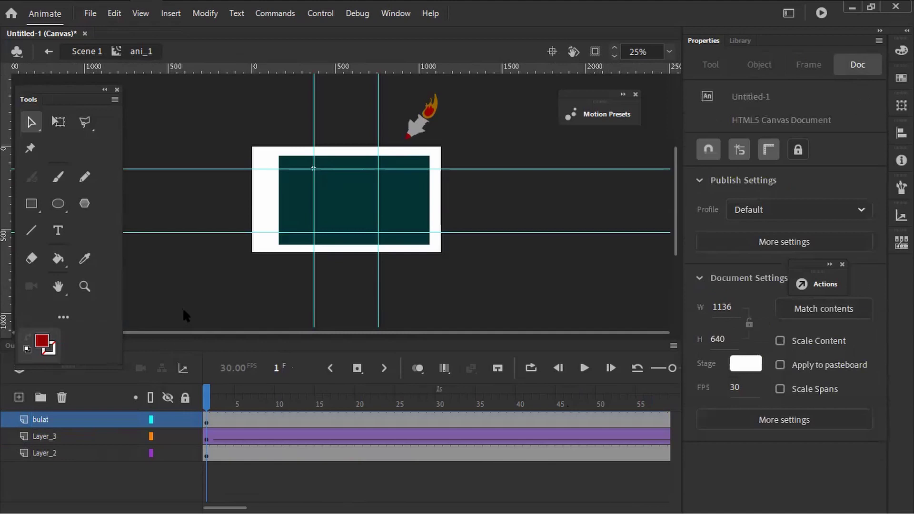
- Turn the bulat layer into a mask over the rocket layer and scrub to frame 4 to check it
right_click(90, 422)
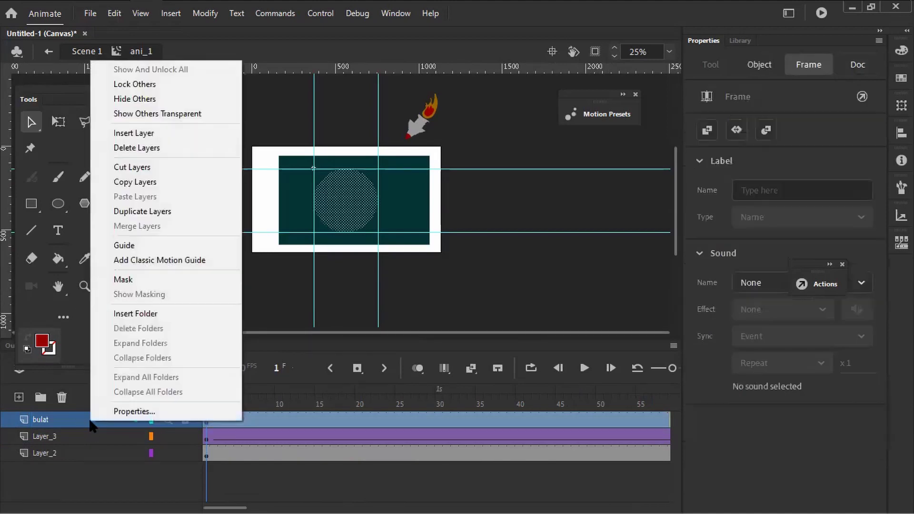
left_click(161, 281)
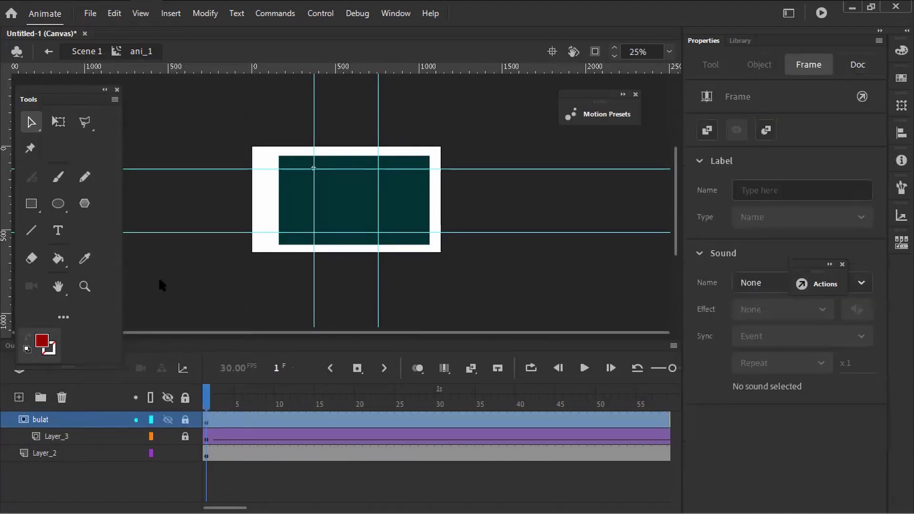
left_click_drag(210, 399, 230, 424)
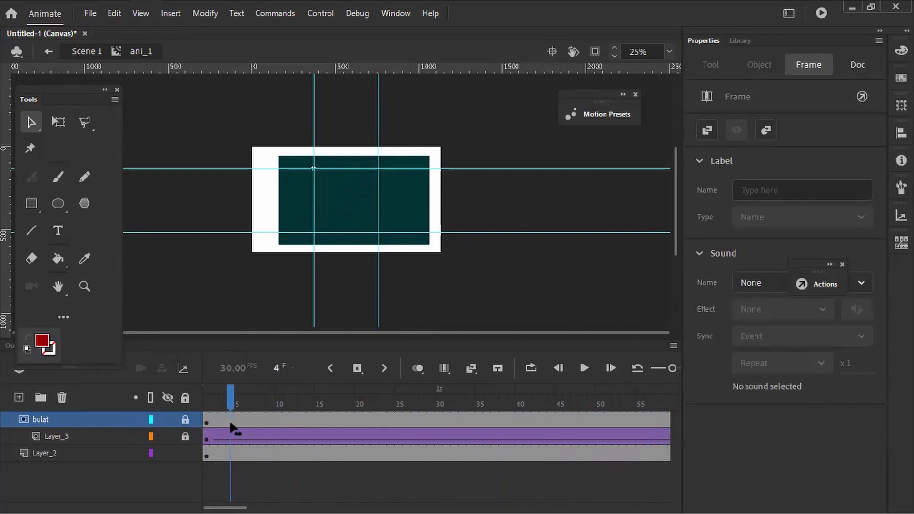
left_click(271, 325)
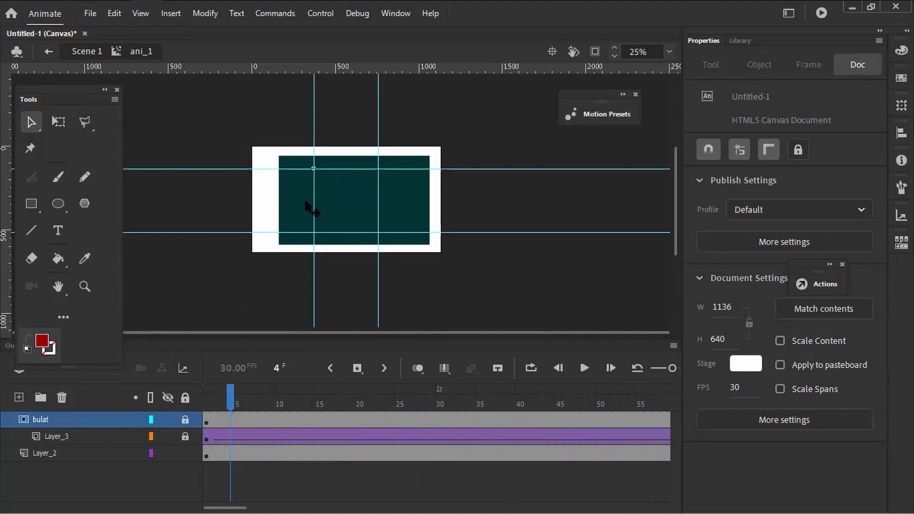
- Nest the background rectangle's Layer_2 under the bulat mask, scrub the timeline, and go back to frame 1
left_click(28, 457)
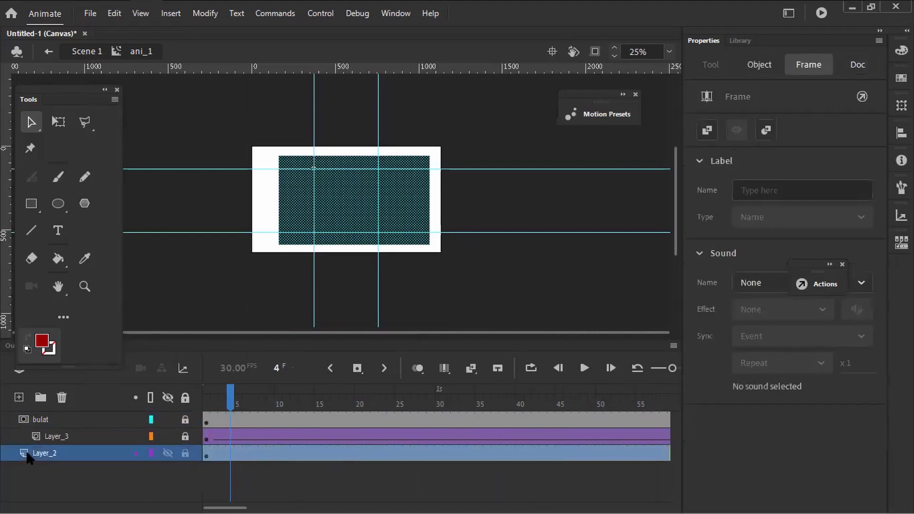
left_click_drag(36, 454, 52, 447)
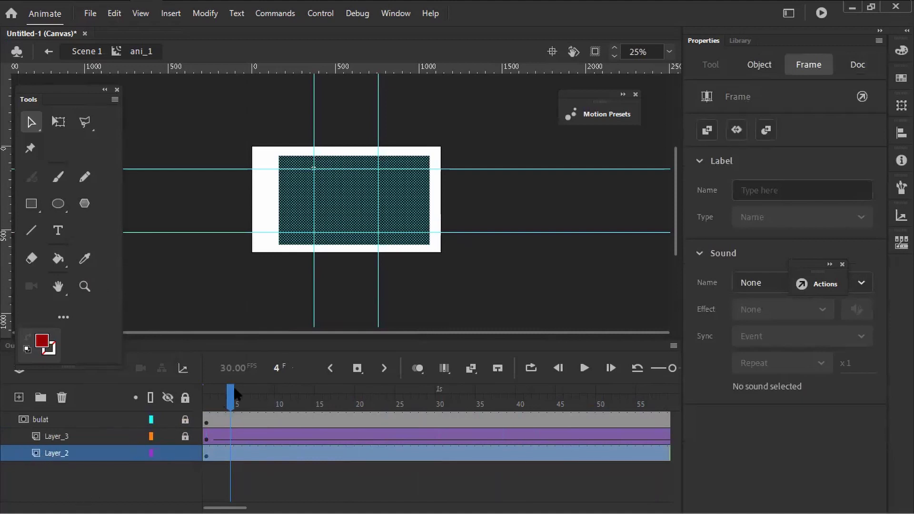
left_click_drag(234, 393, 295, 402)
left_click(210, 325)
key("shift+comma")
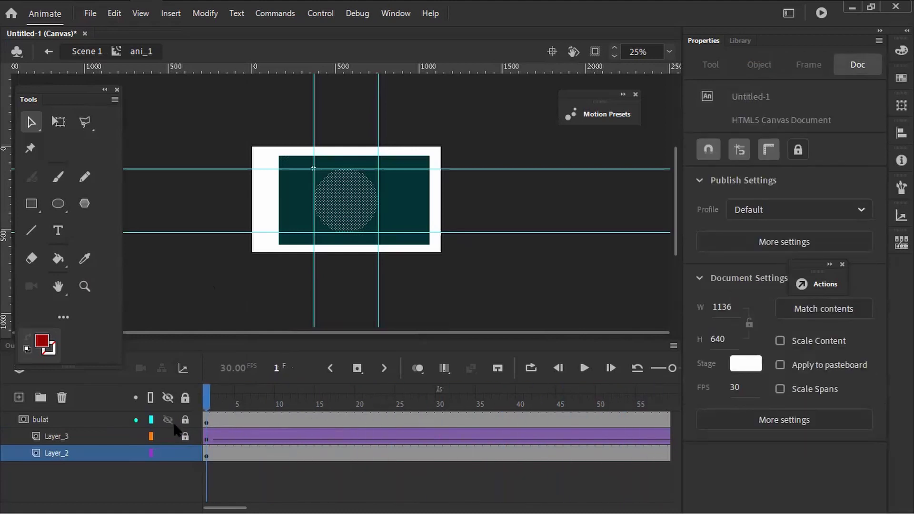
- Scrub the ani_1 timeline once more, return to Scene 1, and deselect everything on the stage
left_click_drag(223, 402, 102, 412)
left_click(88, 52)
left_click(225, 224)
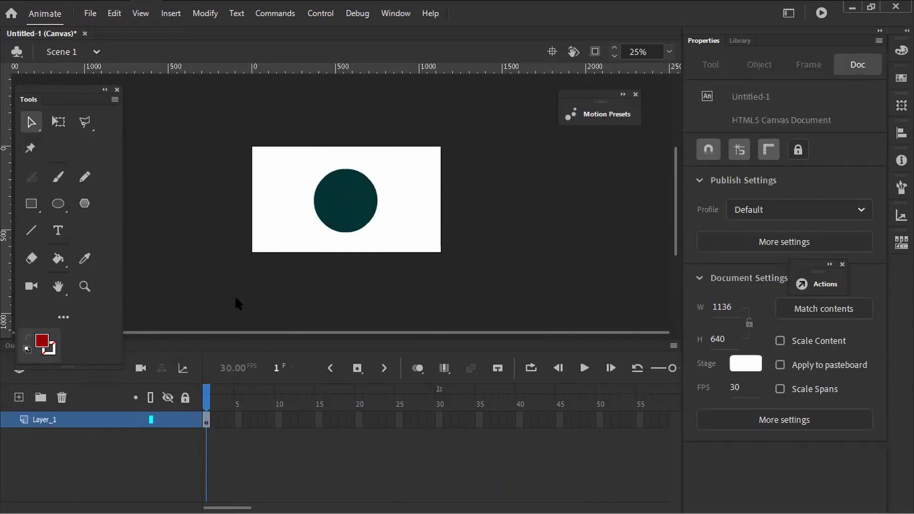
- Test the movie, move the Tools panel clear of the timeline area, and bring the timeline back into view
key("ctrl+Return")
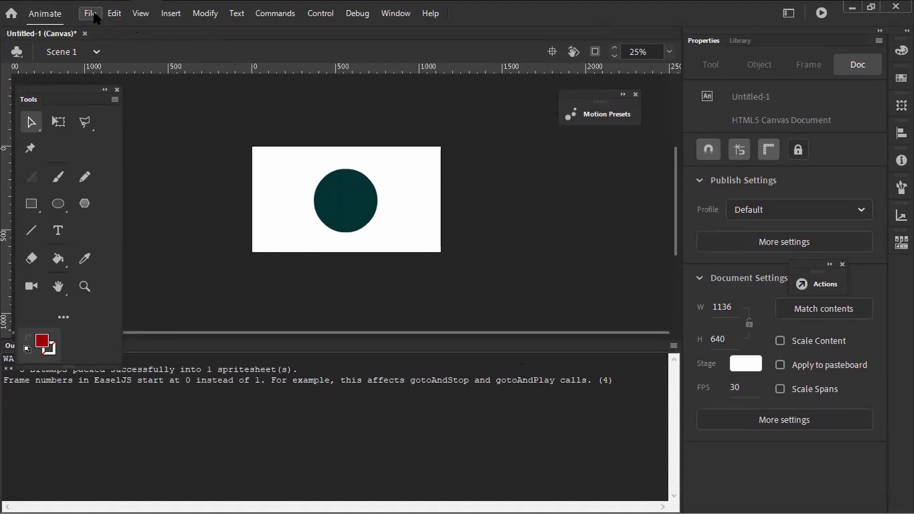
left_click_drag(61, 94, 72, 67)
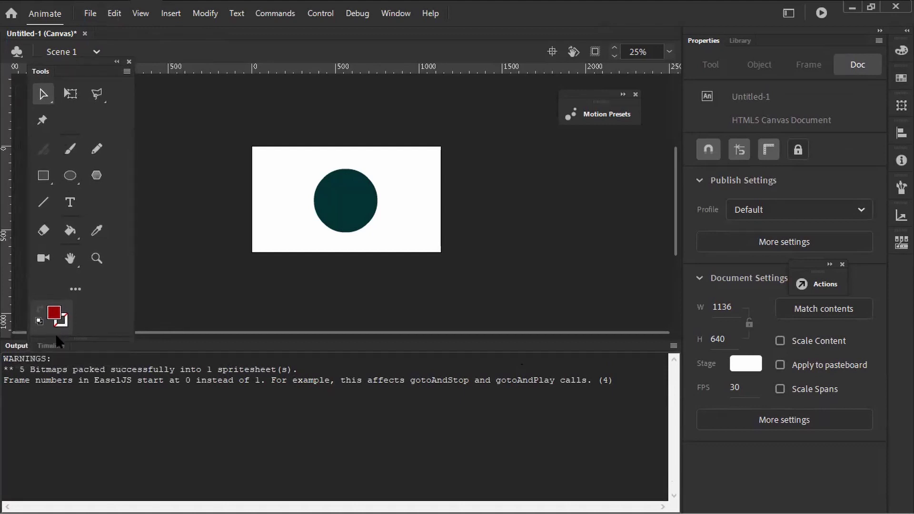
left_click(51, 345)
- Open ani_1 for editing, turn off the mask on the bulat layer, and unlock bulat and Layer_3
double_click(322, 199)
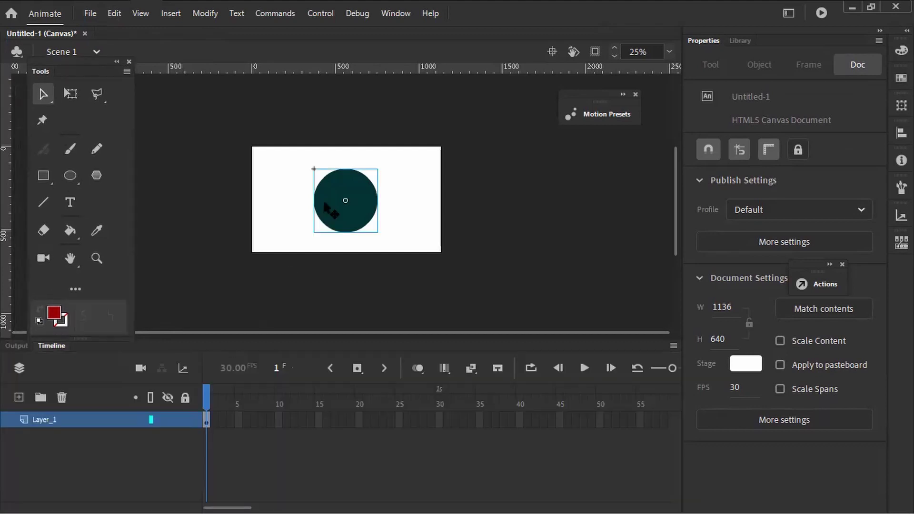
left_click_drag(206, 397, 41, 403)
left_click(346, 188)
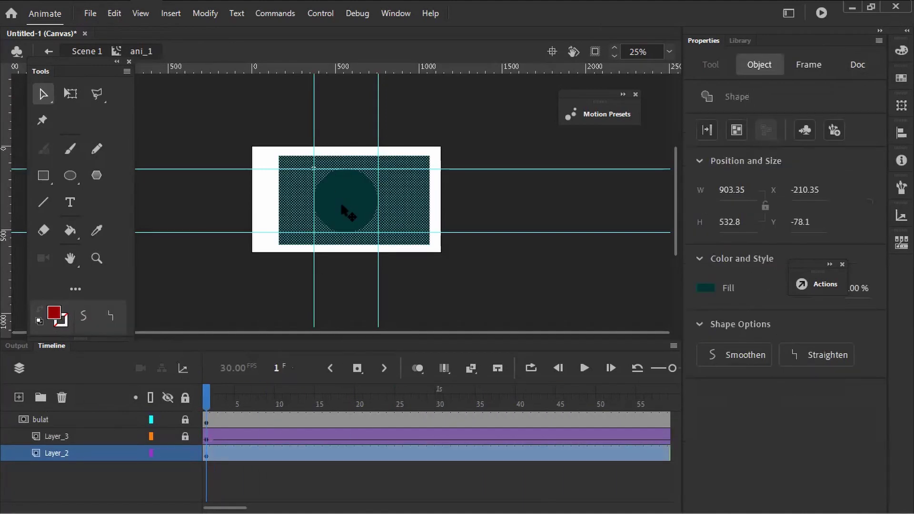
right_click(39, 420)
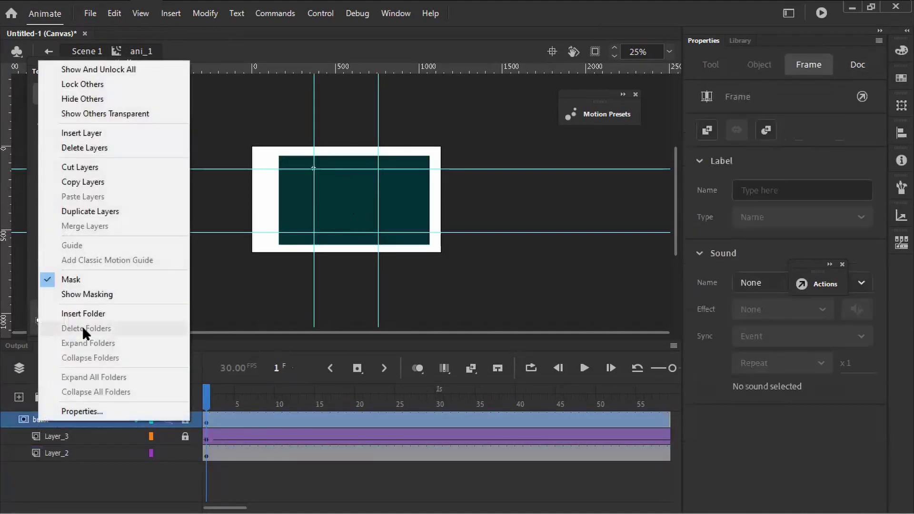
left_click(78, 279)
left_click(244, 305)
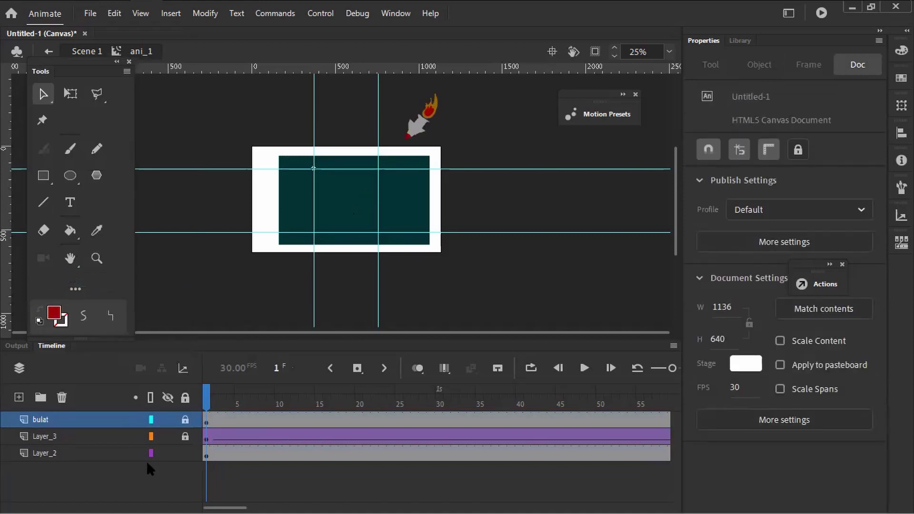
left_click(183, 410)
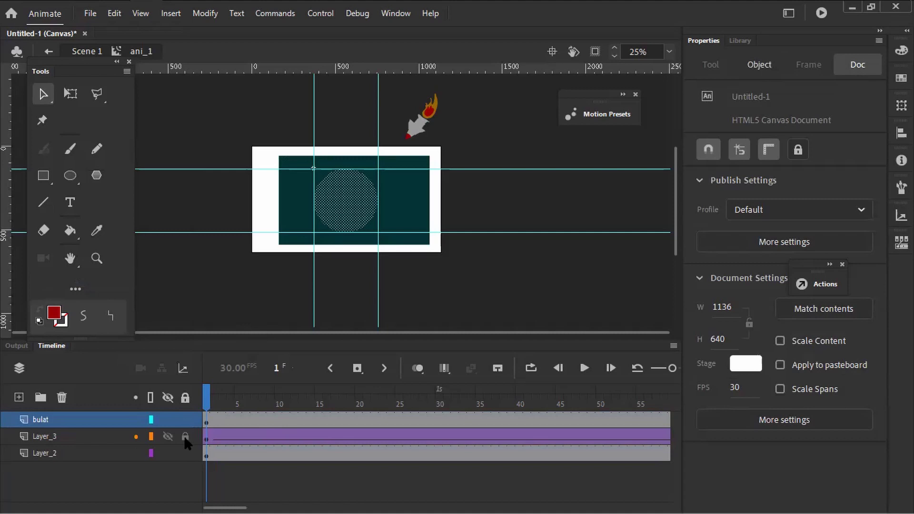
- Open the rocket symbol and its nested flame symbol to check the flame's frame length, and return to the rocket symbol
left_click(434, 116)
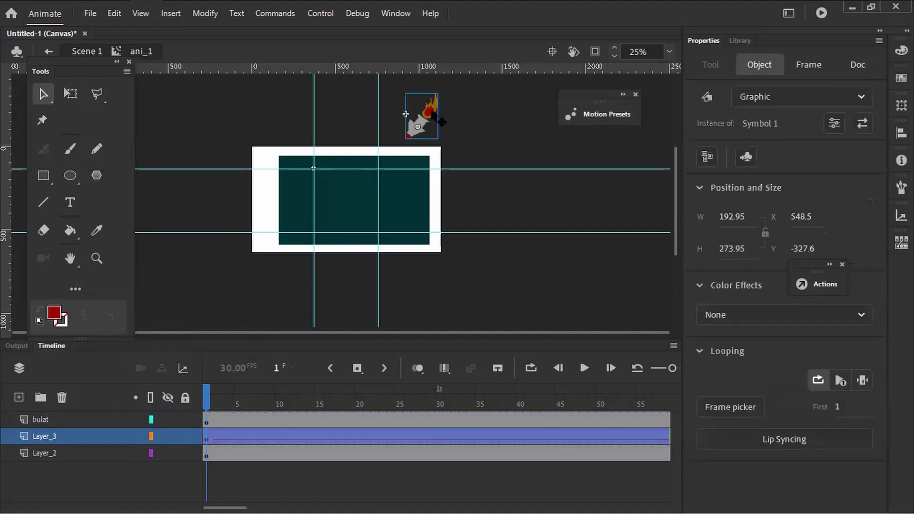
double_click(436, 117)
left_click(209, 403)
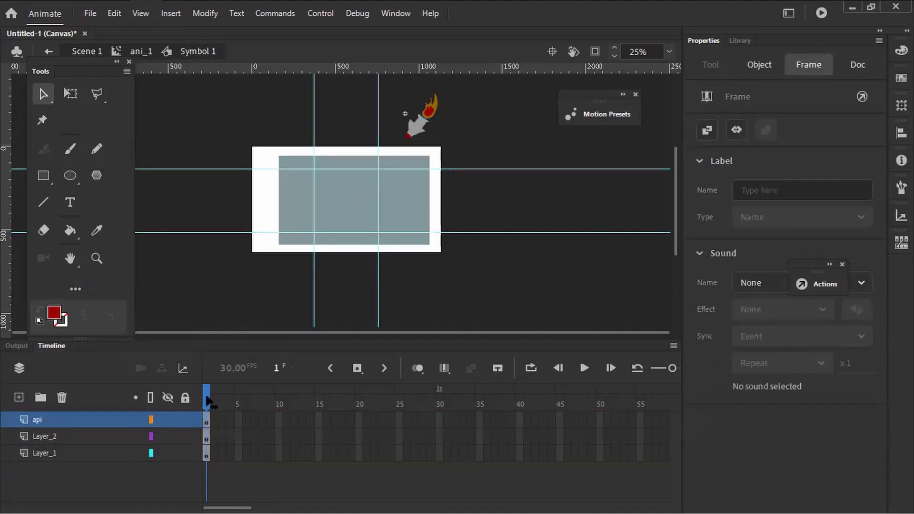
left_click(285, 413)
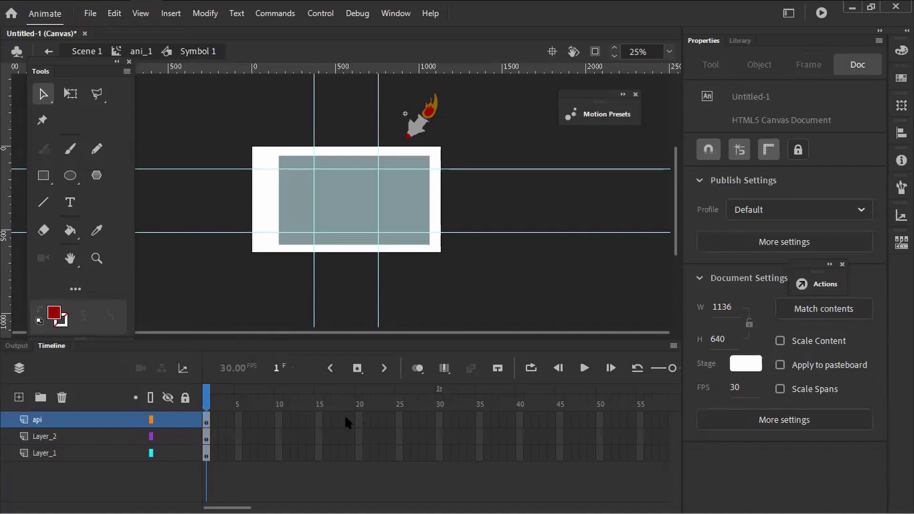
double_click(414, 230)
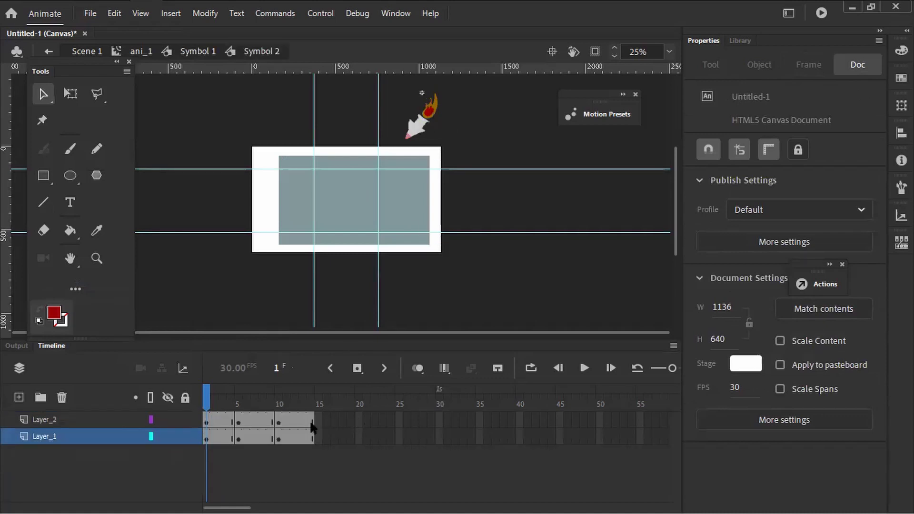
left_click(190, 51)
- Extend the rocket symbol's api, Layer_2 and Layer_1 layers to frame 14, scrub through the frames, and return to ani_1
left_click(310, 423)
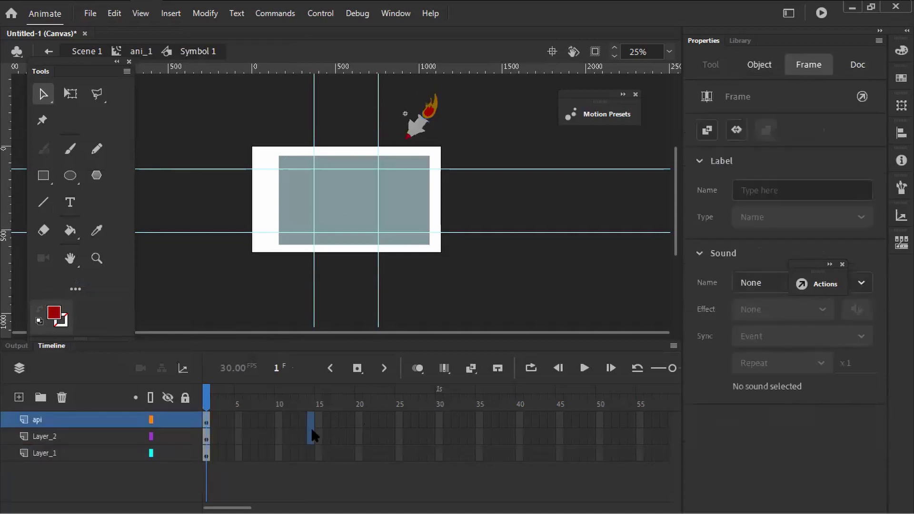
right_click(308, 448)
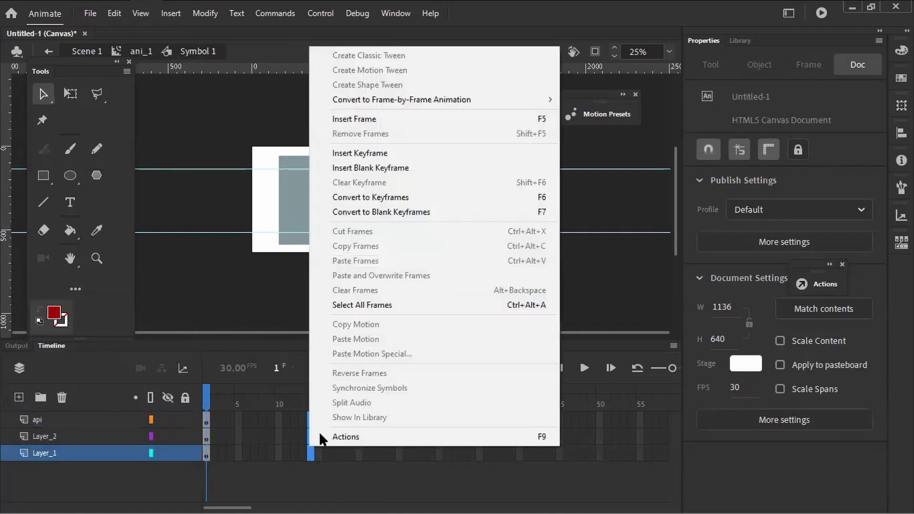
left_click(397, 119)
left_click_drag(208, 405, 310, 405)
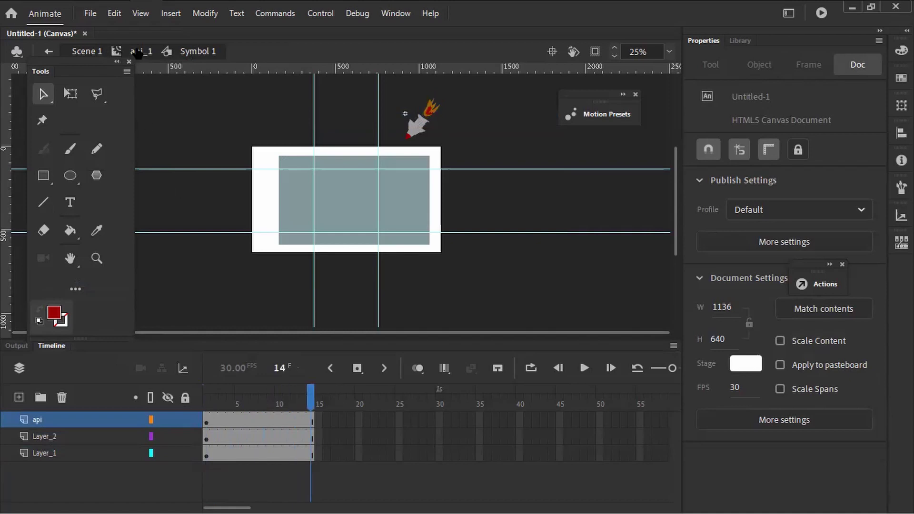
left_click(139, 53)
left_click_drag(303, 406, 206, 388)
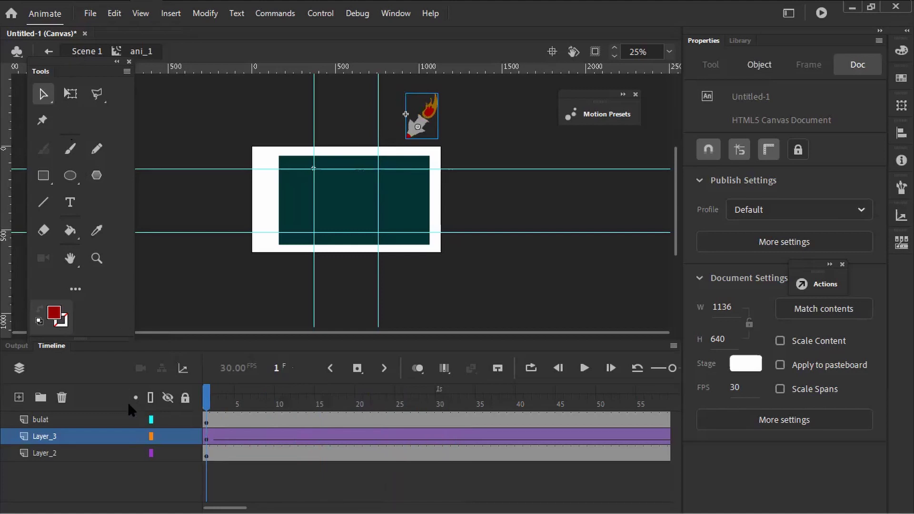
- Make bulat a mask over Layer_3, with Layer_2 nested under it and locked, and test the movie in the browser
left_click(107, 418)
right_click(97, 418)
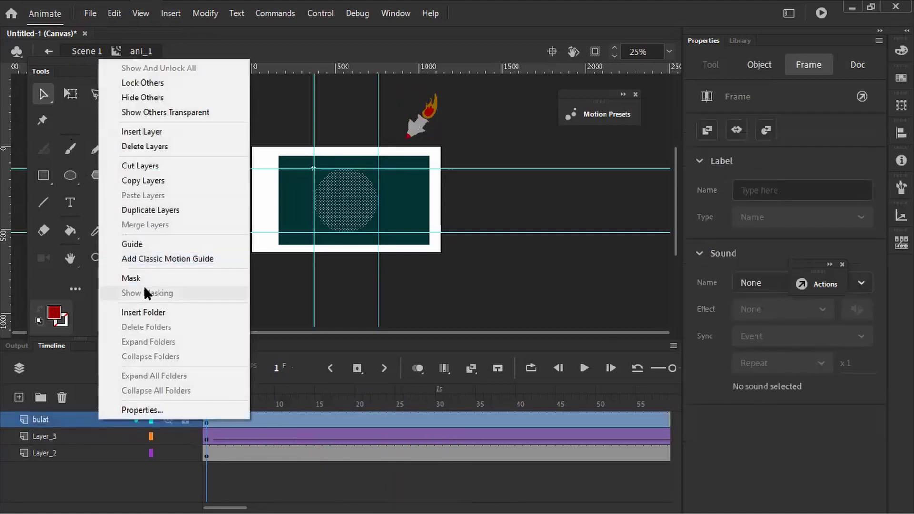
left_click(138, 278)
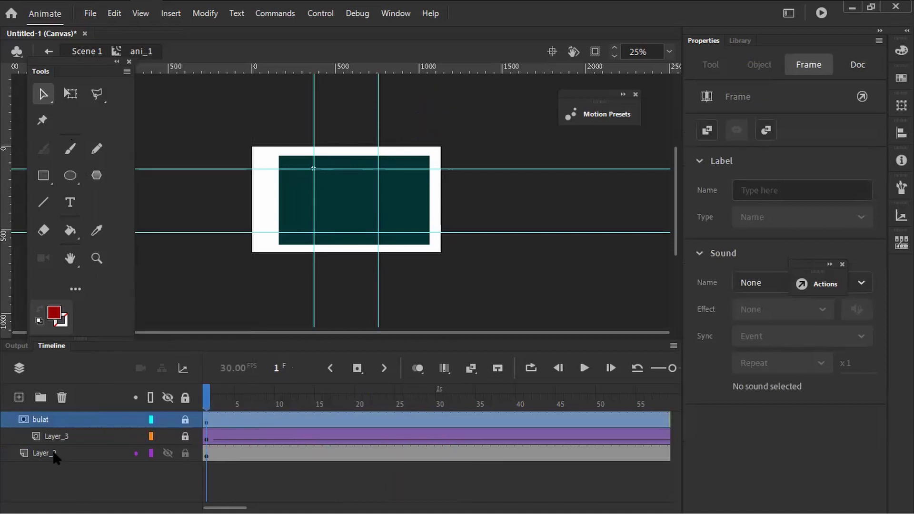
left_click_drag(55, 458, 64, 443)
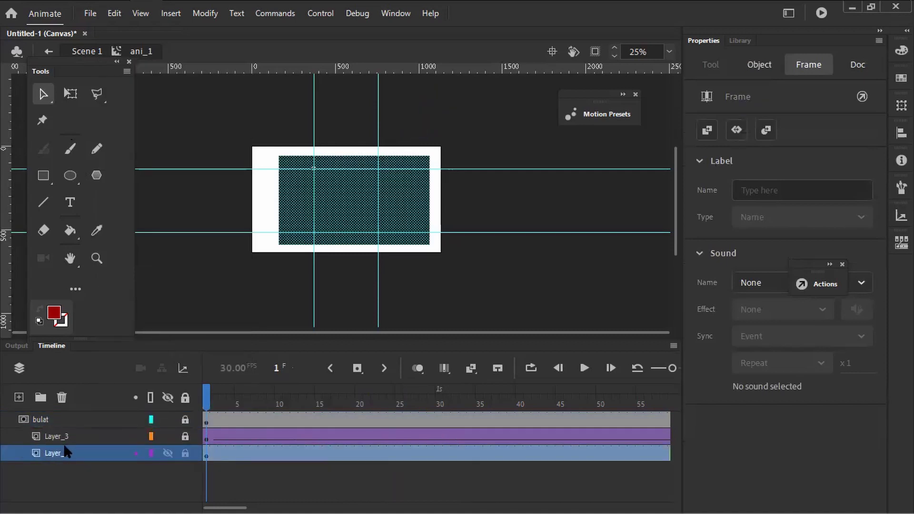
left_click(183, 291)
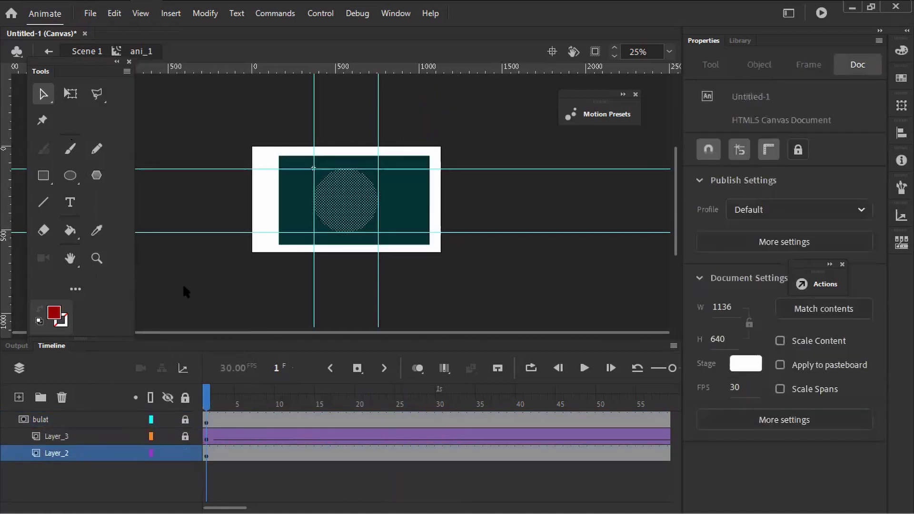
key("ctrl+Return")
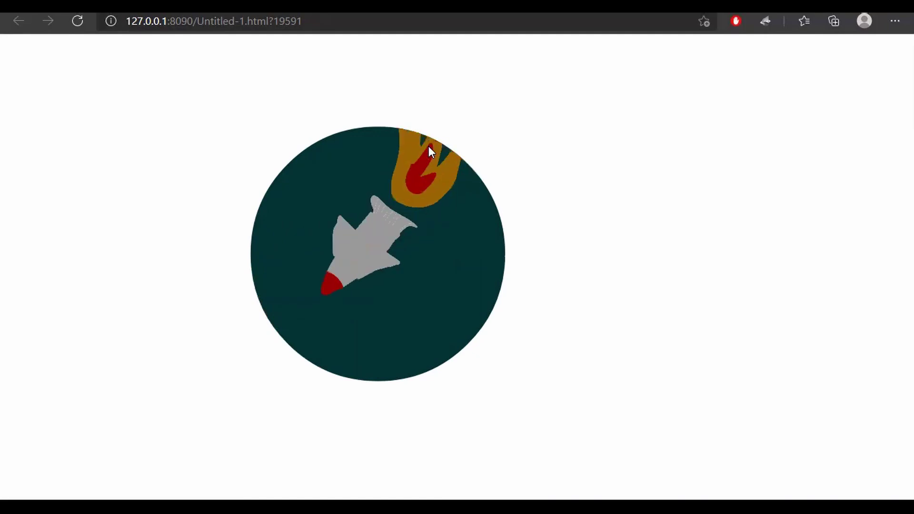
key("alt+Tab")
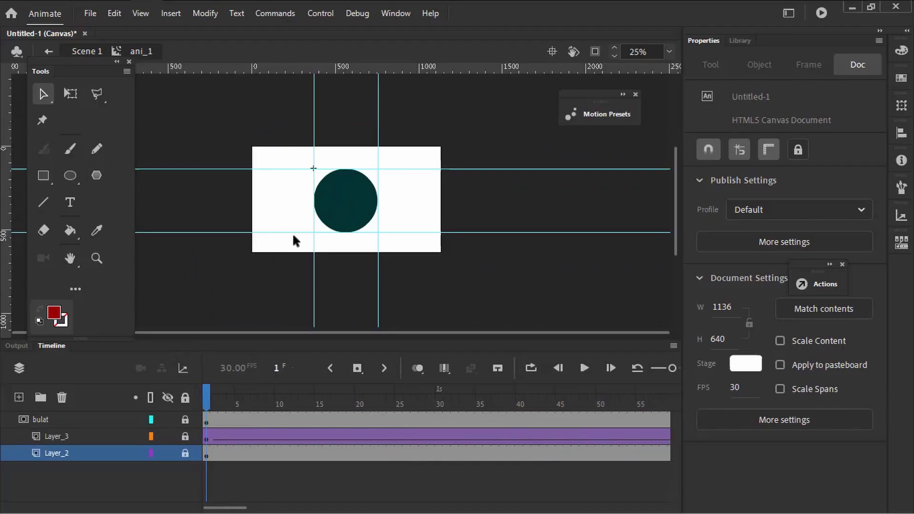
- Turn off the mask on the bulat layer in ani_1 so its layers are independent again
left_click(86, 420)
right_click(86, 418)
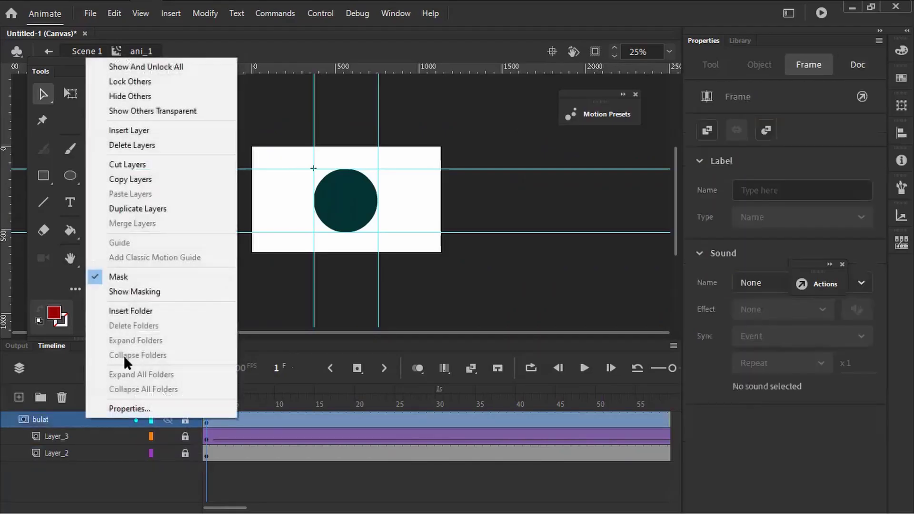
left_click(140, 277)
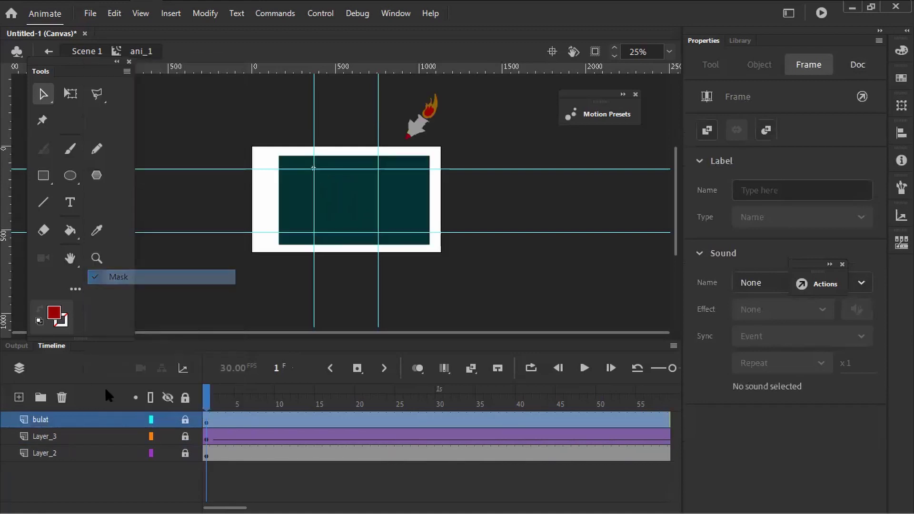
- Add a new layer directly above Layer_3 and name it "bintang"
left_click(86, 437)
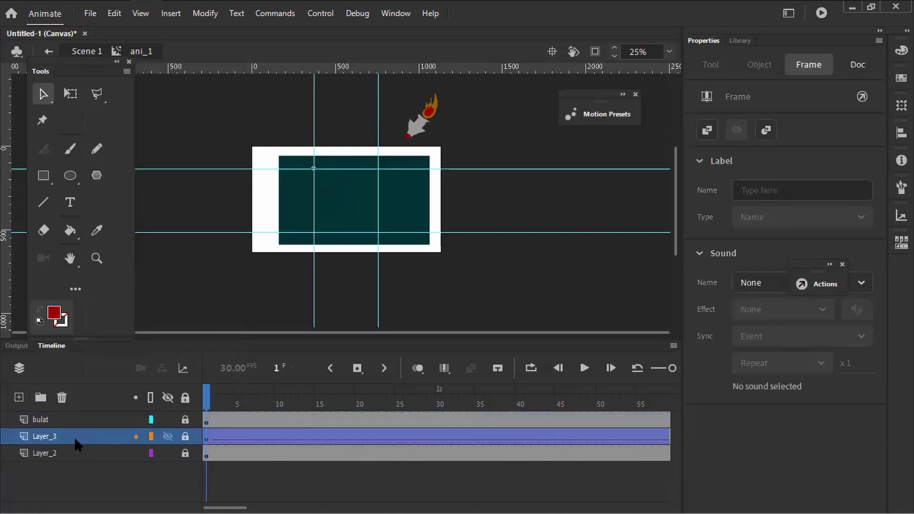
left_click(20, 396)
double_click(51, 436)
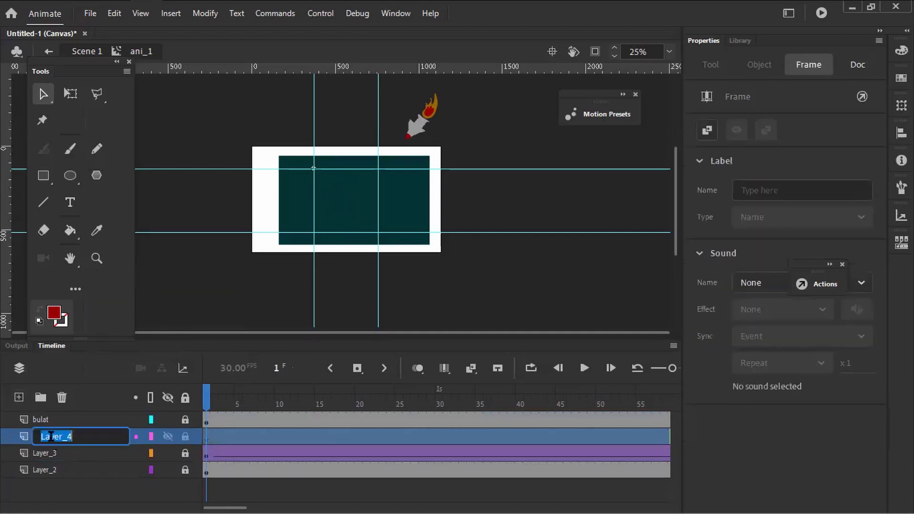
type("bintang")
- Unlock Layer_3 and Layer_2, and rename the background rectangle's Layer_2 to "BG"
left_click(51, 473)
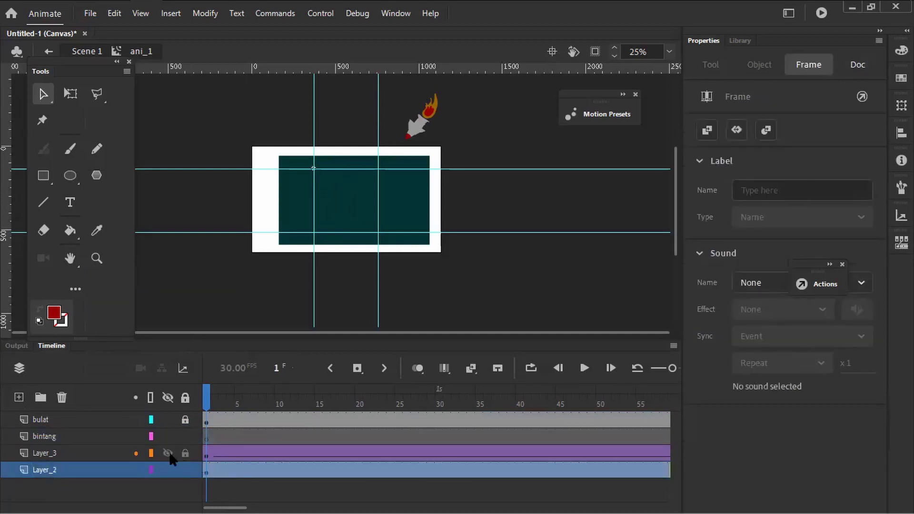
left_click(53, 481)
left_click(51, 471)
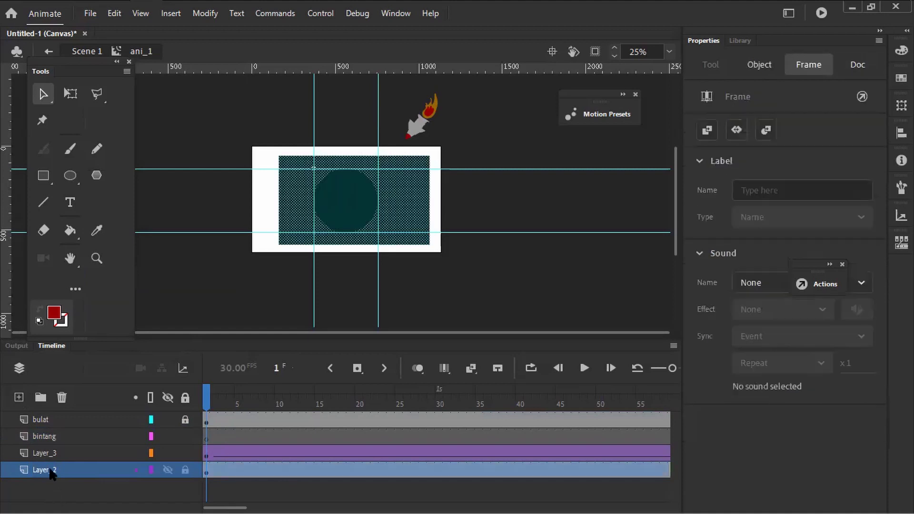
double_click(50, 472)
type("BG")
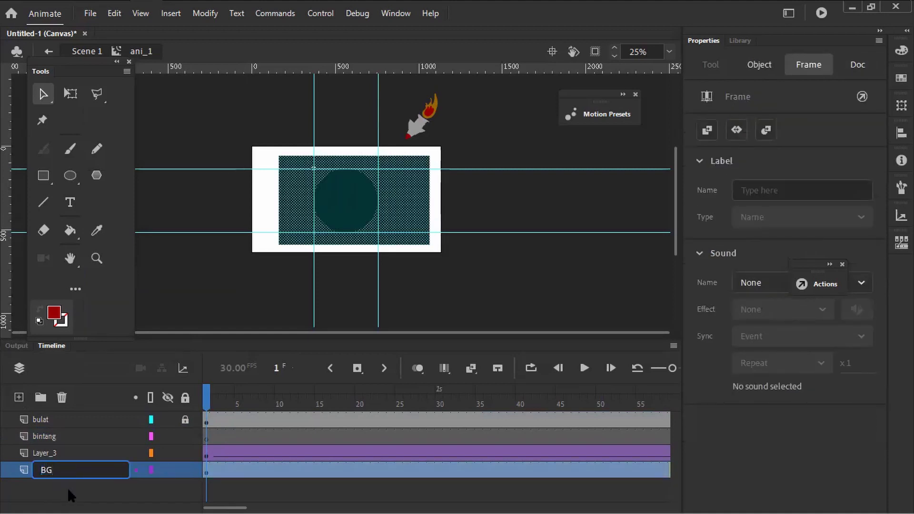
left_click(67, 488)
- Rename the rocket's layer, Layer_3, to "roket"
left_click(42, 453)
double_click(42, 453)
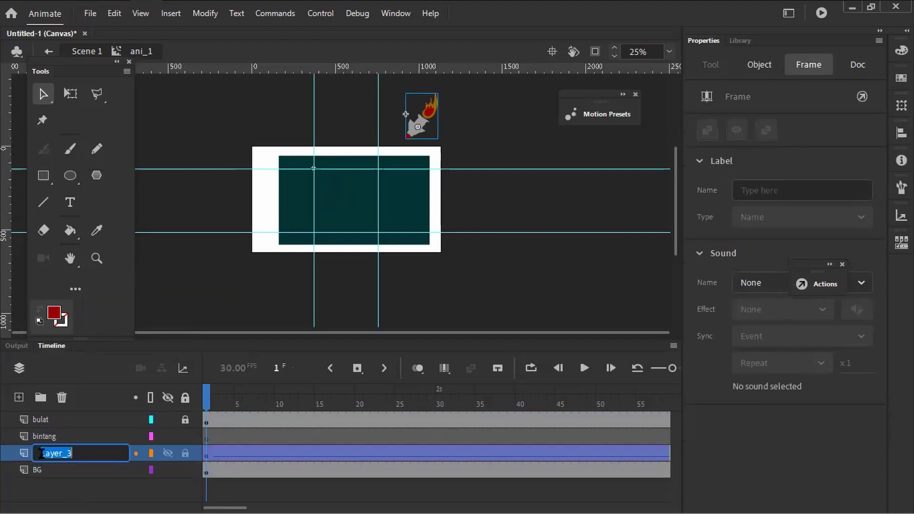
type("ri")
type("ke")
type("t")
key("BackSpace")
key("BackSpace")
key("BackSpace")
left_click(53, 489)
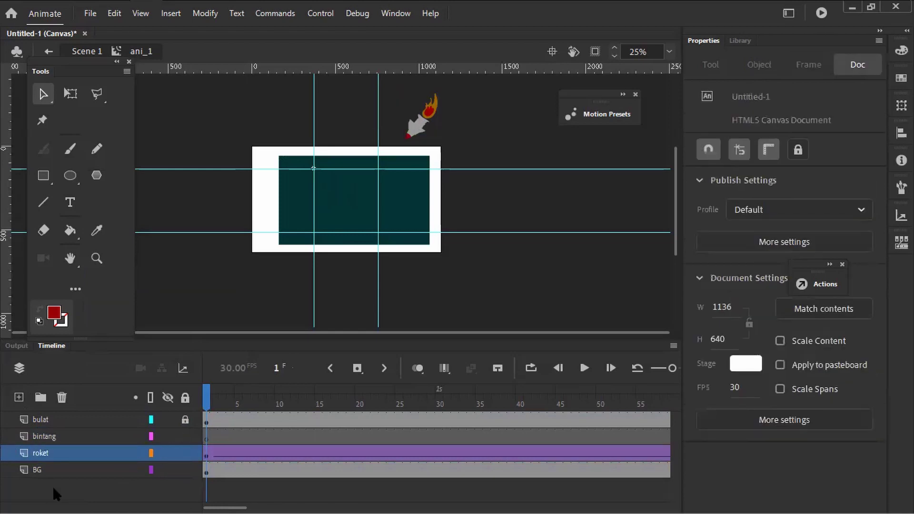
- Move the bintang layer between the roket and BG layers, and deselect its frames
left_click(46, 439)
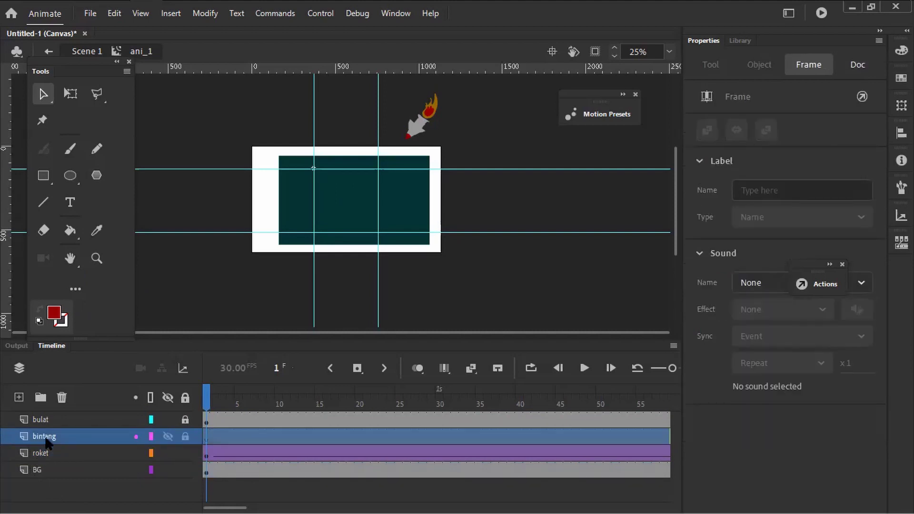
left_click_drag(42, 441, 42, 461)
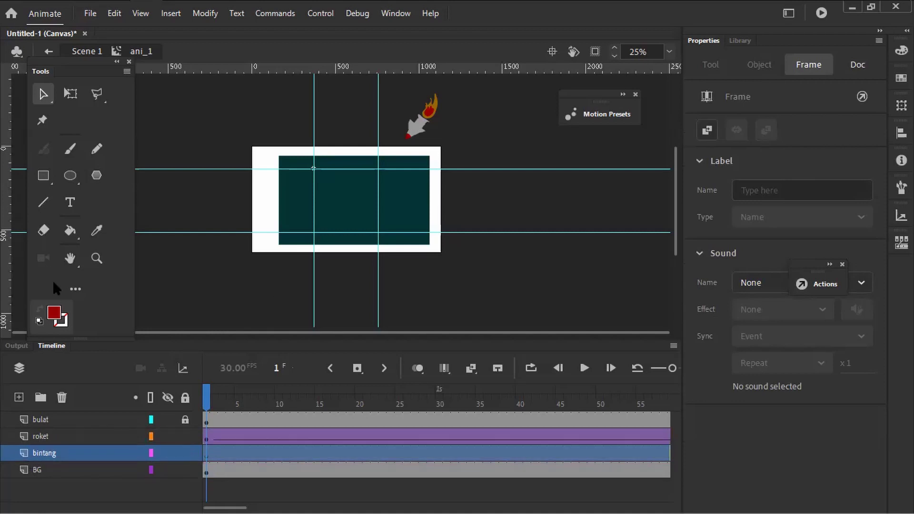
left_click(149, 284)
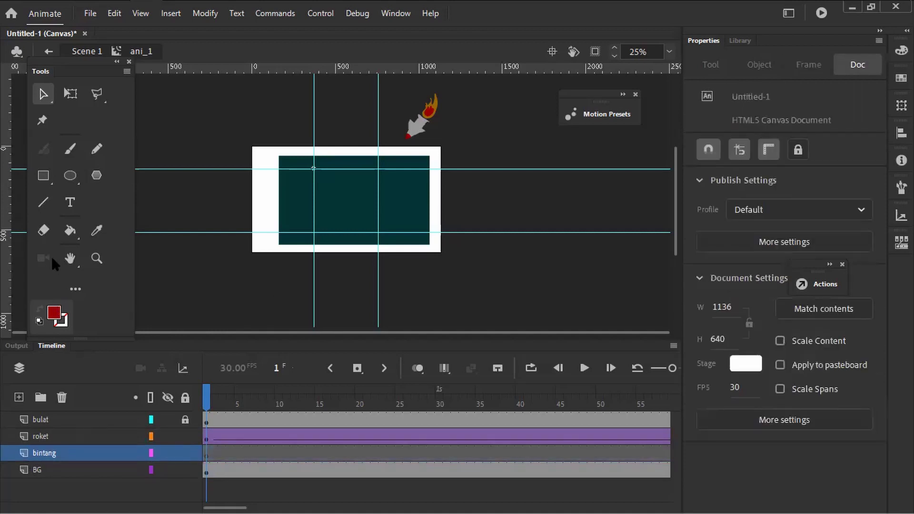
- Set the fill colour to the lime green swatch #99CC00 for drawing on the bintang layer
left_click(55, 314)
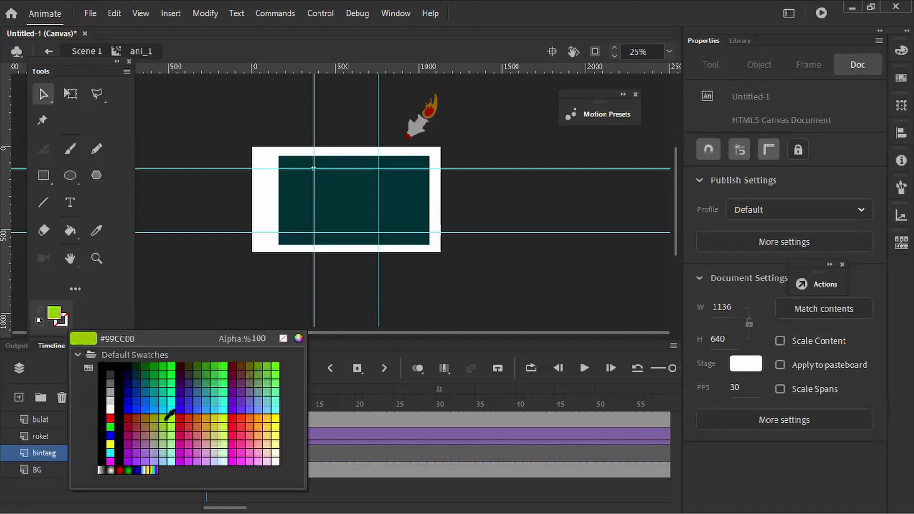
left_click(165, 409)
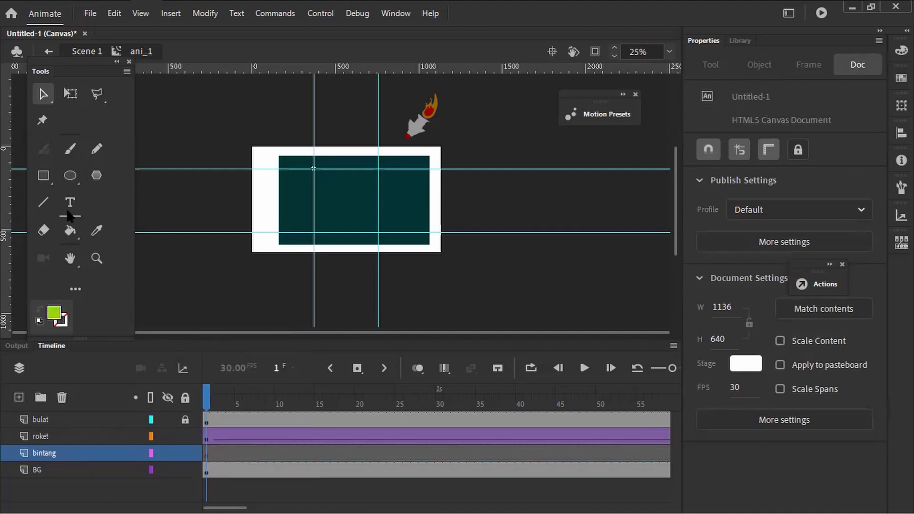
- Choose the Classic Brush for drawing a star on the bintang layer over the dark green background rectangle
left_click(70, 150)
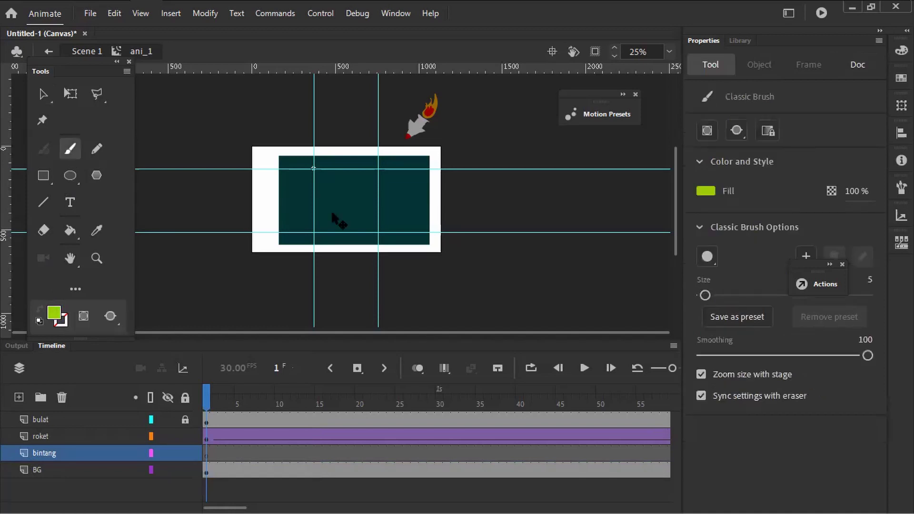
key("ctrl+equal")
key("ctrl+equal")
- Try to draw a four-pointed star outline with the Classic Brush over the background, and undo the strokes
left_click_drag(275, 150, 313, 162)
mouse_move(293, 132)
left_mouse_down()
mouse_move(286, 149)
mouse_move(296, 166)
left_mouse_up()
key("ctrl+z")
key("ctrl+z")
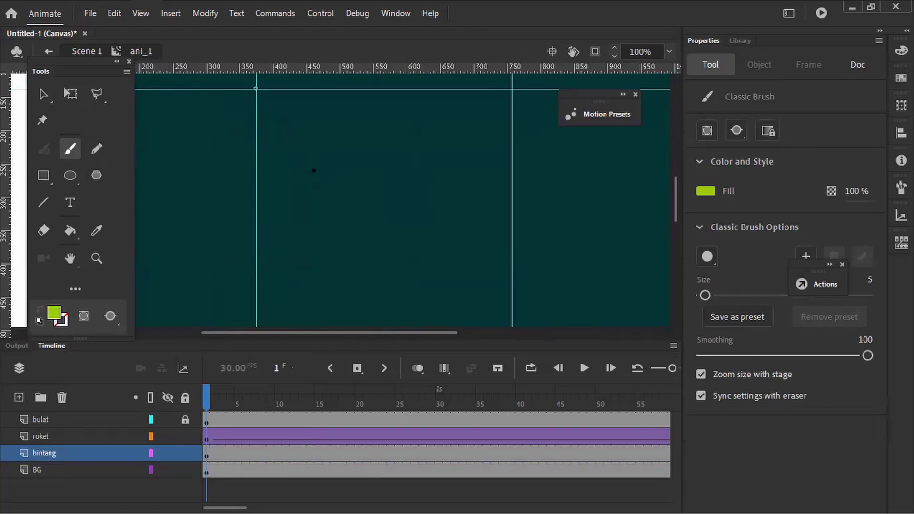
left_click(168, 436)
key("ctrl+y")
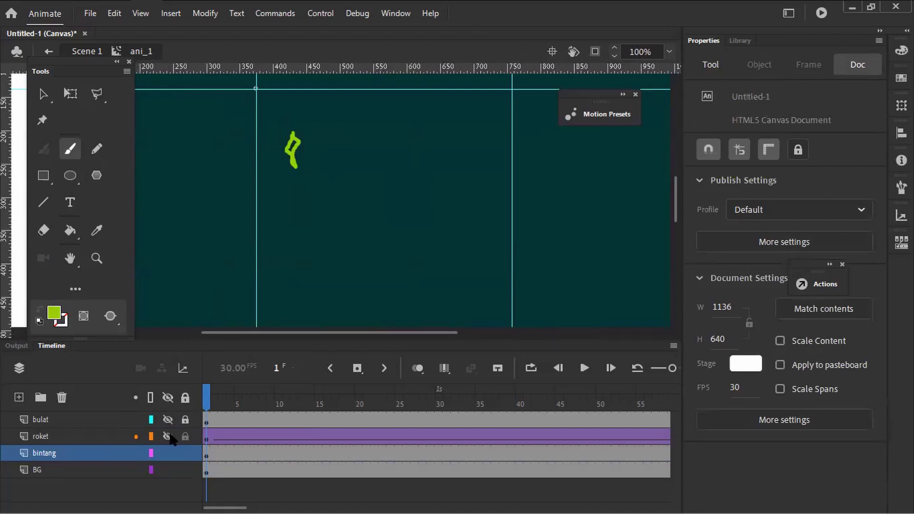
key("ctrl+z")
key("ctrl+z")
mouse_move(292, 136)
left_mouse_down()
mouse_move(280, 170)
mouse_move(303, 197)
mouse_move(304, 163)
left_mouse_up()
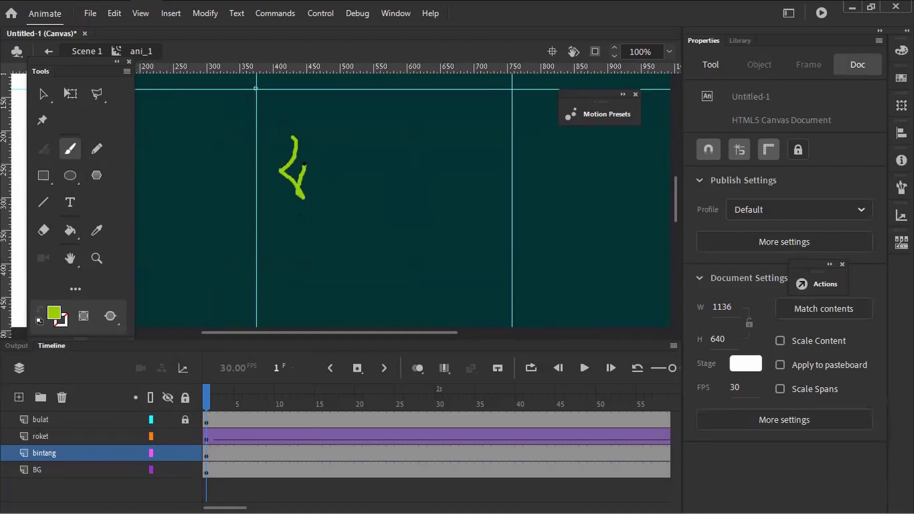
key("ctrl+z")
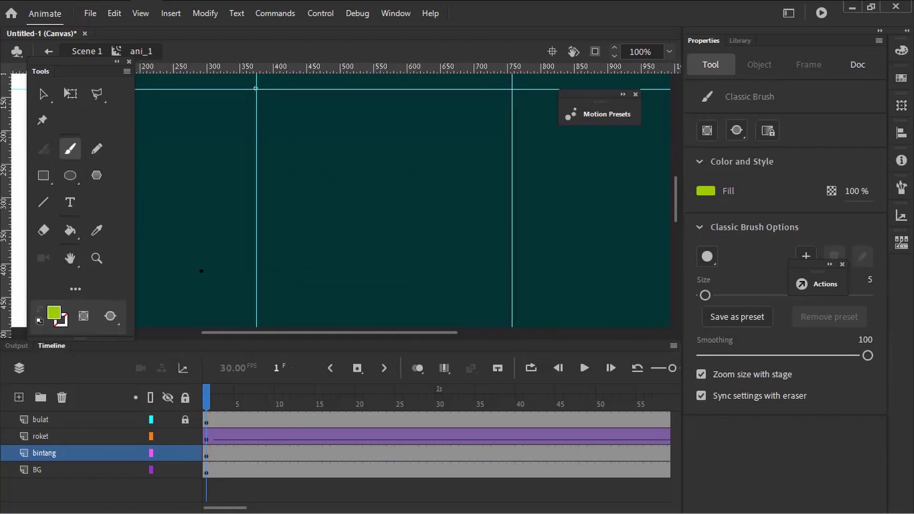
- Hide the bulat layer, and delete the leftover star stroke from the bintang layer
left_click(64, 435)
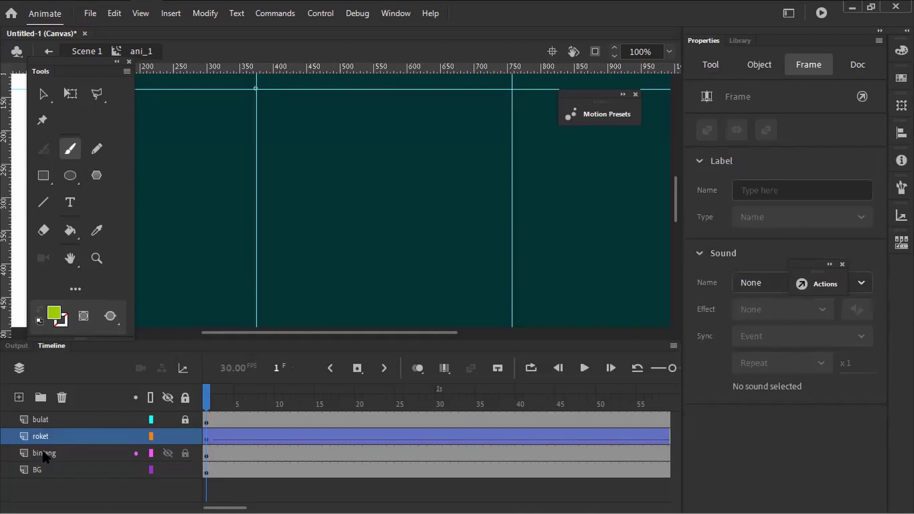
left_click(58, 451)
left_click_drag(34, 458, 21, 444)
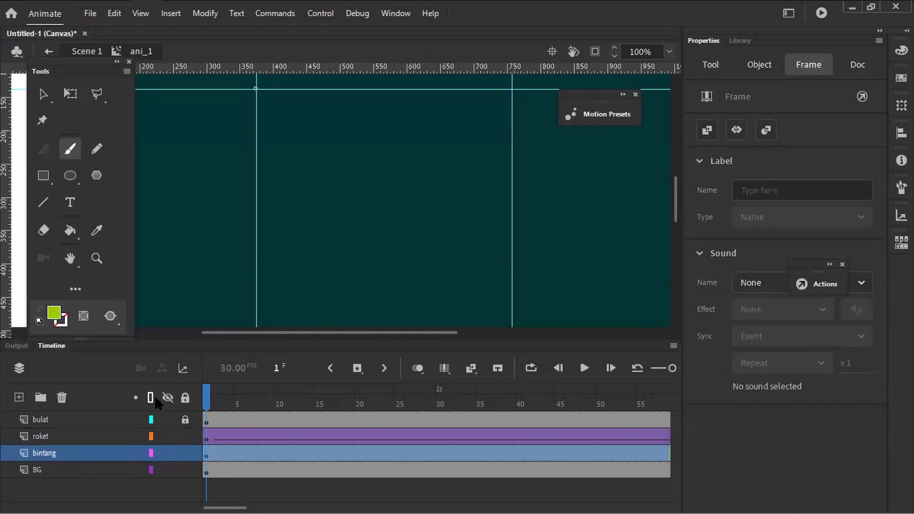
left_click(48, 419)
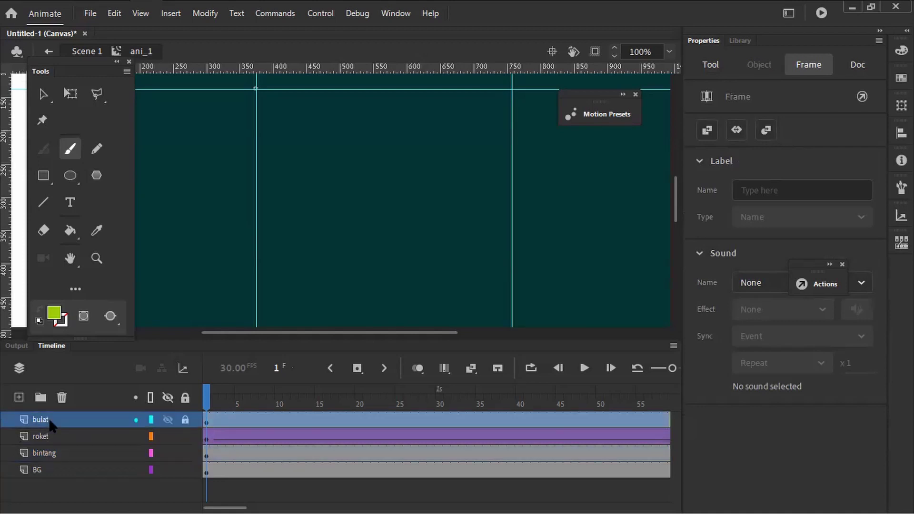
left_click(168, 419)
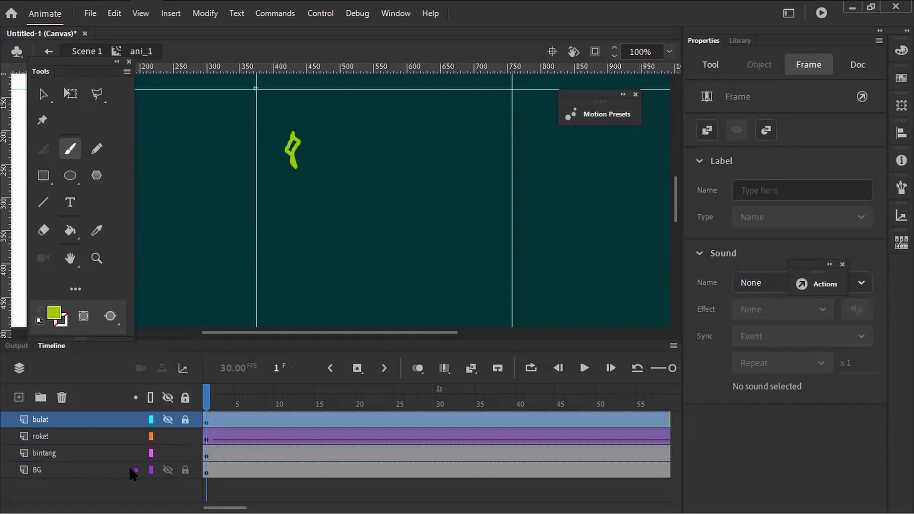
left_click(96, 451)
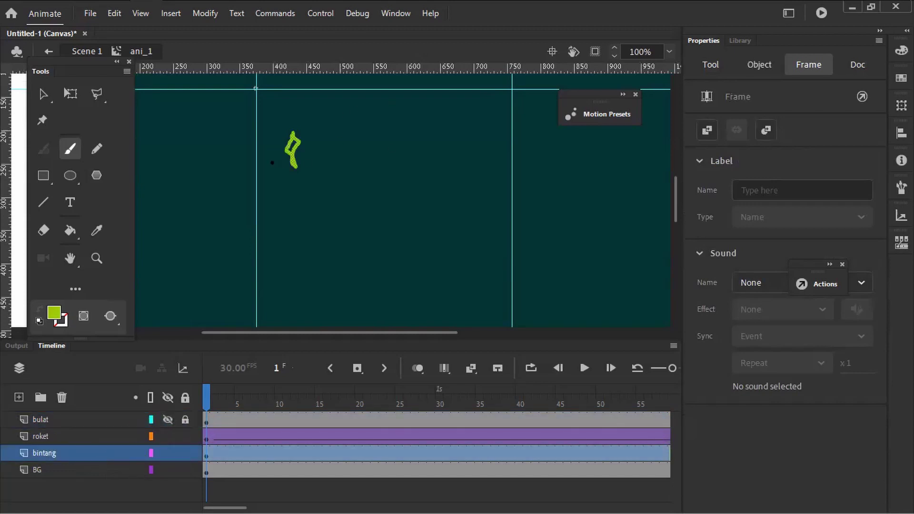
key("Delete")
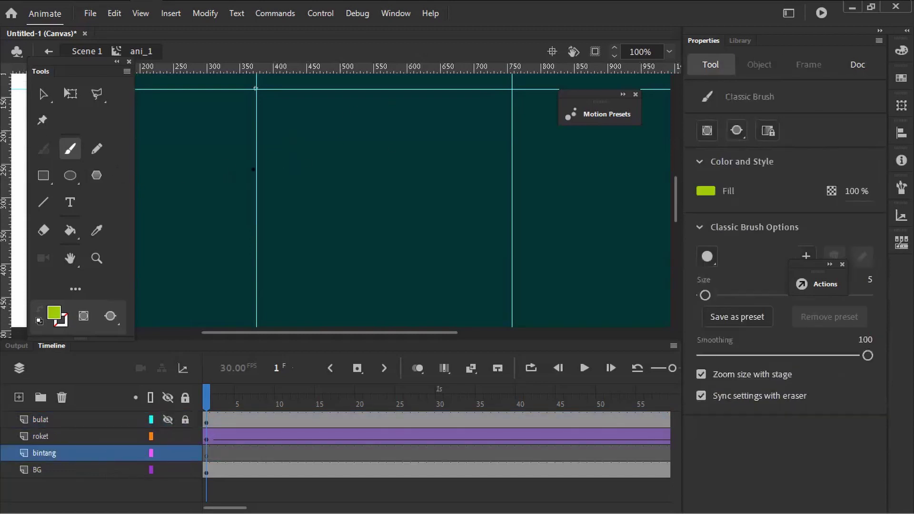
- Draw a four-pointed star about 56 by 105 px on the bintang layer, fill it lime green and shift it slightly up and left
mouse_move(296, 127)
left_mouse_down()
mouse_move(285, 152)
mouse_move(302, 193)
mouse_move(319, 159)
mouse_move(294, 132)
left_mouse_up()
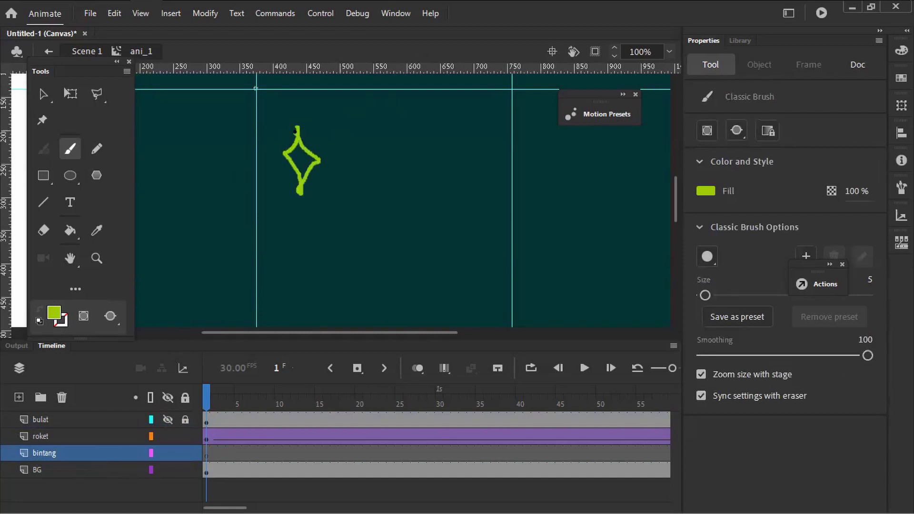
left_click(72, 230)
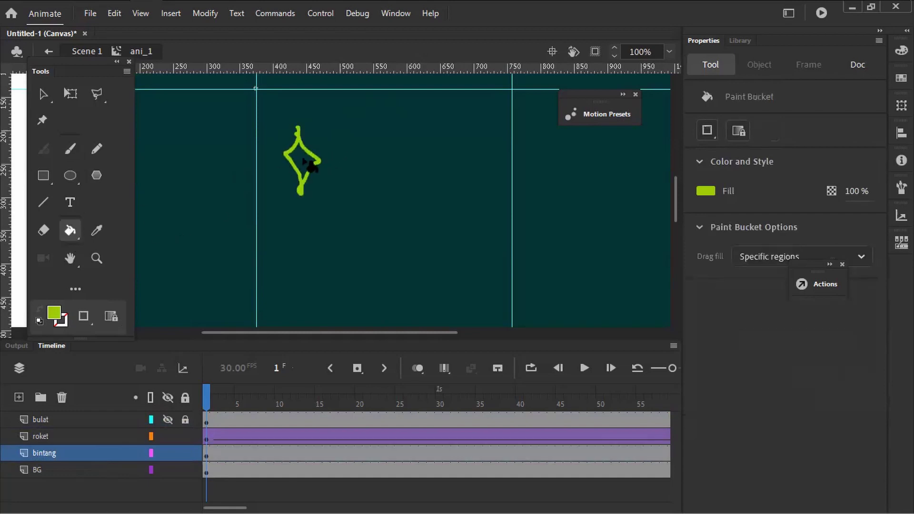
left_click(310, 165)
left_click(43, 93)
left_click(280, 146)
left_click_drag(279, 145, 270, 129)
- Convert the lime green star to a Movie Clip symbol named "bintang1"
right_click(289, 143)
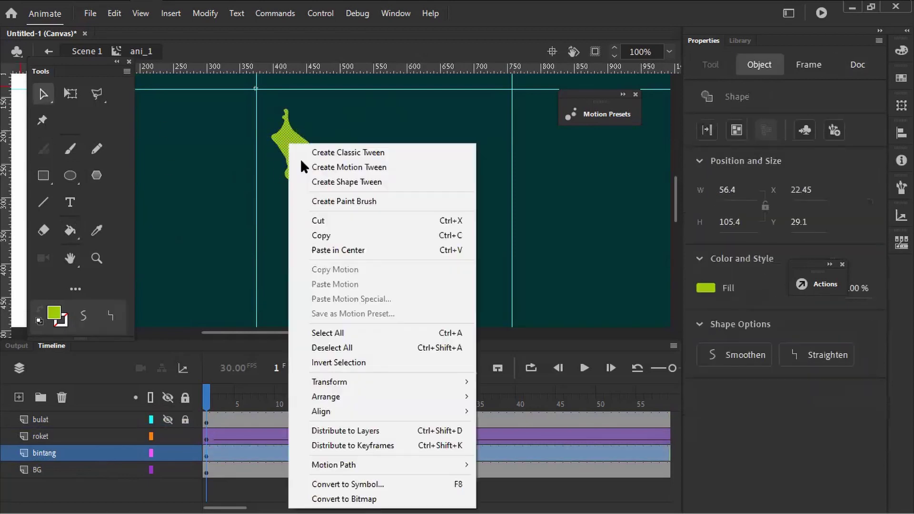
left_click(376, 484)
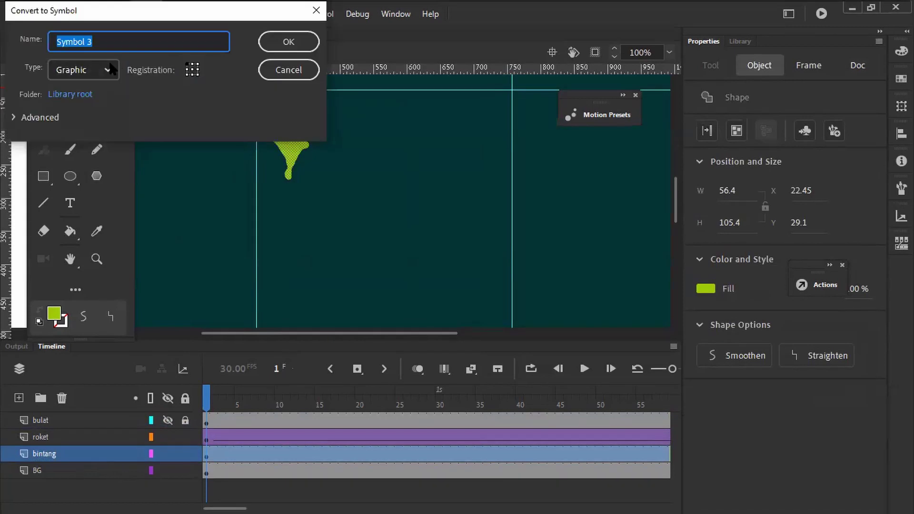
left_click(109, 69)
left_click(99, 94)
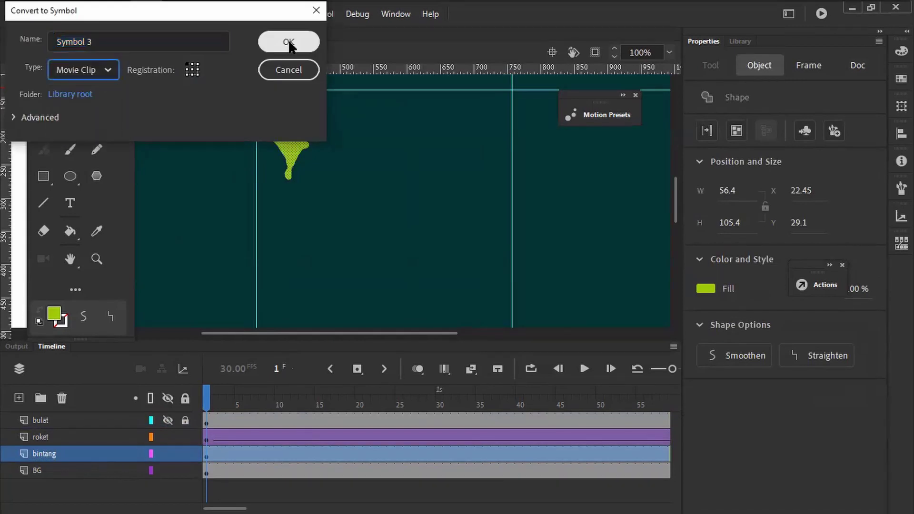
left_click_drag(123, 43, 19, 45)
type("bintang1")
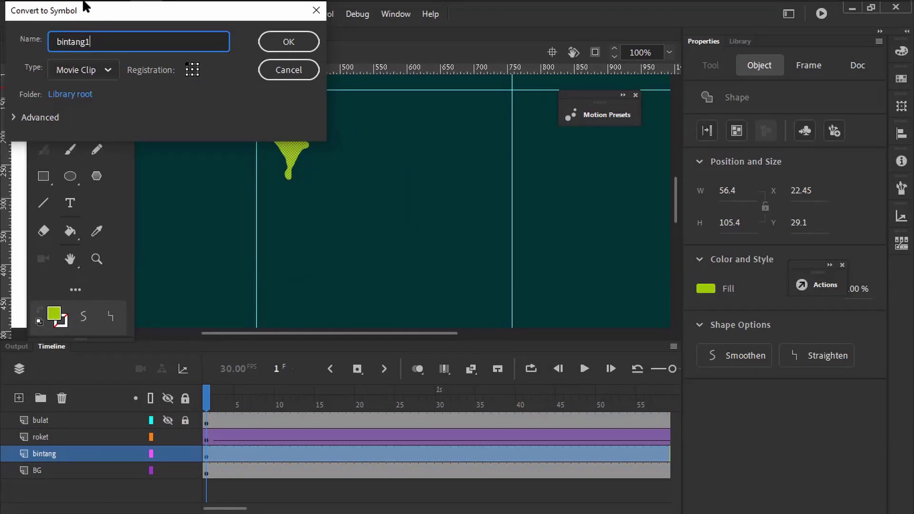
left_click(270, 46)
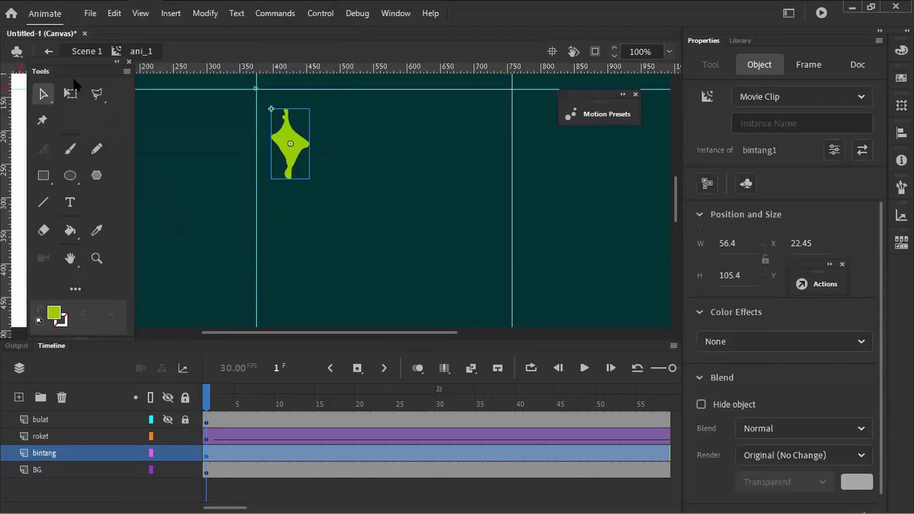
- Scale the bintang1 star down to about 30 by 55 px with Free Transform, and place it slightly lower
left_click(78, 99)
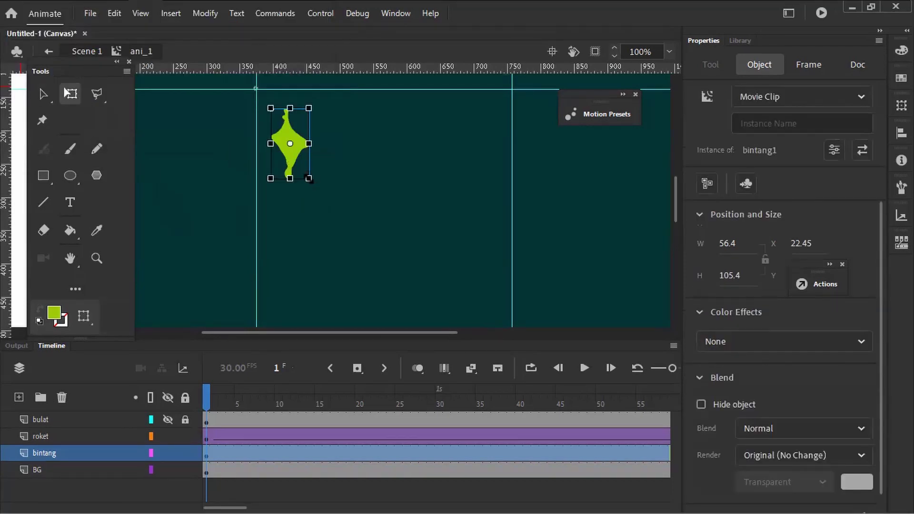
mouse_move(308, 179)
left_mouse_down()
mouse_move(300, 161)
mouse_move(300, 187)
left_mouse_up()
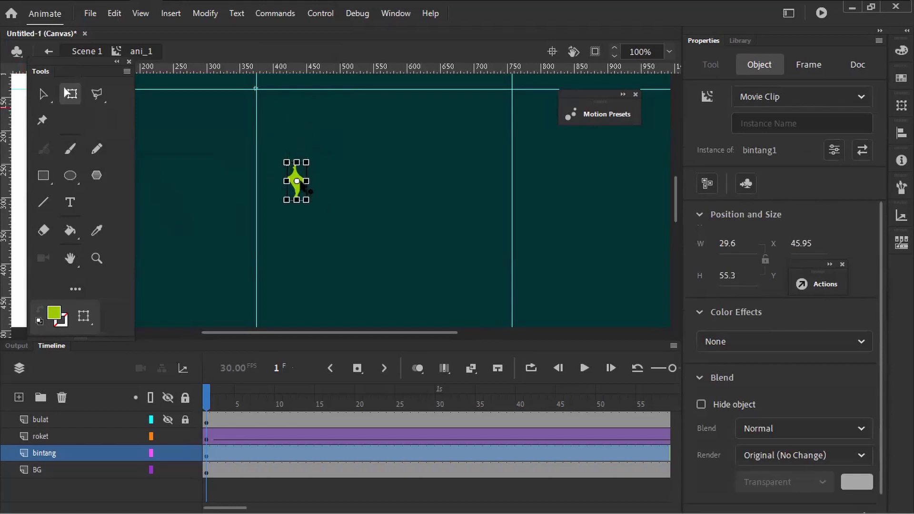
left_click(303, 197)
left_click(300, 189)
right_click(299, 187)
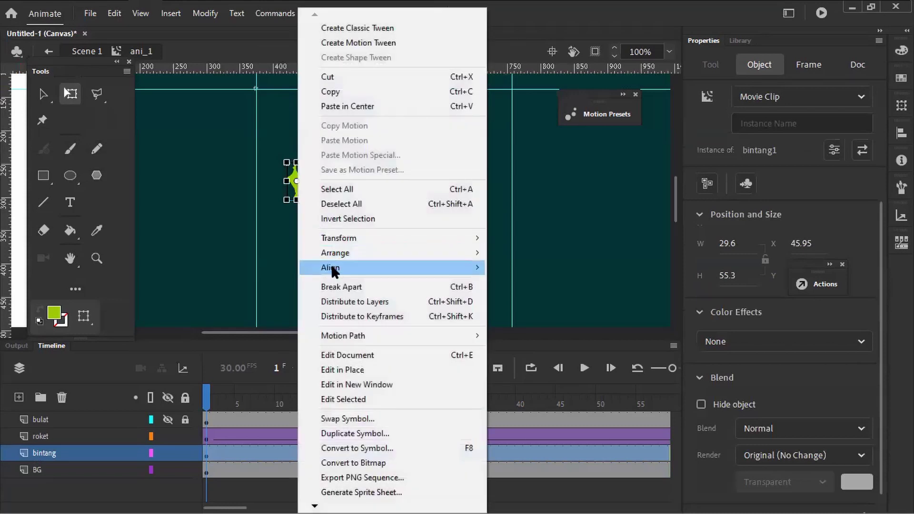
- Open the bintang1 movie clip for editing, and convert the star shape inside it to a Graphic symbol with the default name
left_click(42, 94)
double_click(296, 183)
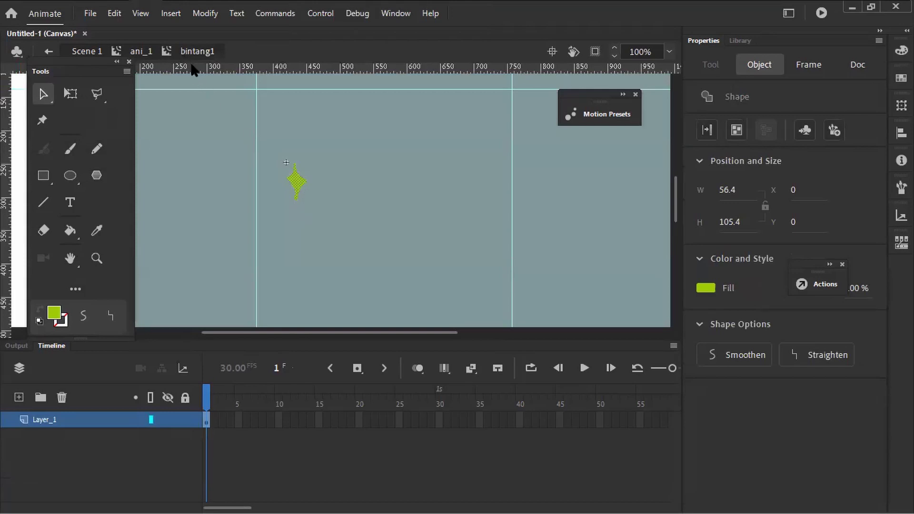
right_click(301, 187)
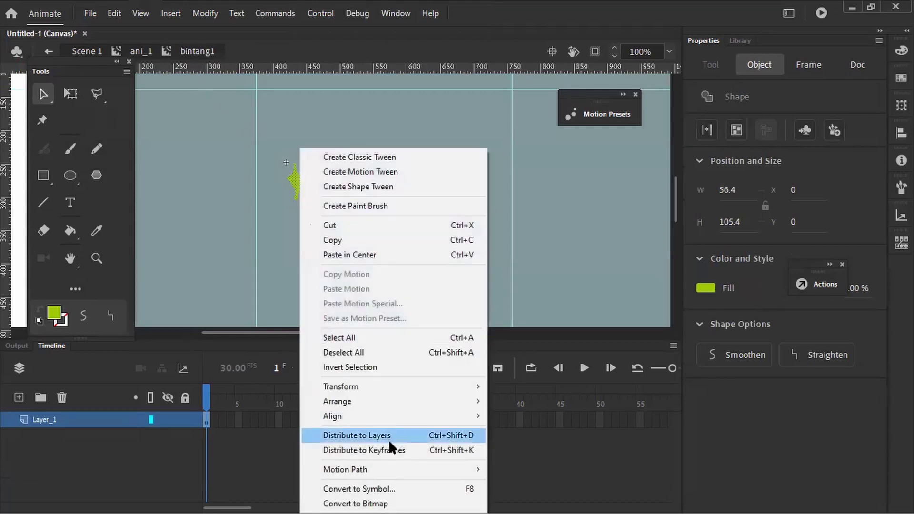
left_click(398, 490)
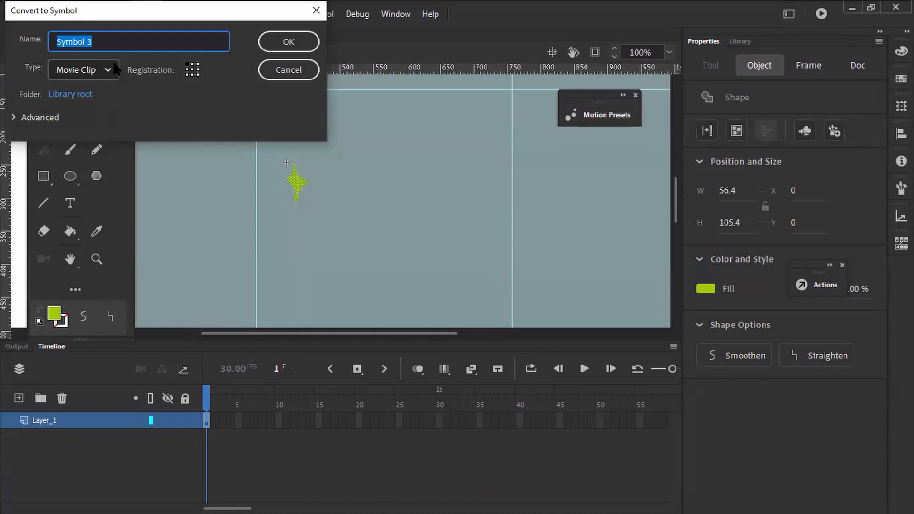
left_click(113, 70)
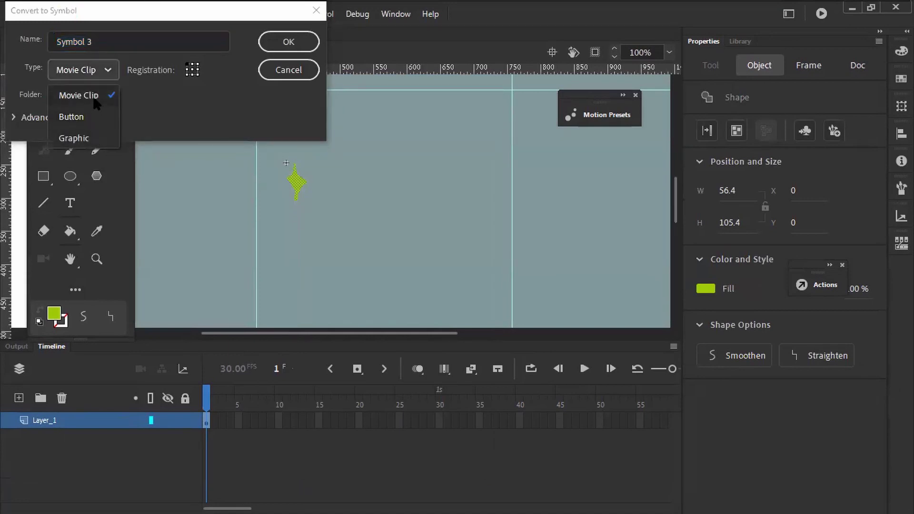
left_click(87, 138)
left_click(273, 49)
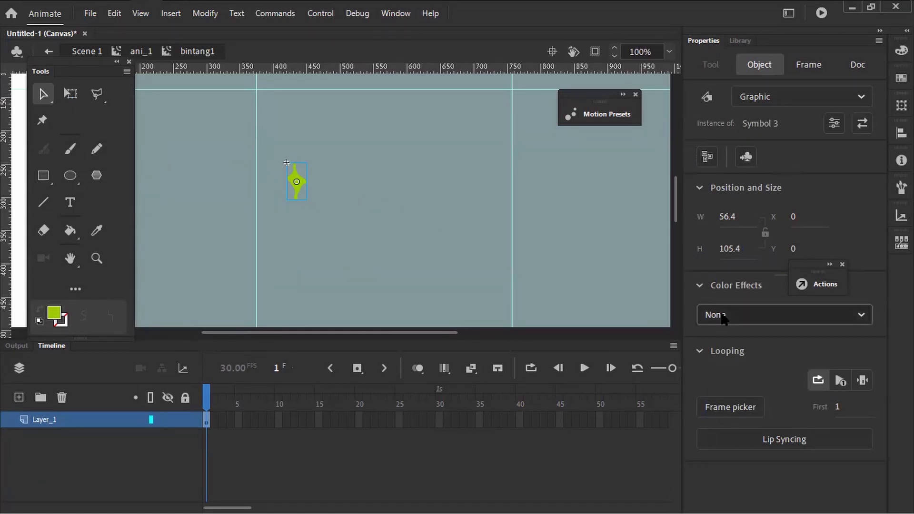
- Apply an Alpha colour effect to the star on frame 1, lowered until the star is almost transparent
left_click(727, 315)
left_click(737, 433)
left_click_drag(700, 353, 723, 353)
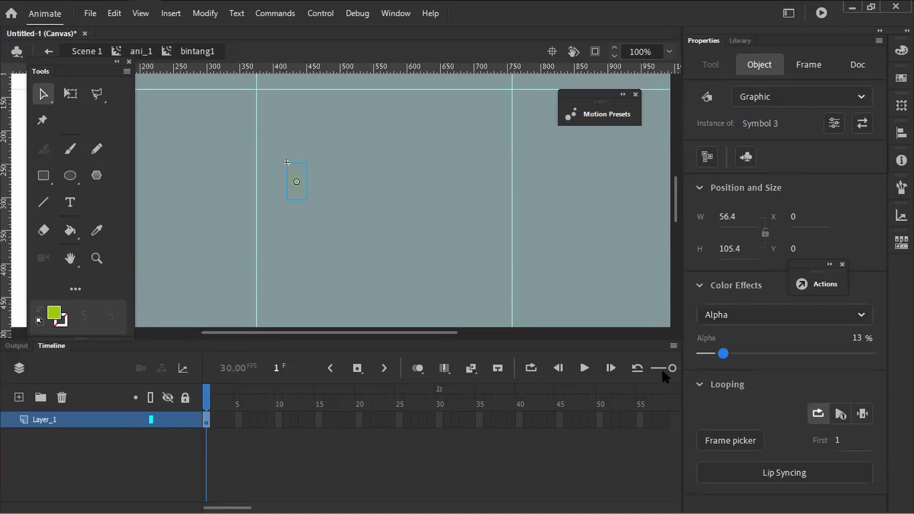
left_click_drag(725, 353, 699, 353)
left_click_drag(785, 361, 717, 353)
- Insert a keyframe at frame 10 of Layer_1, and set the star's Alpha there to 100%
left_click(283, 420)
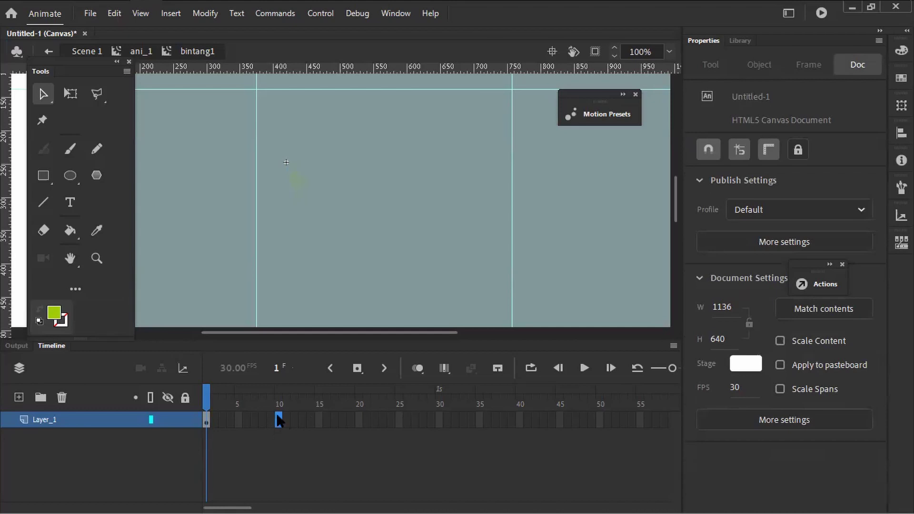
right_click(279, 419)
left_click(380, 127)
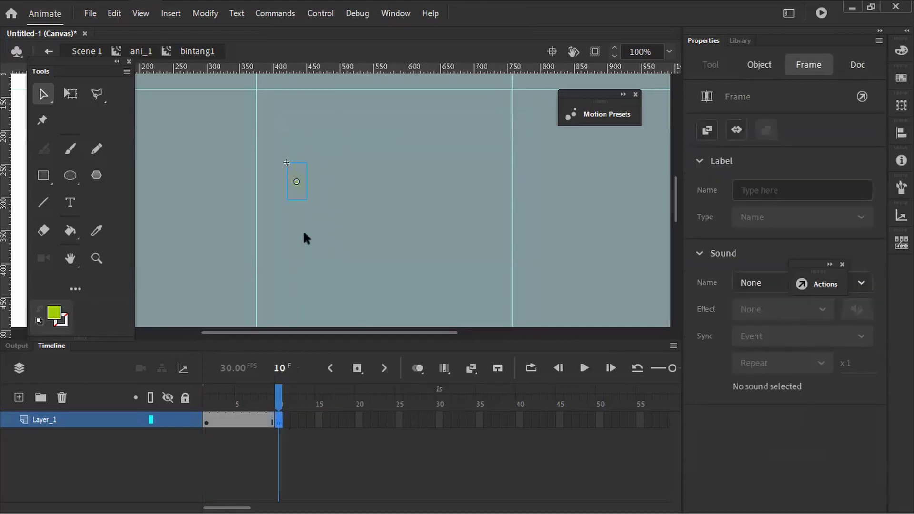
left_click(296, 187)
left_click_drag(722, 354, 878, 354)
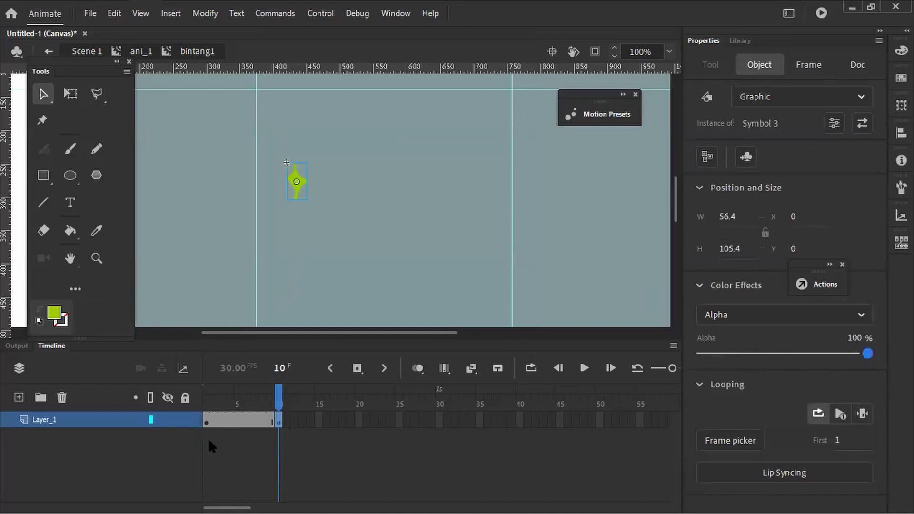
- Create a classic tween between the keyframes at frames 1 and 10, and scrub through the star's fade-in
left_click(252, 422)
right_click(254, 423)
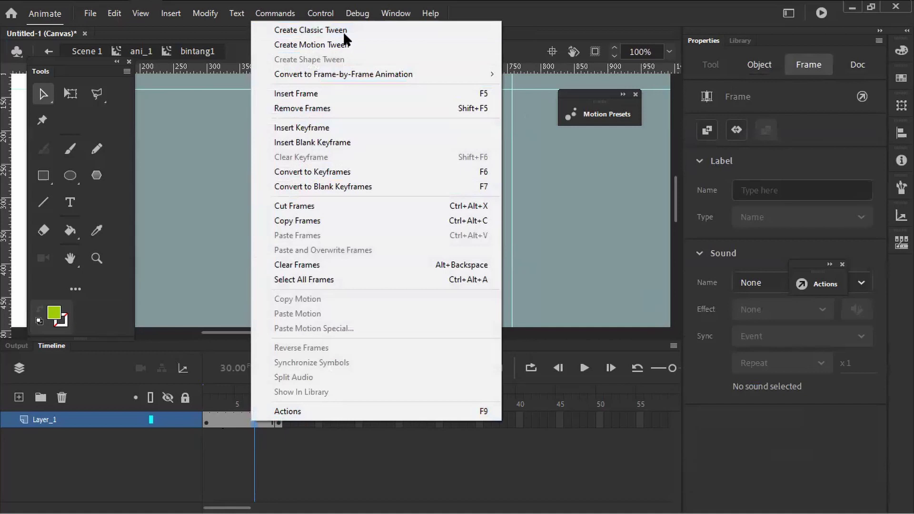
left_click(310, 29)
left_click_drag(210, 390, 281, 421)
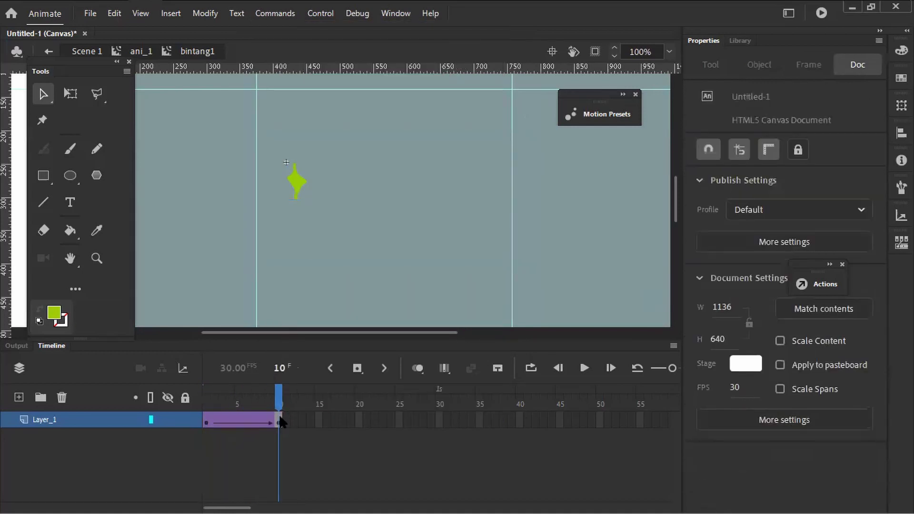
- Insert a keyframe at frame 25 of Layer_1, and lower the star's Alpha there to 2%
right_click(399, 420)
left_click(452, 125)
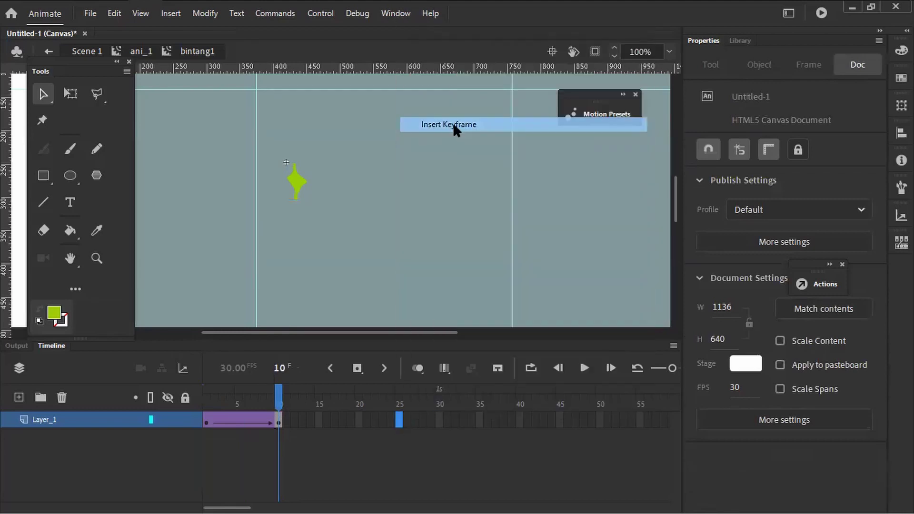
left_click(299, 196)
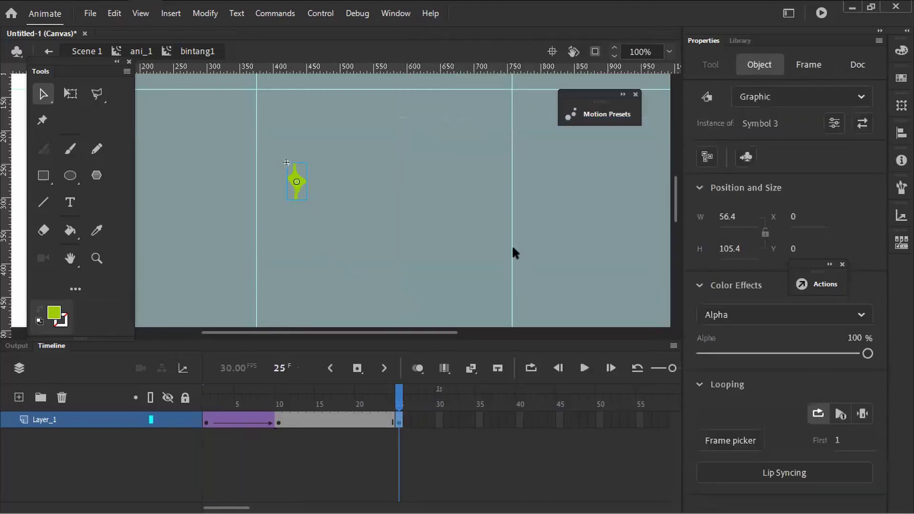
left_click_drag(866, 353, 706, 364)
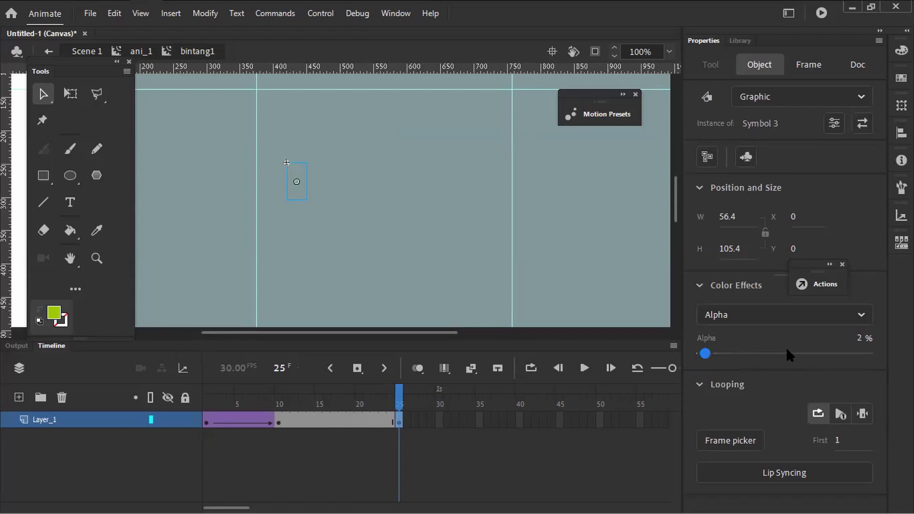
- Create a classic tween between the keyframes at frames 10 and 25 of Layer_1, and scrub through the star's fade-out
left_click(326, 422)
right_click(326, 422)
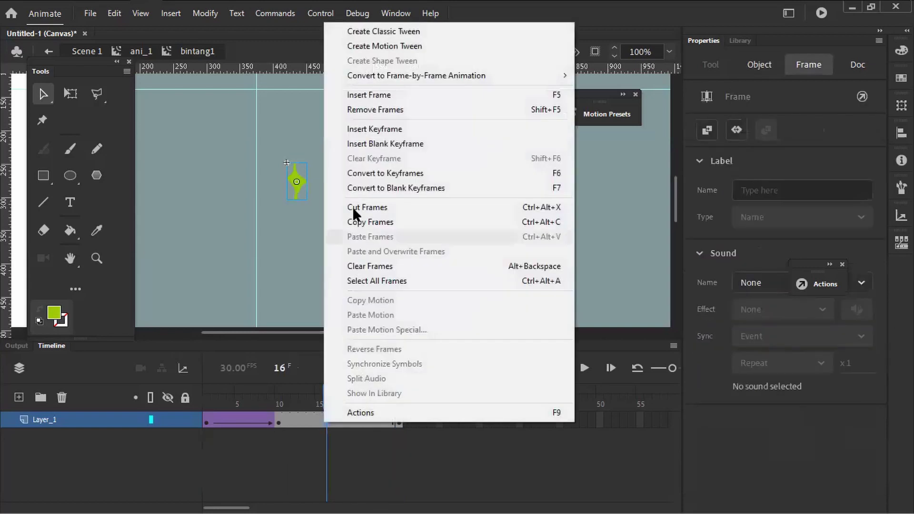
left_click(410, 31)
left_click_drag(222, 419, 206, 391)
left_click(157, 292)
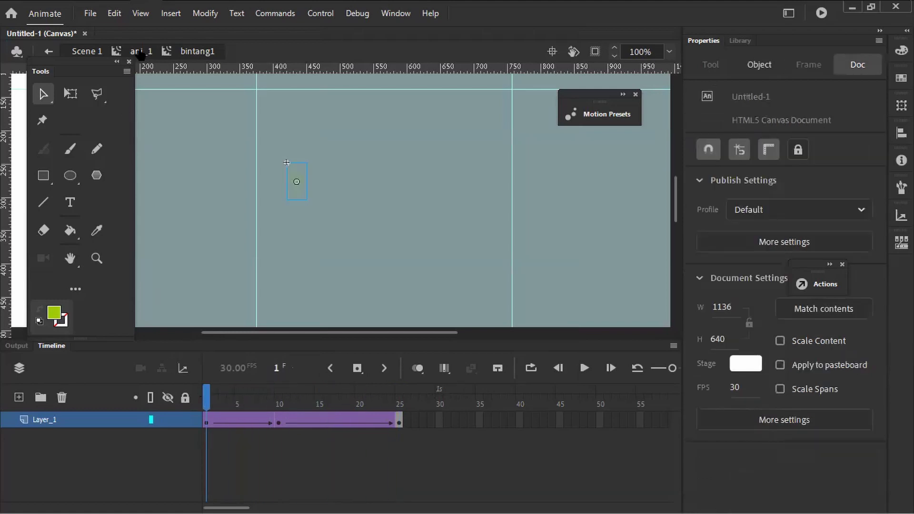
- Return to ani_1, lock the BG and roket layers, and move the bintang1 star slightly upward
double_click(288, 155)
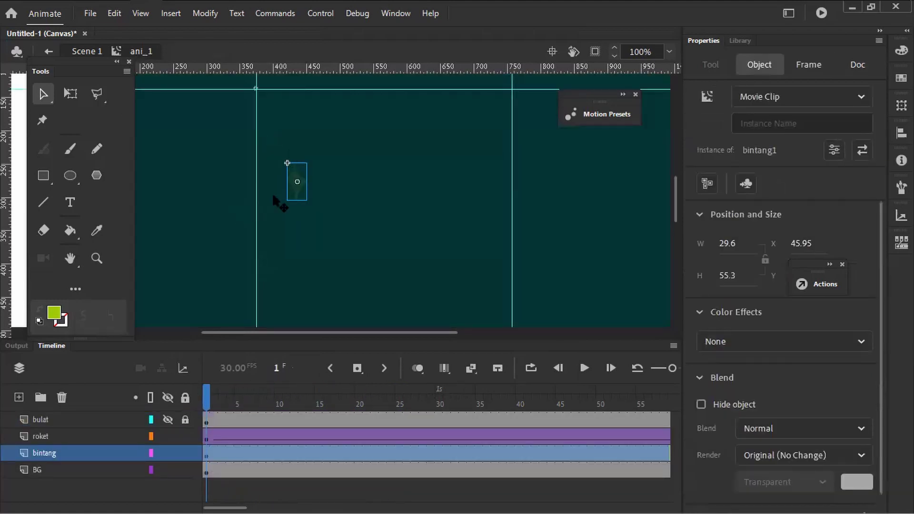
left_click(336, 179)
left_click(299, 188)
left_click(185, 470)
left_click(185, 436)
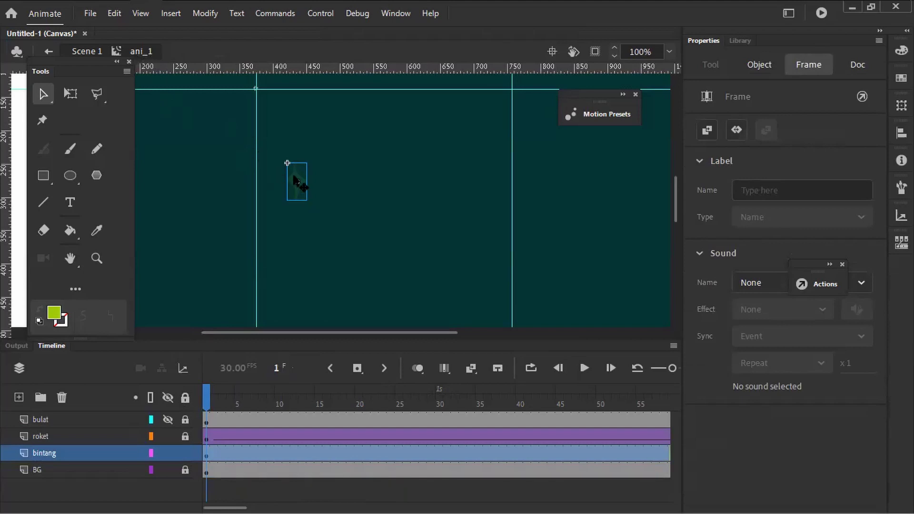
left_click_drag(300, 185, 291, 161)
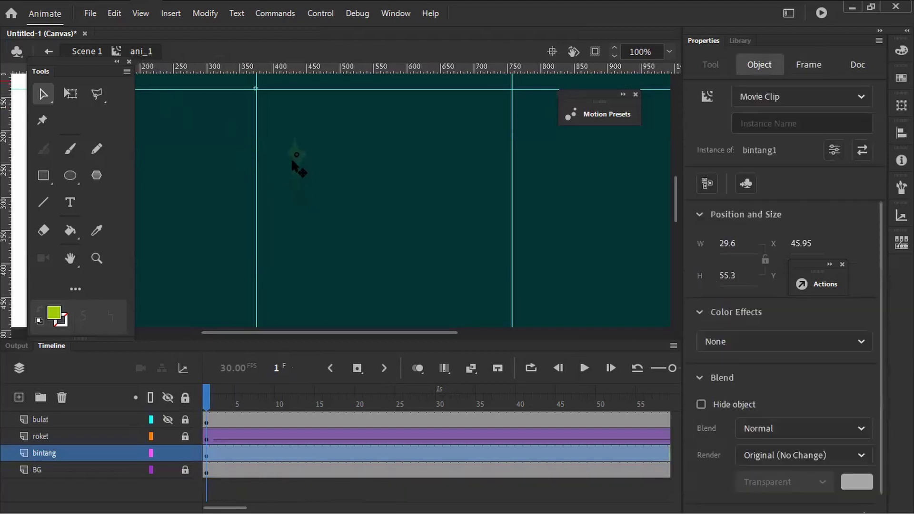
- Place a second bintang1 instance from the library right of the first star on the bintang layer, and scale it down to a small star
left_click(745, 41)
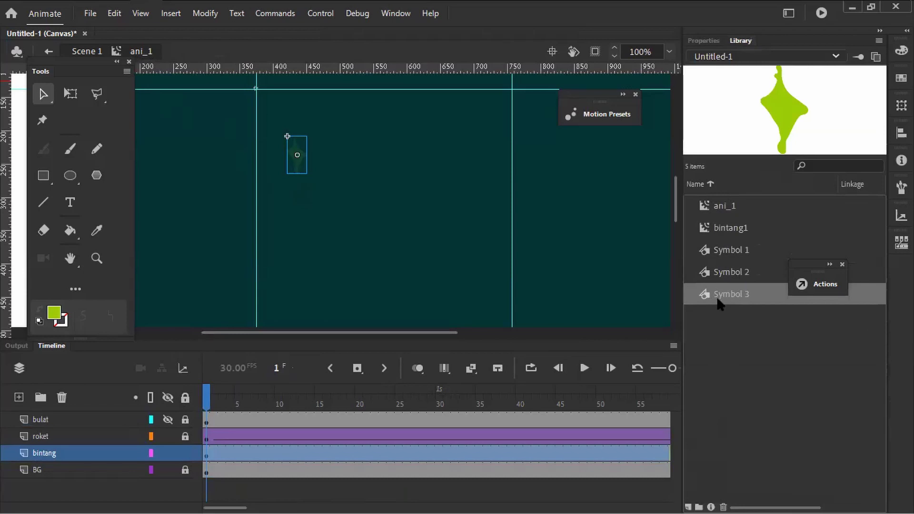
left_click(728, 272)
left_click(724, 251)
left_click(723, 274)
left_click(718, 296)
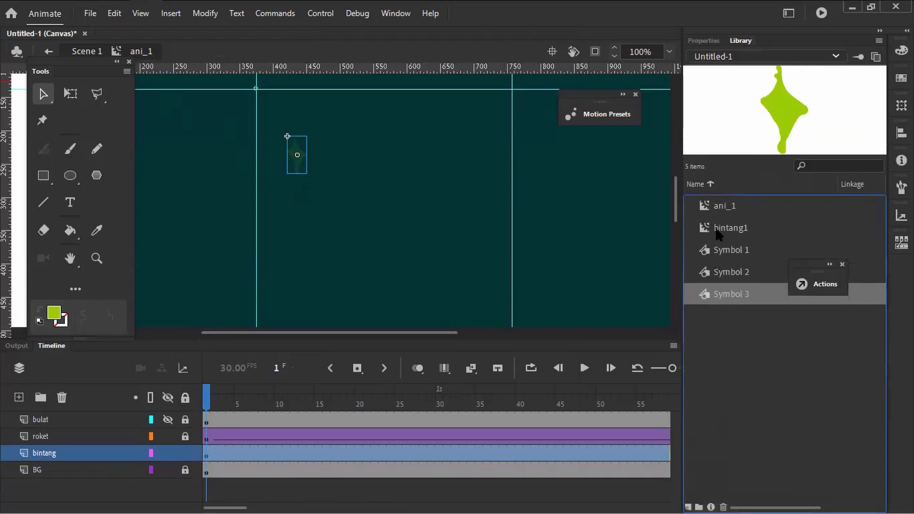
left_click(718, 233)
left_click_drag(705, 230, 445, 233)
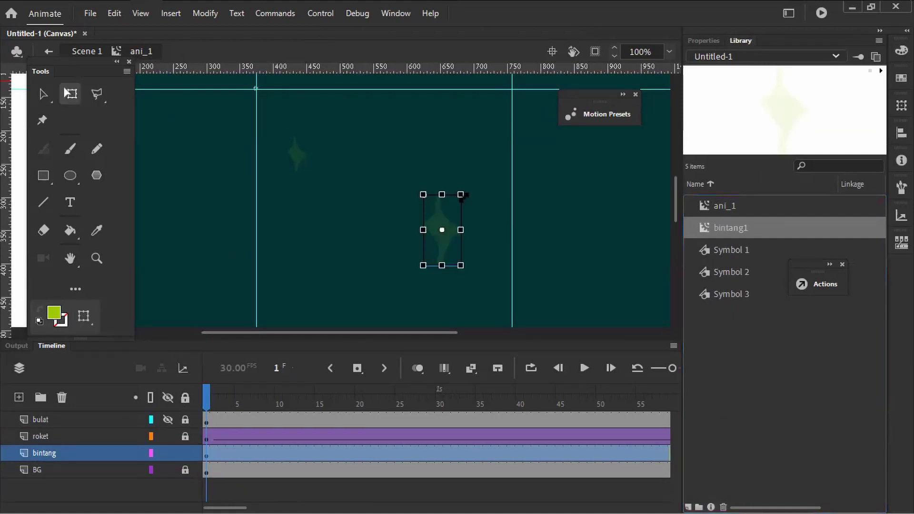
left_click_drag(460, 194, 450, 218)
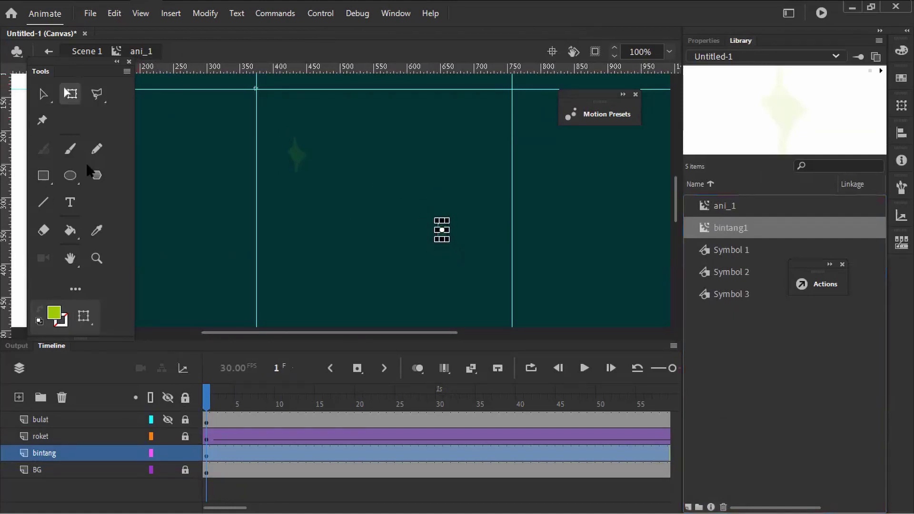
- Place a third bintang1 instance low in the guide area, and scale it down to a small star
left_click_drag(710, 227, 383, 238)
left_click_drag(382, 154, 383, 214)
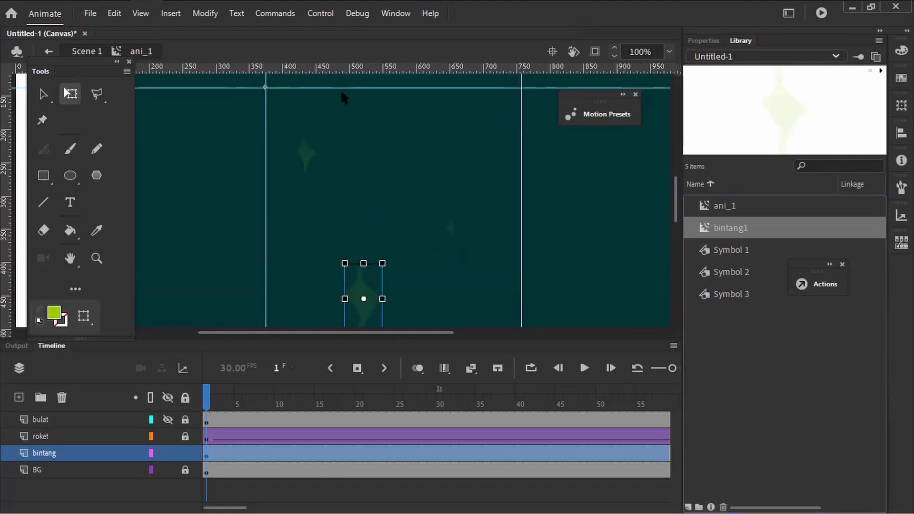
left_click_drag(313, 218, 304, 169)
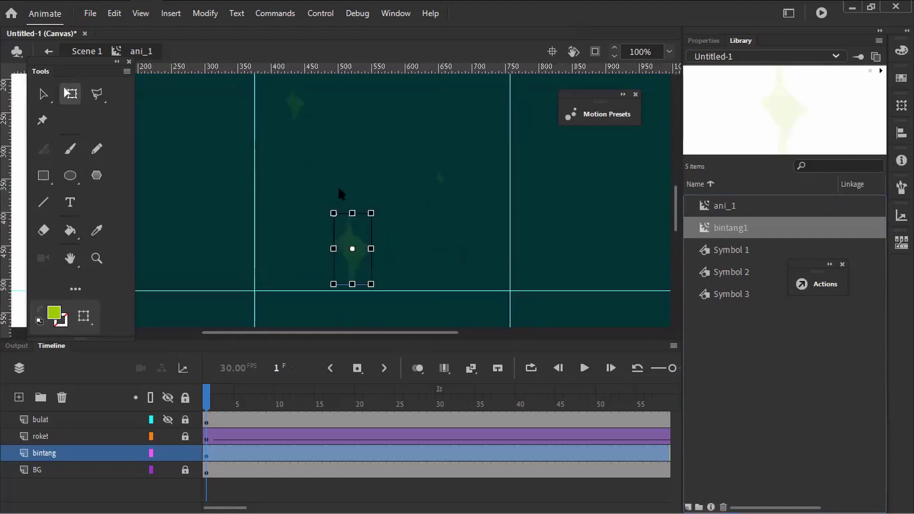
left_click_drag(333, 213, 347, 230)
left_click(375, 258)
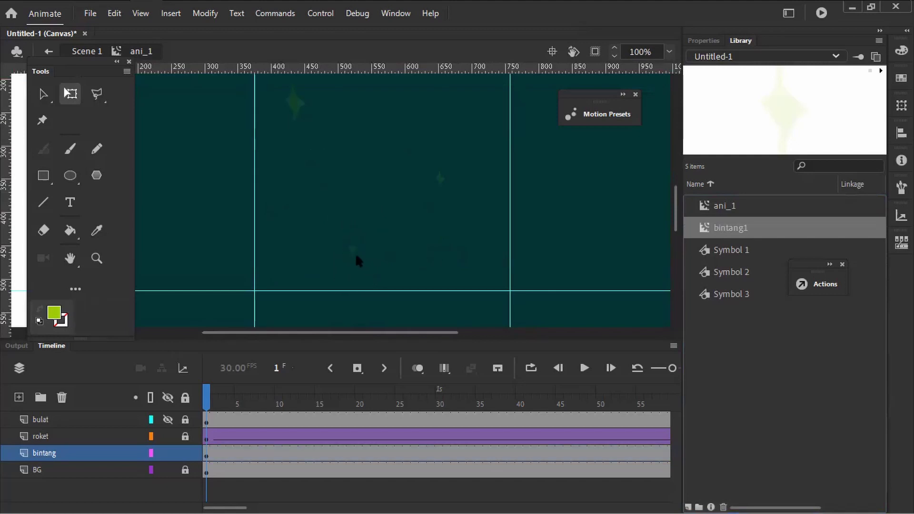
left_click(439, 177)
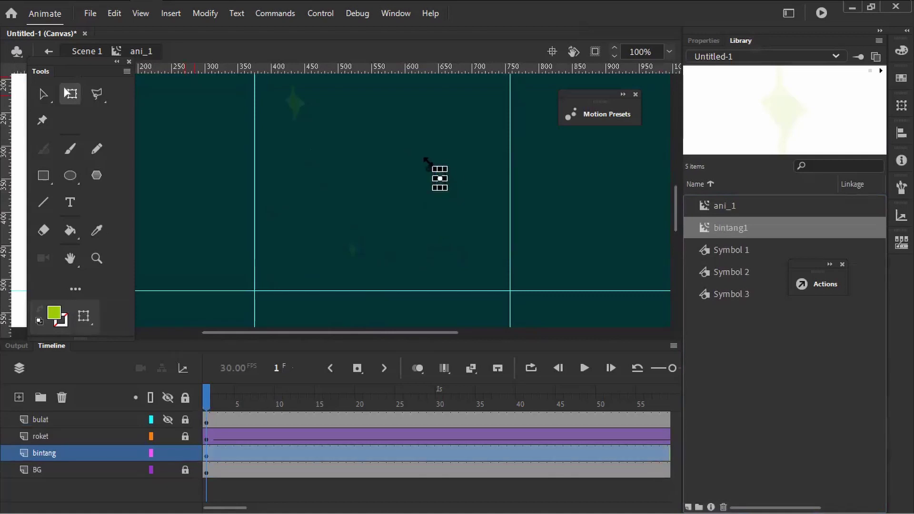
left_click(591, 201)
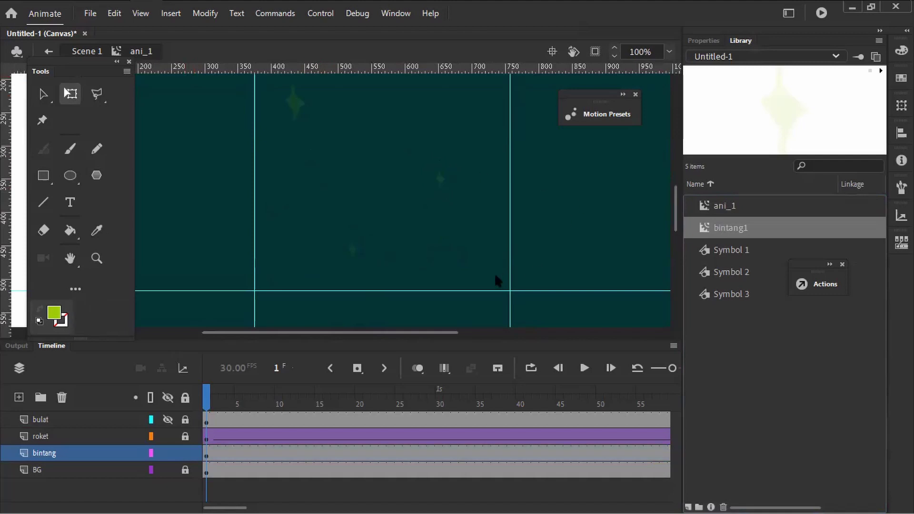
scroll(436, 227, "up", 1)
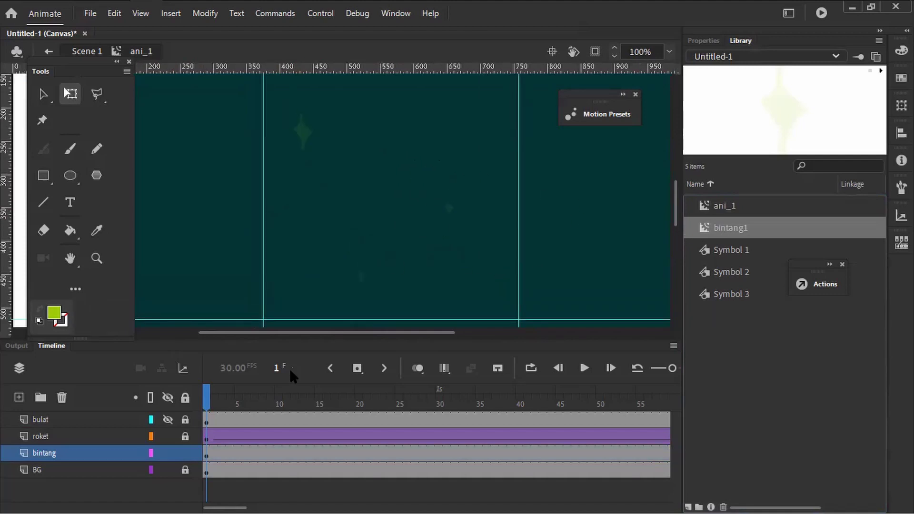
mouse_move(212, 402)
left_mouse_down()
mouse_move(430, 399)
mouse_move(267, 400)
mouse_move(204, 412)
left_mouse_up()
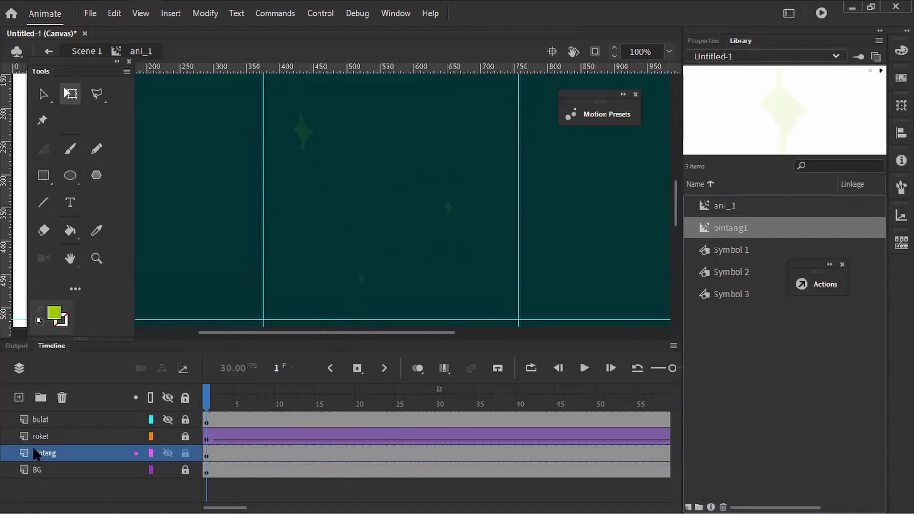
- Add a new layer above bintang and name it bintang1
left_click(19, 397)
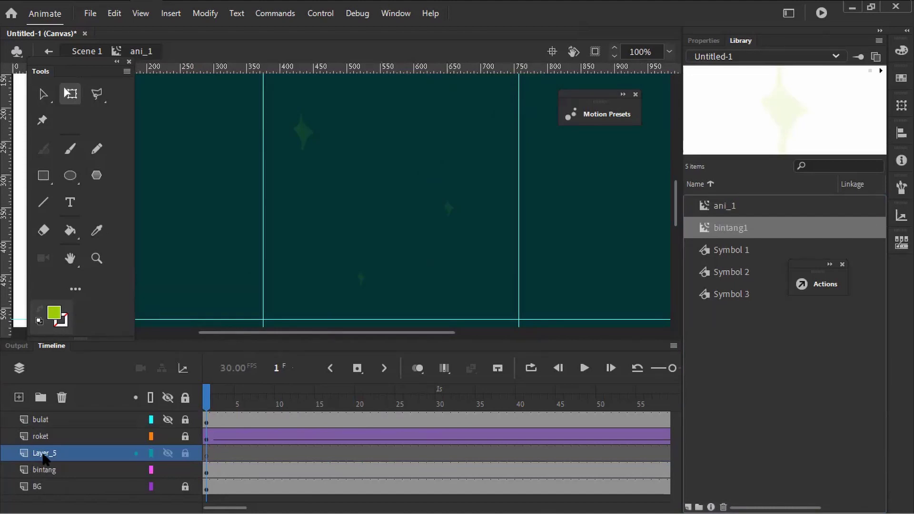
double_click(43, 455)
type("bn")
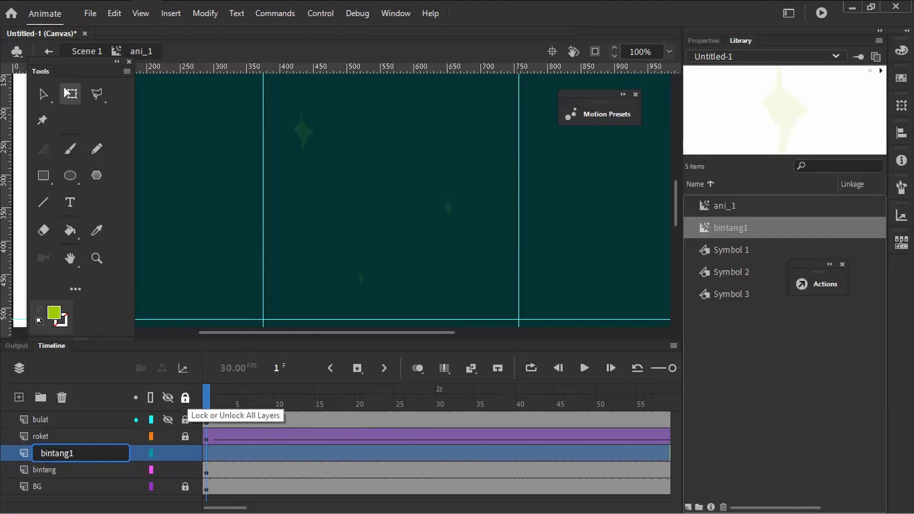
left_click(221, 212)
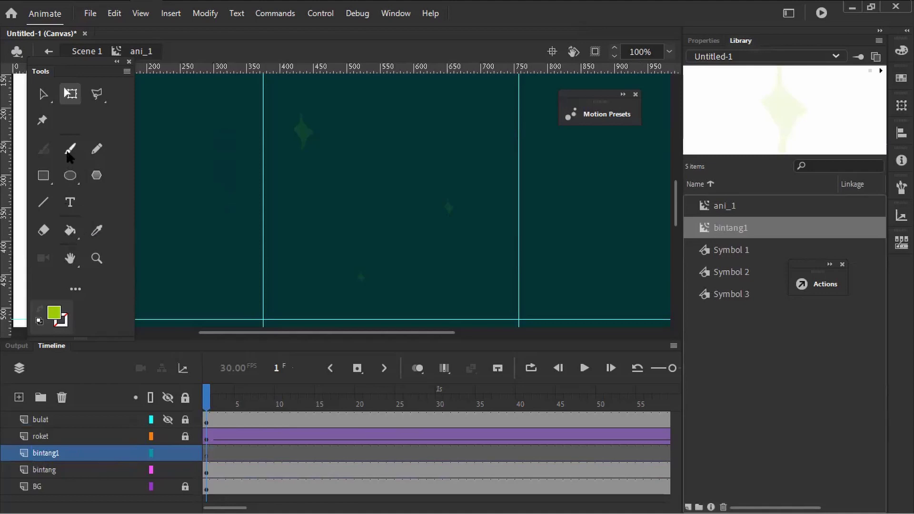
- Paint a four-pointed star outline on the bintang1 layer with a bright lime green brush, and fill its interior with the same colour
left_click(70, 150)
left_click(53, 315)
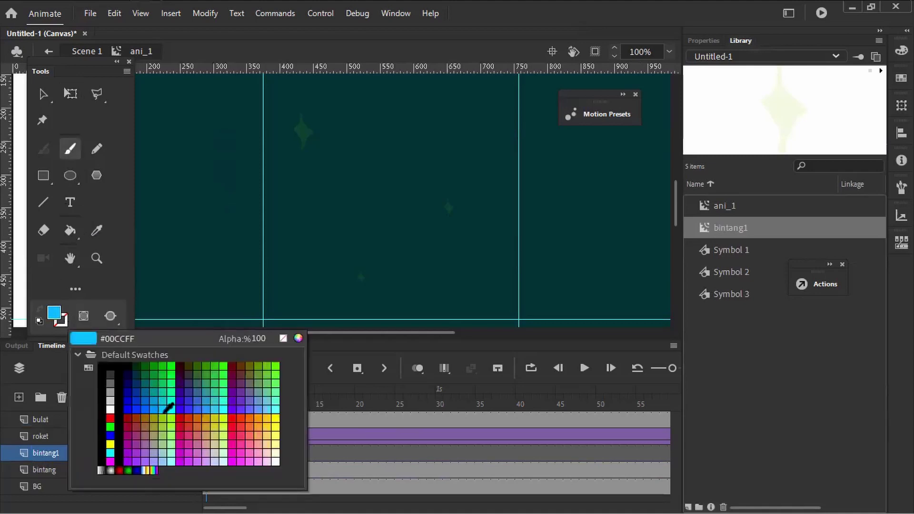
left_click(176, 416)
mouse_move(362, 143)
left_mouse_down()
mouse_move(346, 189)
mouse_move(381, 233)
mouse_move(388, 203)
mouse_move(403, 194)
mouse_move(376, 161)
left_mouse_up()
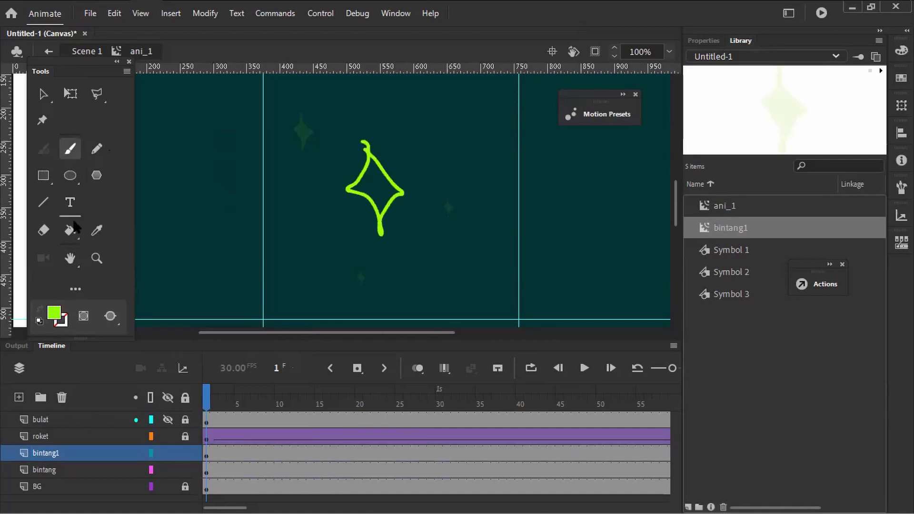
left_click(74, 228)
left_click(370, 187)
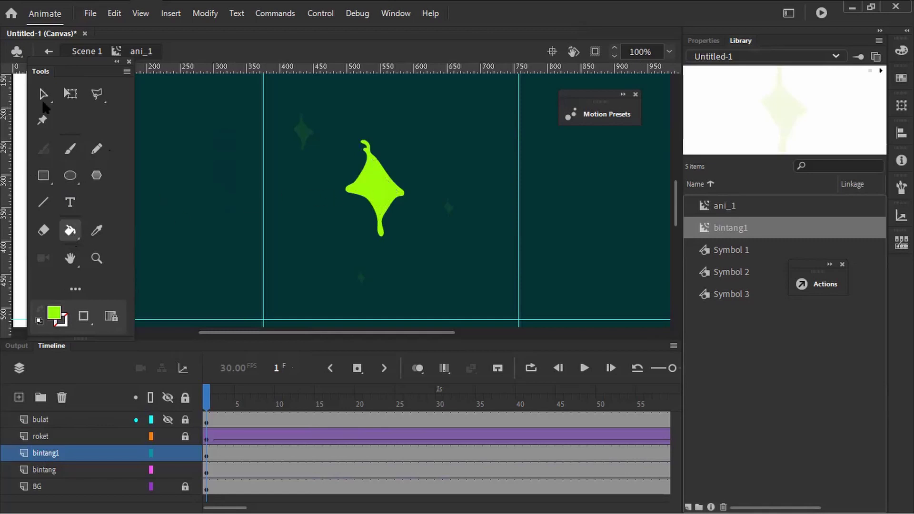
- Recolour the new star to yellow #CCCC00 and move it slightly up and to the right
left_click(44, 94)
left_click(381, 193)
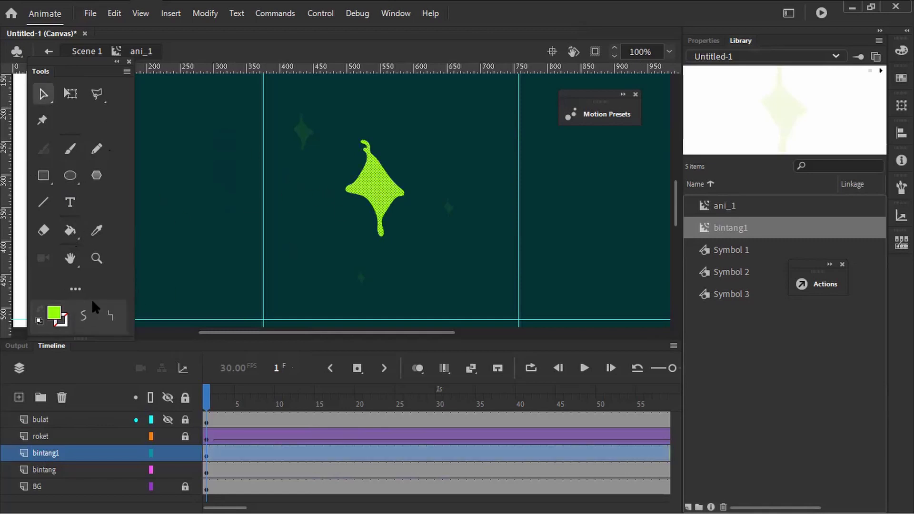
left_click(51, 317)
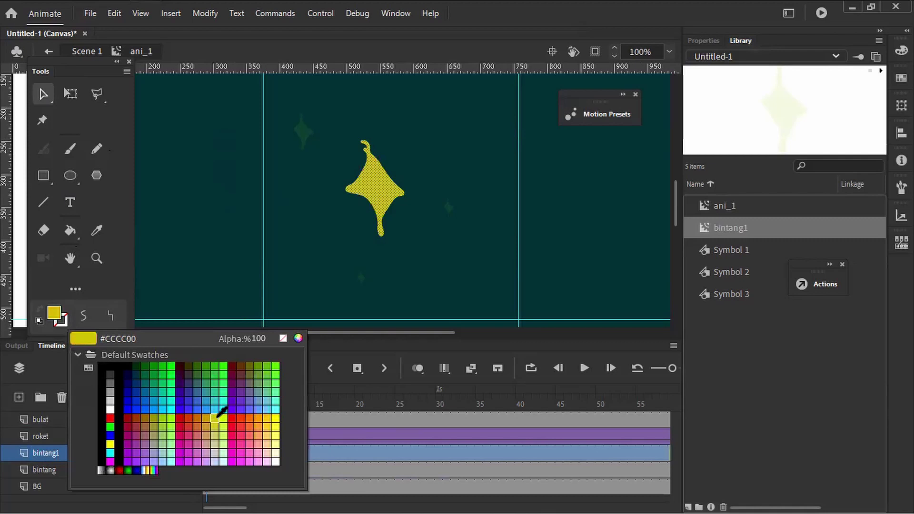
left_click(218, 414)
left_click_drag(370, 196, 381, 166)
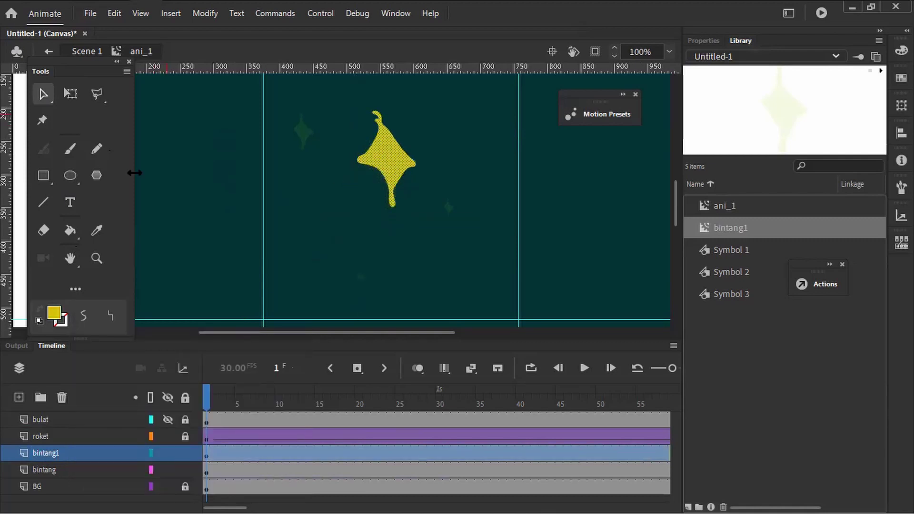
- Convert the yellow star to a movie clip symbol named bintang2
right_click(386, 167)
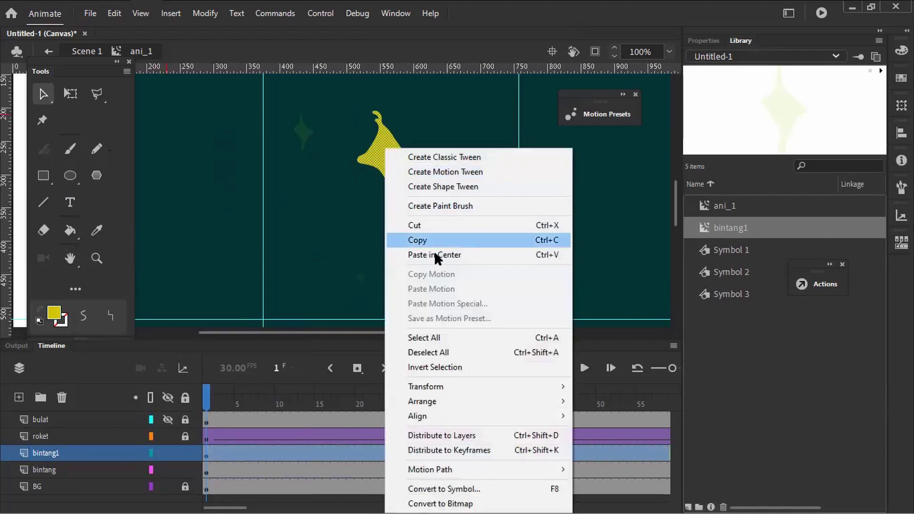
left_click(465, 488)
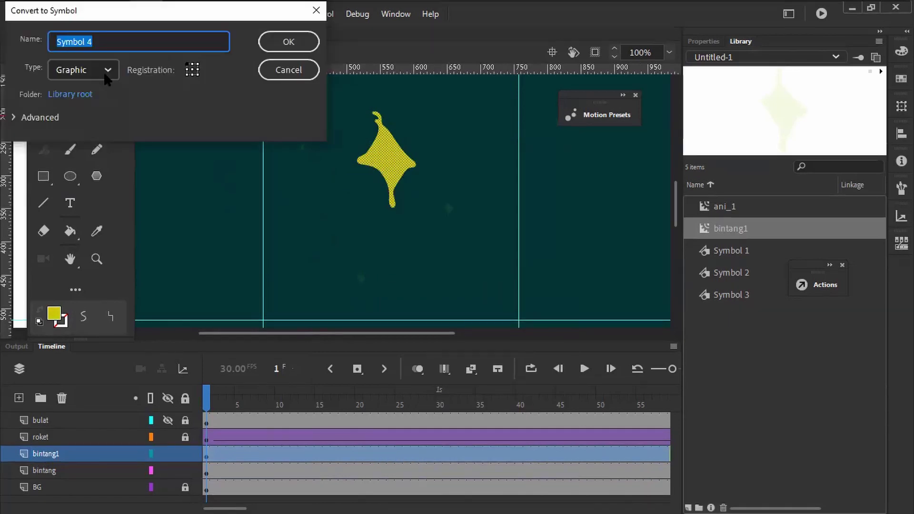
left_click(104, 72)
left_click(79, 96)
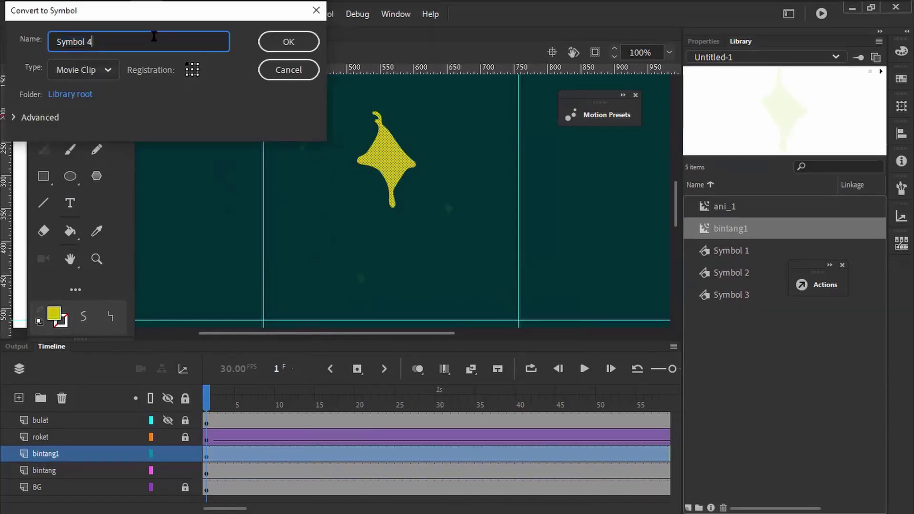
left_click(155, 36)
type("bint")
left_click(281, 43)
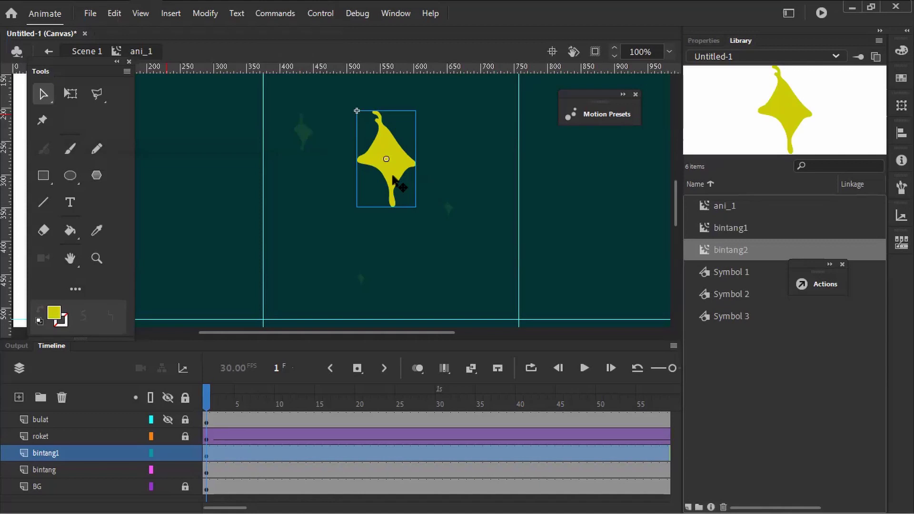
- Open bintang2 for editing and convert the star shape inside it to a graphic symbol named Symbol 4
double_click(393, 178)
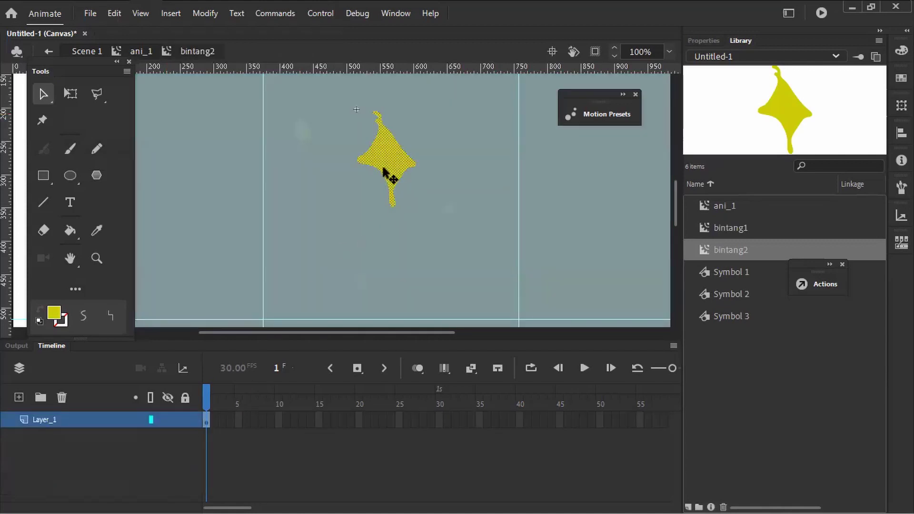
right_click(383, 168)
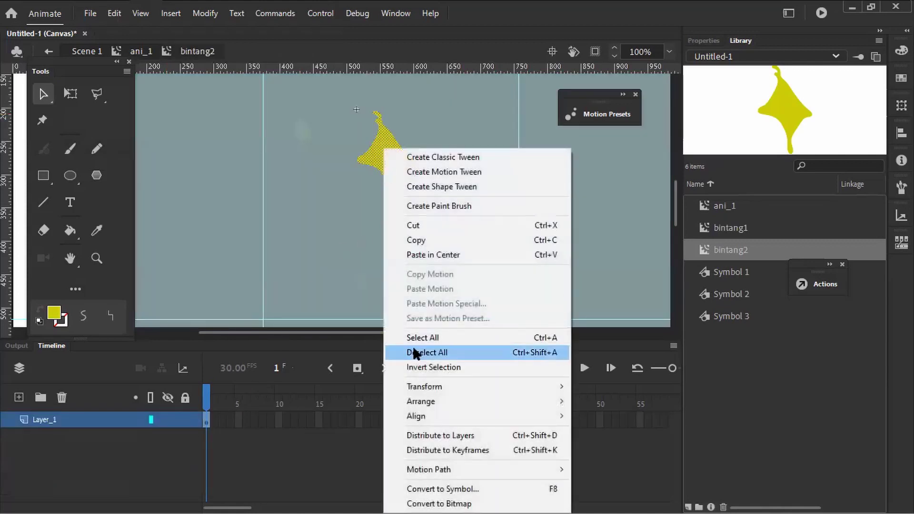
left_click(441, 491)
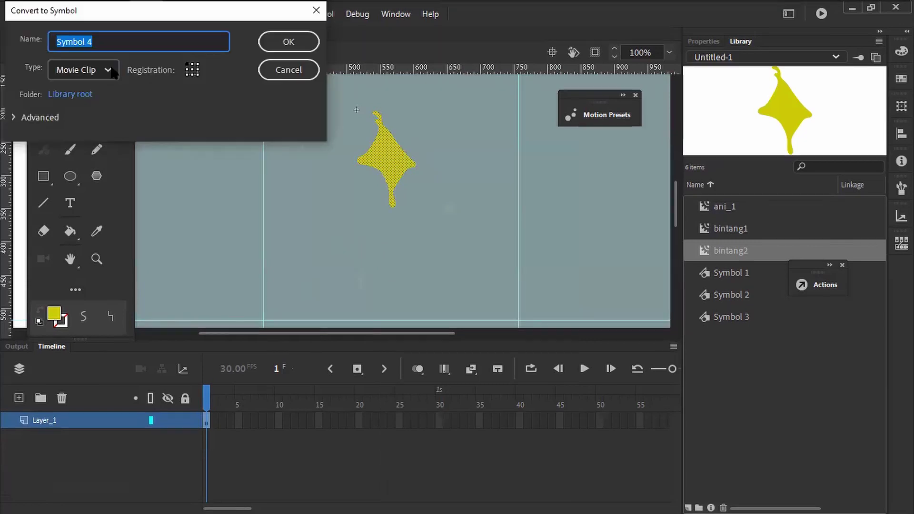
left_click(83, 70)
left_click(74, 138)
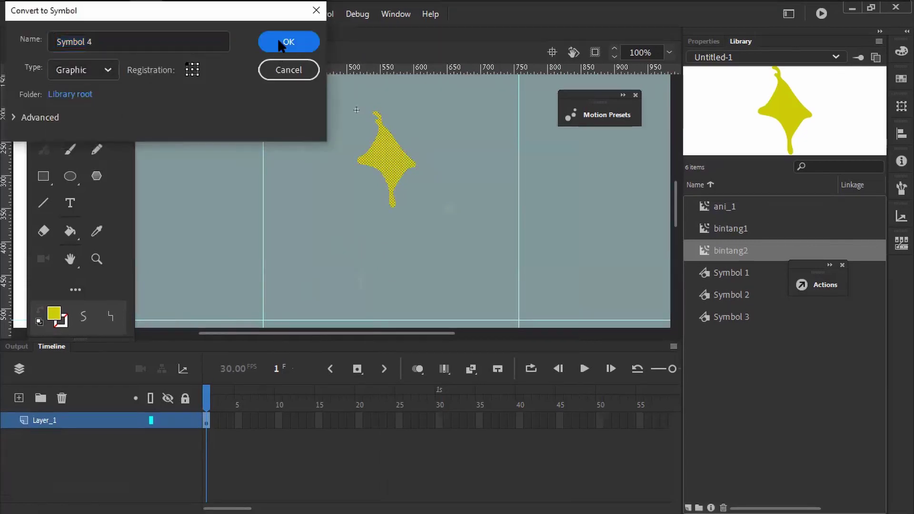
left_click(281, 44)
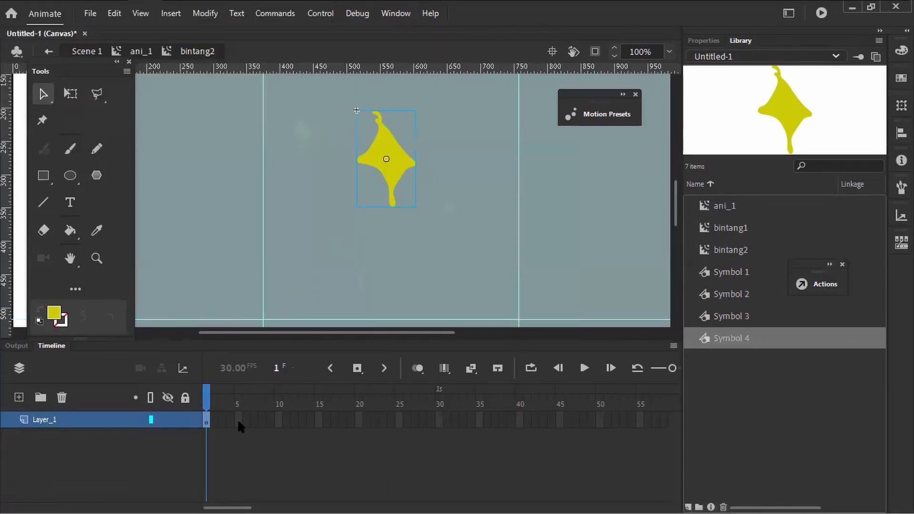
- Insert a keyframe at frame 15 of Layer_1 and apply an Alpha colour effect of 2% to the star there
left_click(316, 421)
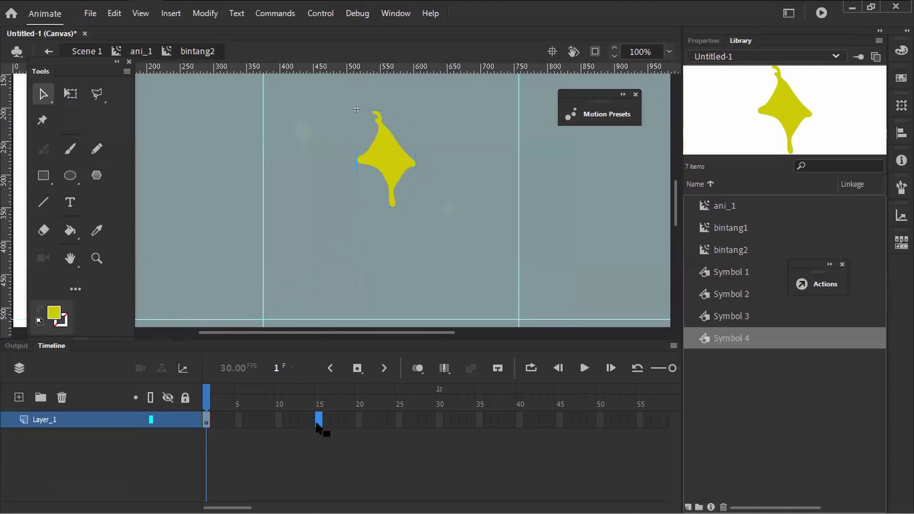
right_click(316, 422)
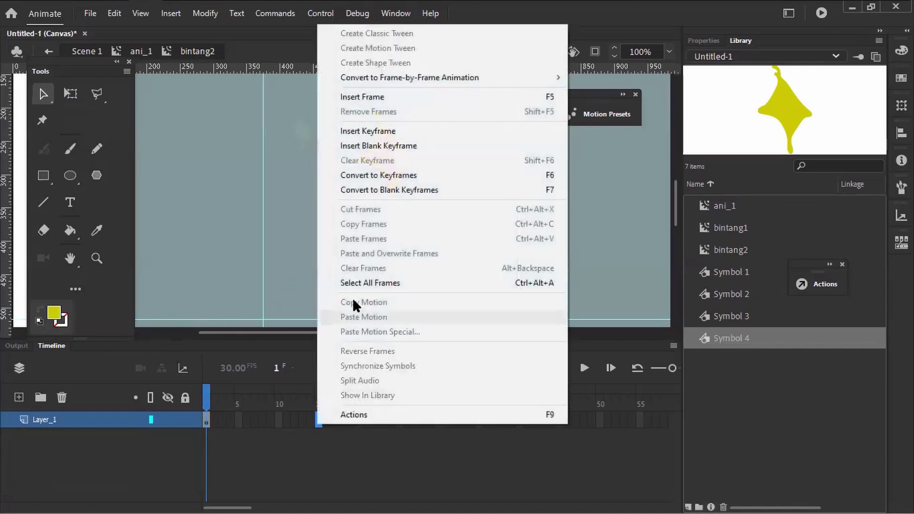
left_click(389, 131)
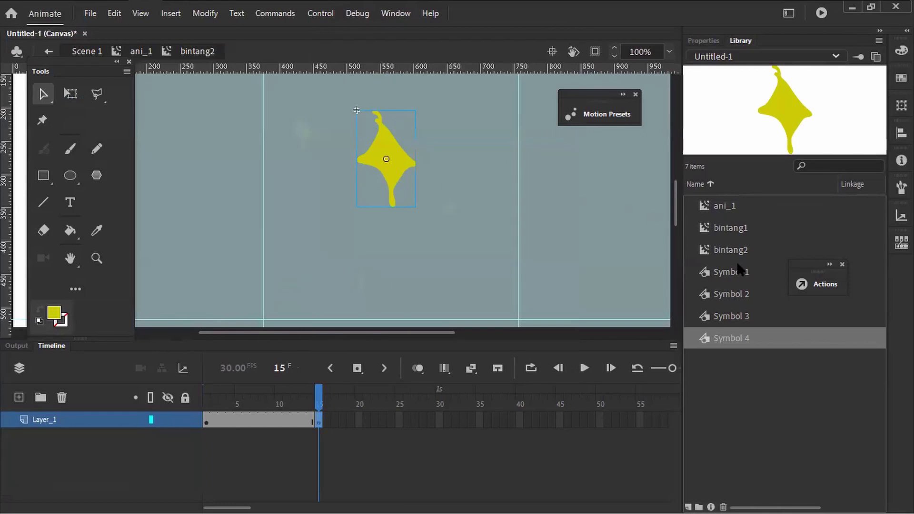
left_click(713, 43)
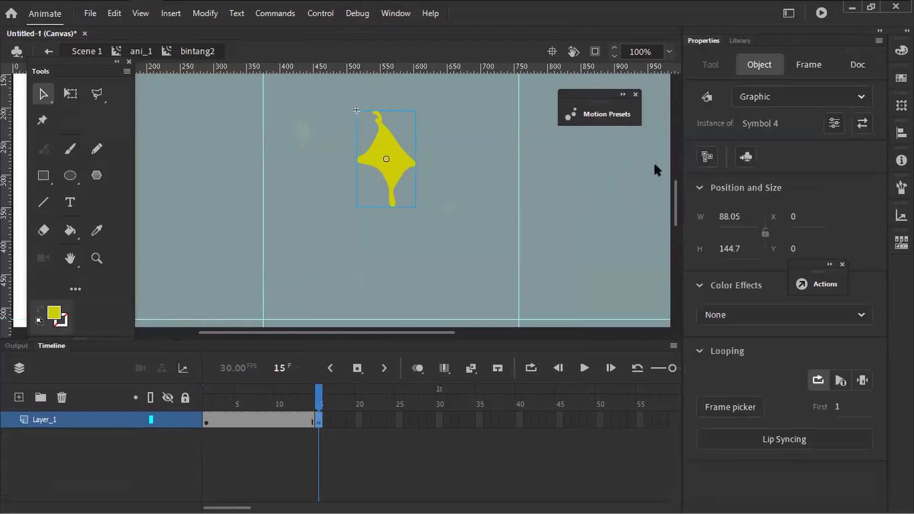
left_click(749, 318)
left_click(750, 426)
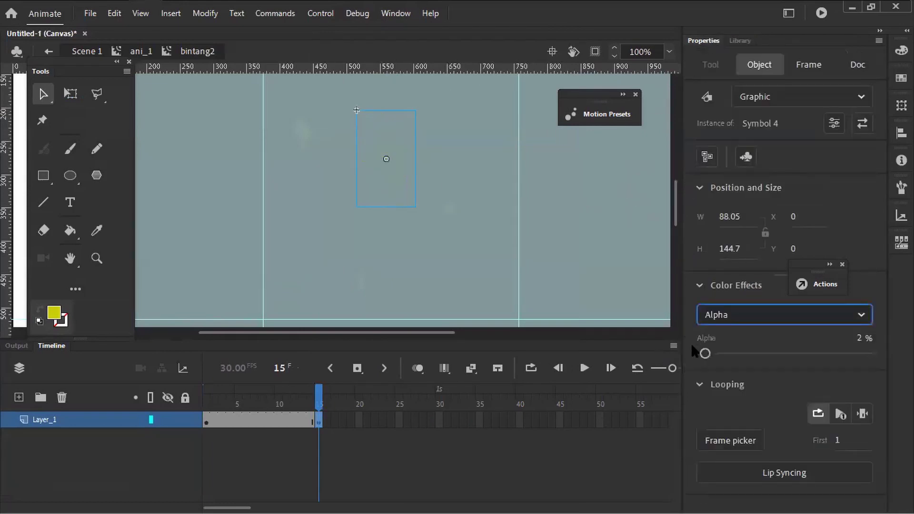
- Create a classic tween between frames 1 and 15 and preview the star's fade
left_click(271, 420)
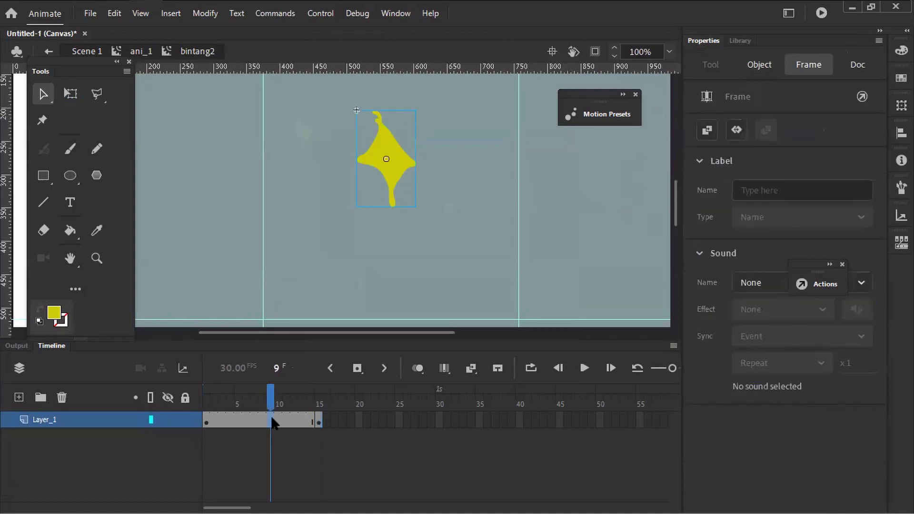
right_click(271, 419)
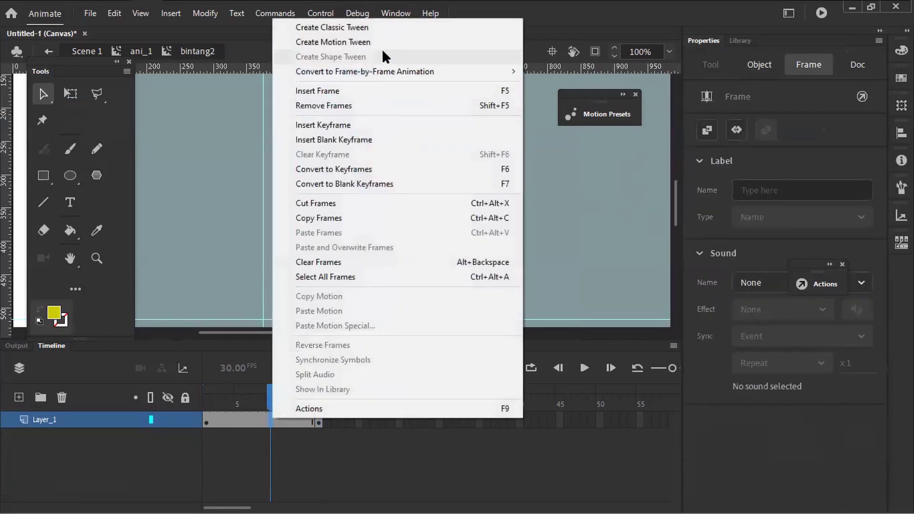
left_click(330, 27)
left_click_drag(274, 379, 360, 410)
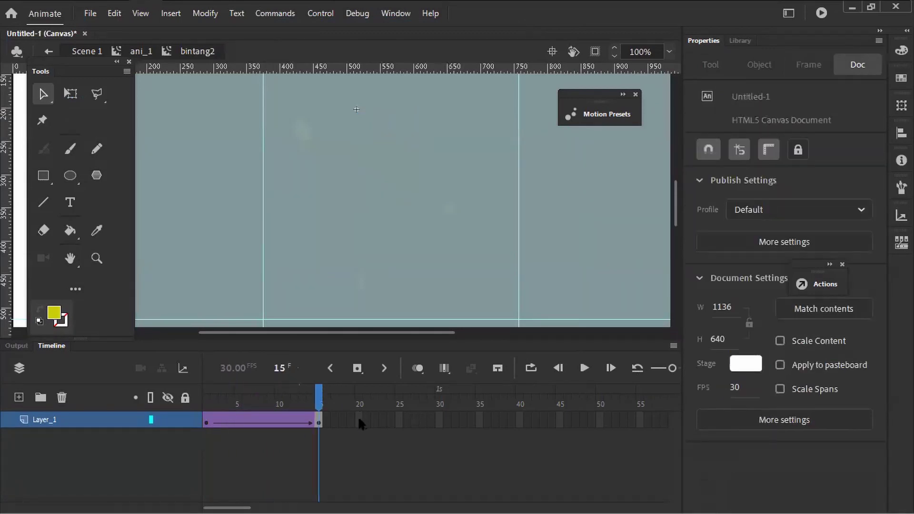
- Insert a keyframe at frame 25 and set the star's Alpha to 13% there
right_click(400, 425)
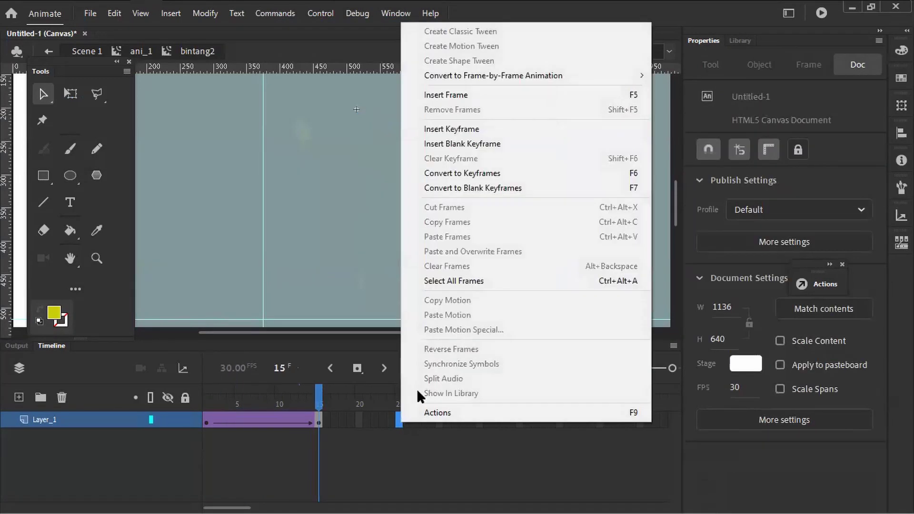
left_click(452, 136)
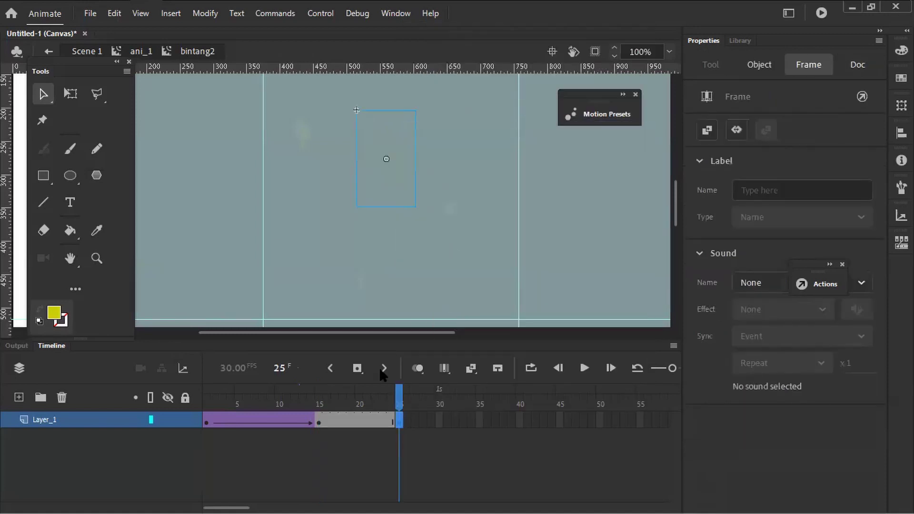
left_click(391, 193)
mouse_move(705, 354)
left_mouse_down()
mouse_move(778, 357)
mouse_move(717, 361)
left_mouse_up()
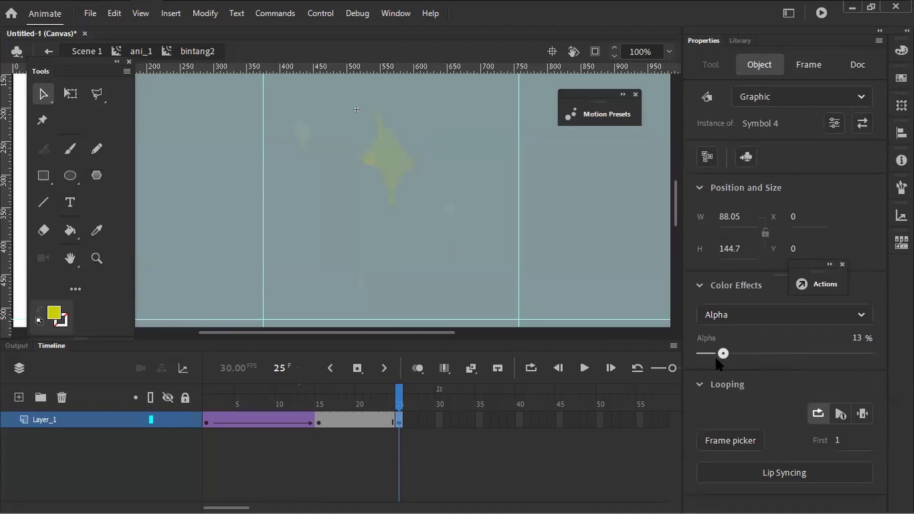
- Set the star's Alpha at the frame 15 keyframe to 98%
left_click(318, 420)
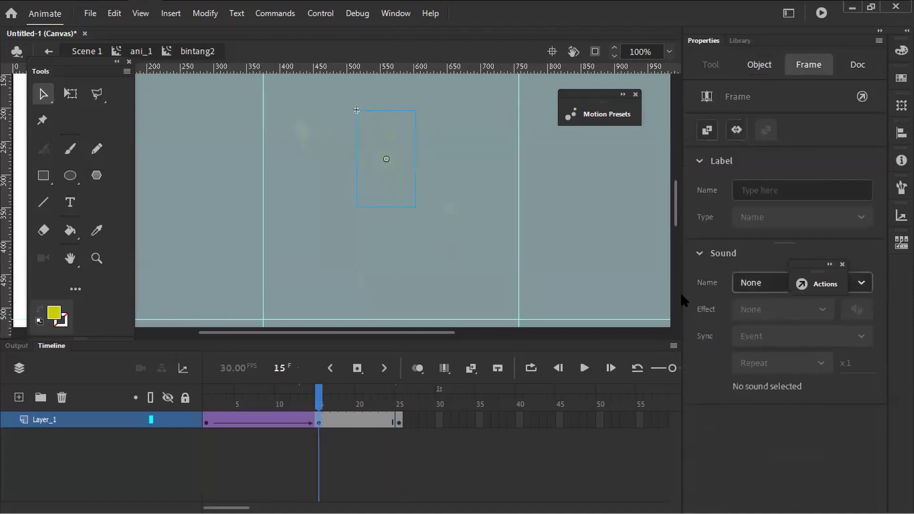
left_click(383, 160)
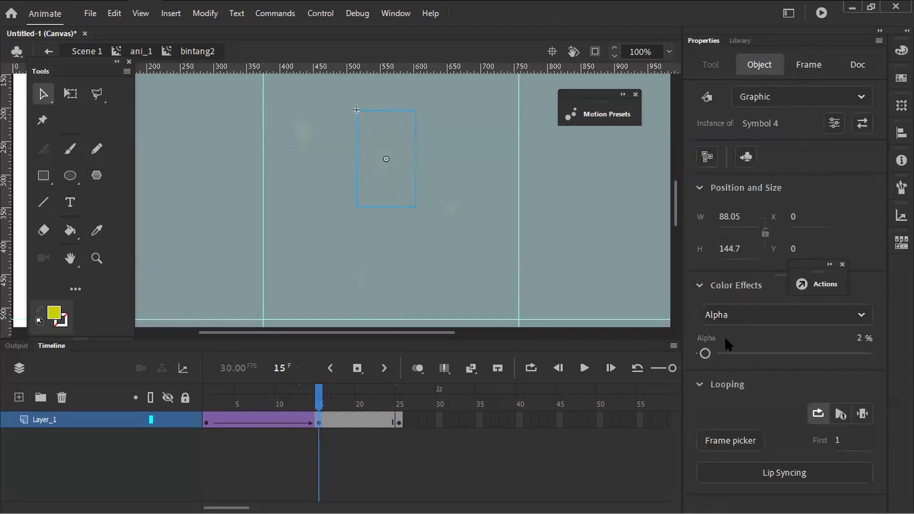
left_click(857, 353)
left_click_drag(858, 355, 864, 353)
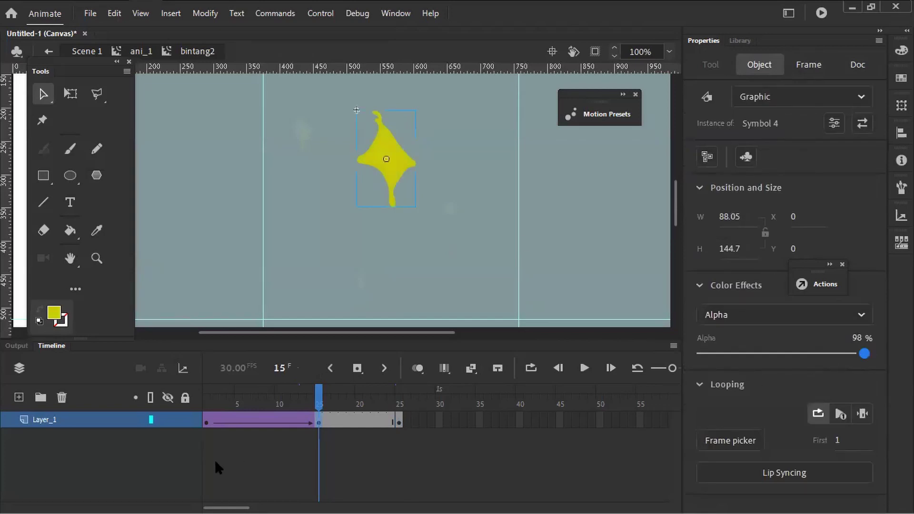
- Apply an Alpha colour effect to the star at frame 1 and lower it until the star is almost transparent
left_click(204, 421)
left_click(387, 175)
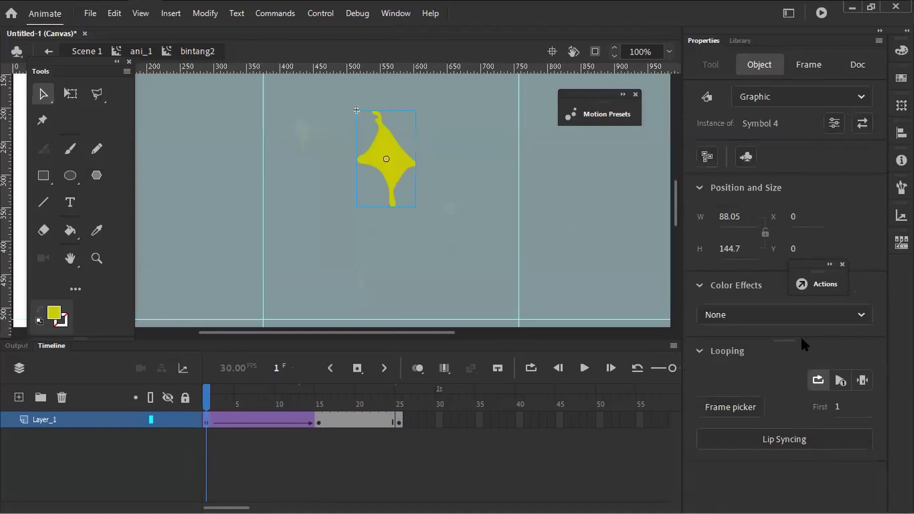
left_click(804, 318)
left_click(734, 424)
left_click_drag(768, 354, 702, 354)
- Create a classic tween between the frame 15 and frame 25 keyframes and scrub through the whole fade
left_click(398, 422)
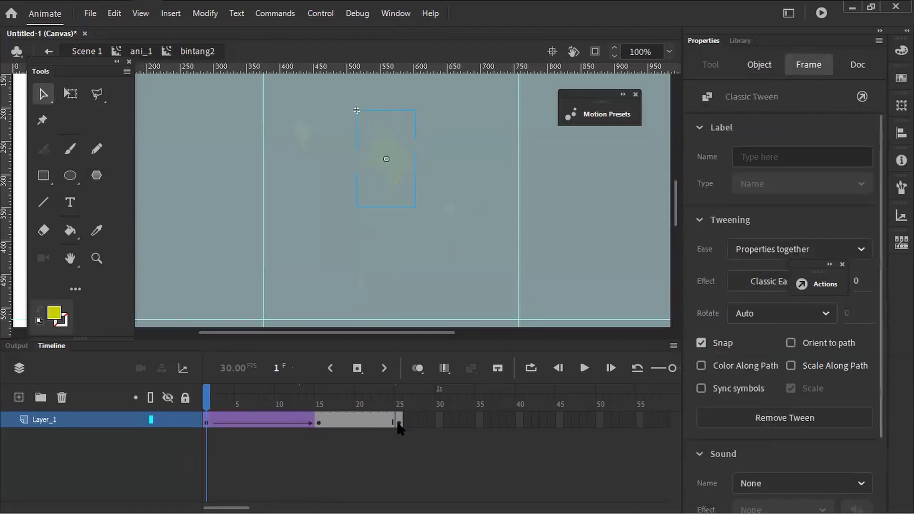
left_click(398, 422)
left_click(352, 421)
right_click(353, 423)
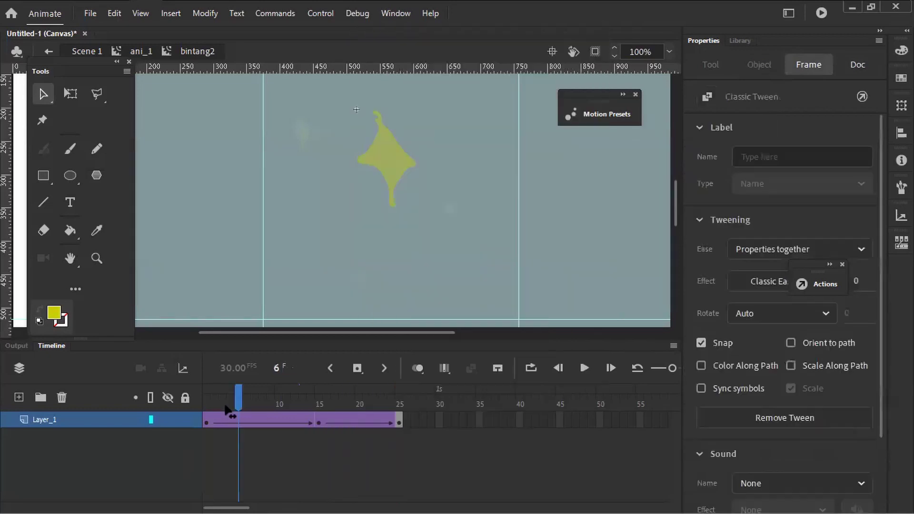
left_click_drag(241, 398, 161, 407)
left_click(418, 415)
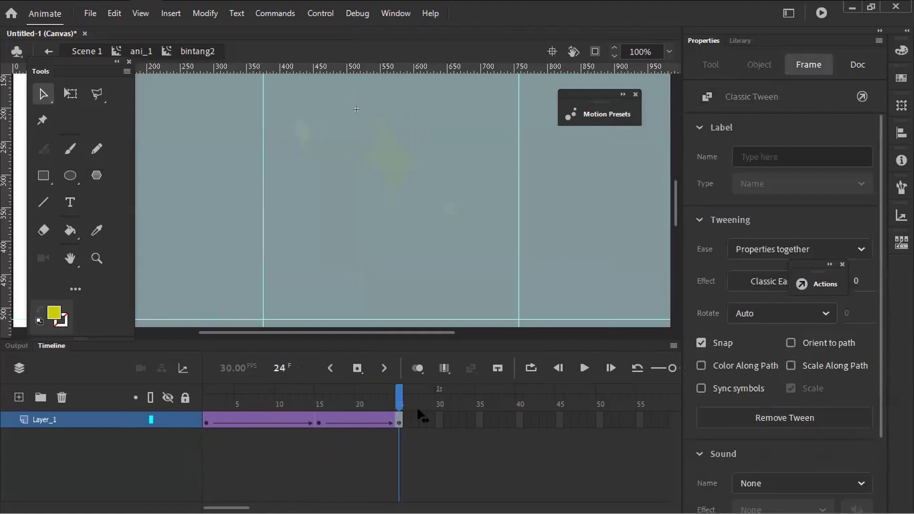
- Return to ani_1, shrink the bintang2 star to about 26 by 42.5 px, and place it in the background's upper right area
left_click(141, 51)
left_click_drag(393, 164, 378, 184)
left_click(70, 93)
mouse_move(400, 226)
left_mouse_down()
mouse_move(381, 196)
mouse_move(391, 193)
mouse_move(402, 218)
left_mouse_up()
left_click_drag(348, 222, 406, 190)
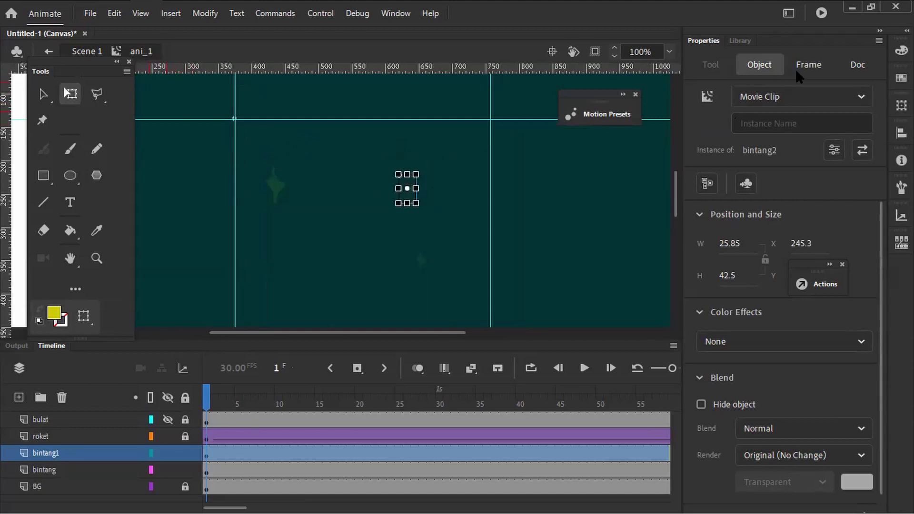
- Add another bintang2 instance from the library, scale it down, and place it near the middle of the background
left_click(740, 40)
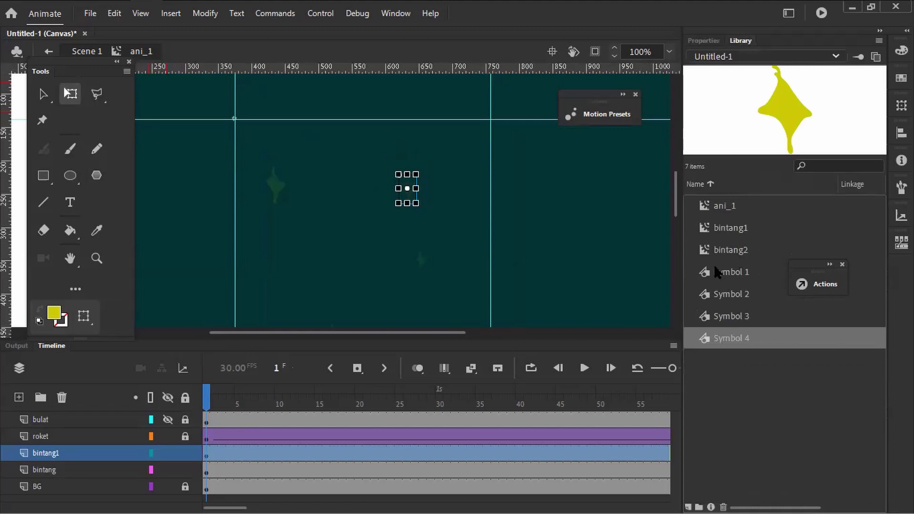
left_click_drag(710, 252, 342, 258)
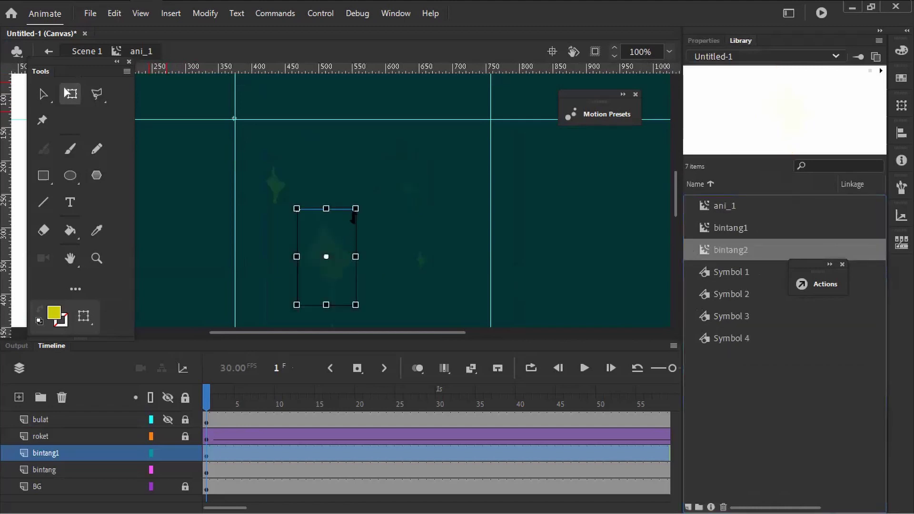
left_click_drag(357, 206, 338, 226)
scroll(373, 249, "down", 3)
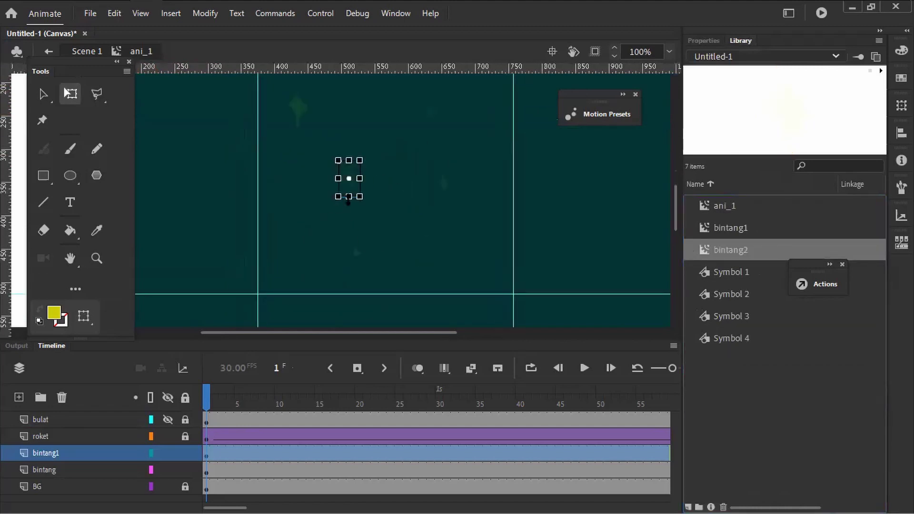
left_click_drag(352, 187, 383, 181)
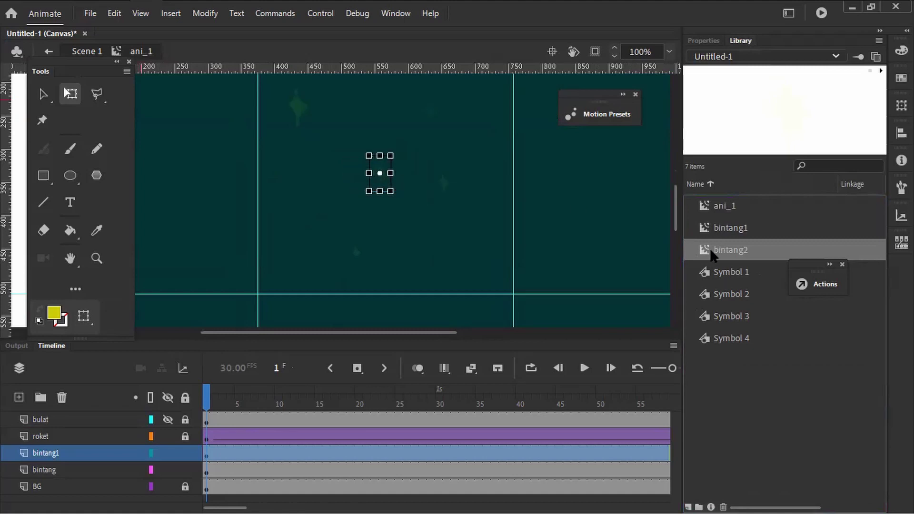
- Add a third bintang2 instance between the left guide and the central star, and scale it down to a small star
left_click(301, 196)
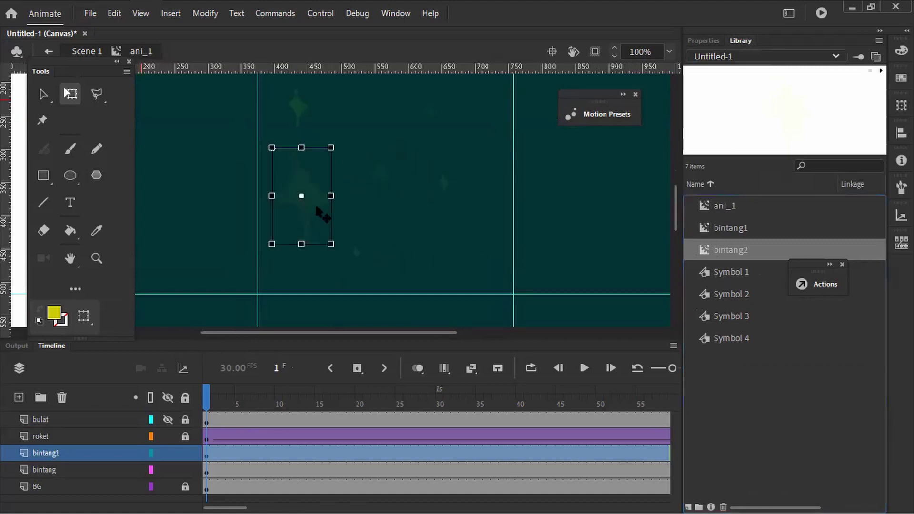
left_click_drag(331, 244, 317, 214)
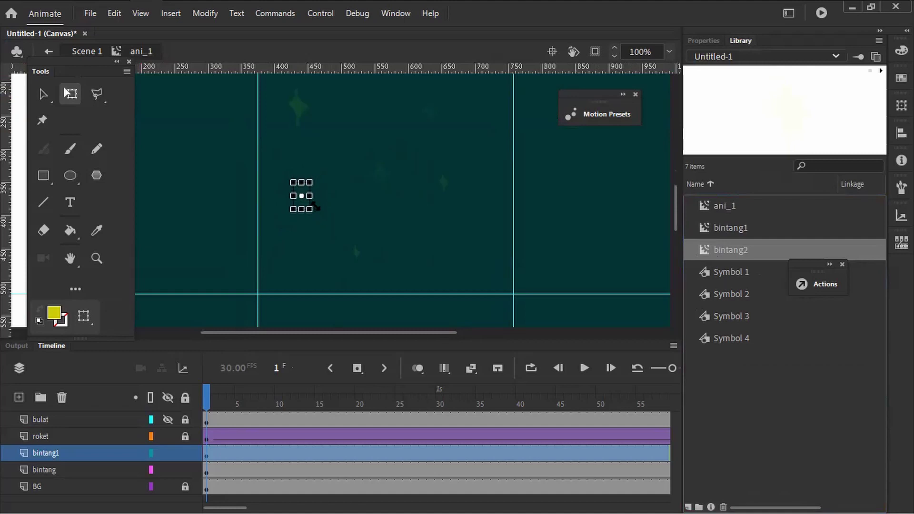
left_click(548, 208)
mouse_move(438, 224)
left_mouse_down()
mouse_move(430, 262)
mouse_move(426, 236)
left_mouse_up()
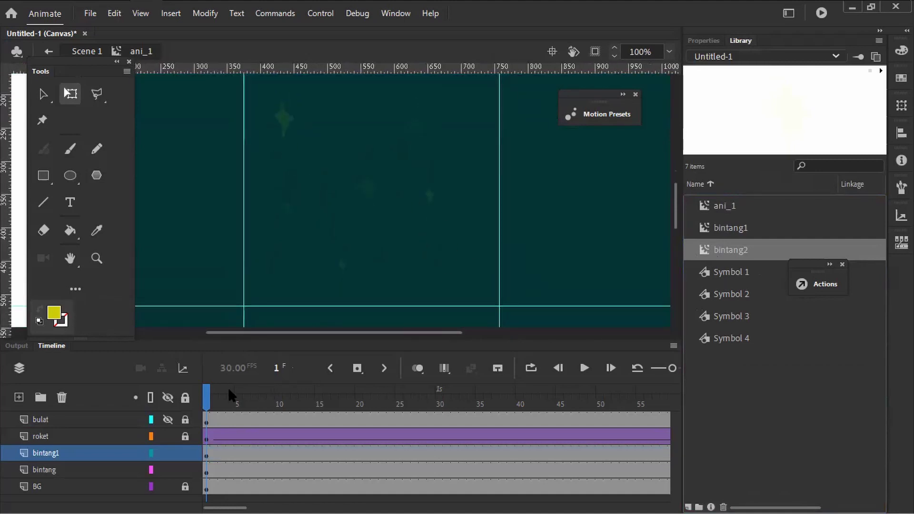
- Unlock the BG layer, turn the bulat layer into a mask, and nest bintang1, bintang and BG under it beside roket
left_click(68, 422)
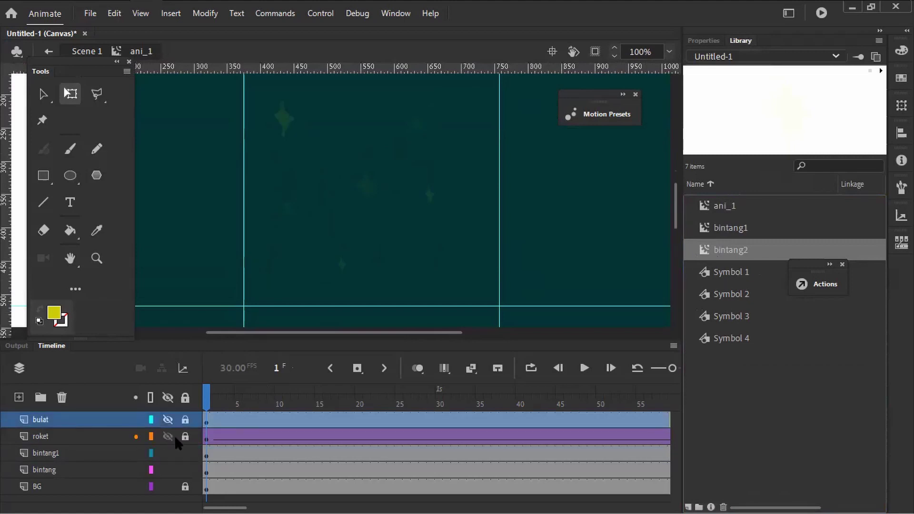
left_click(185, 486)
right_click(43, 421)
left_click(113, 274)
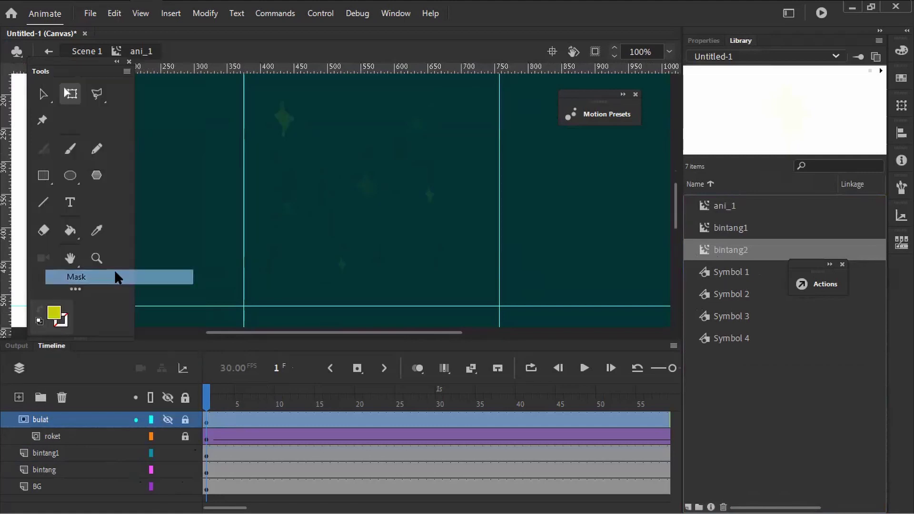
left_click(52, 452)
left_click_drag(54, 451, 69, 476)
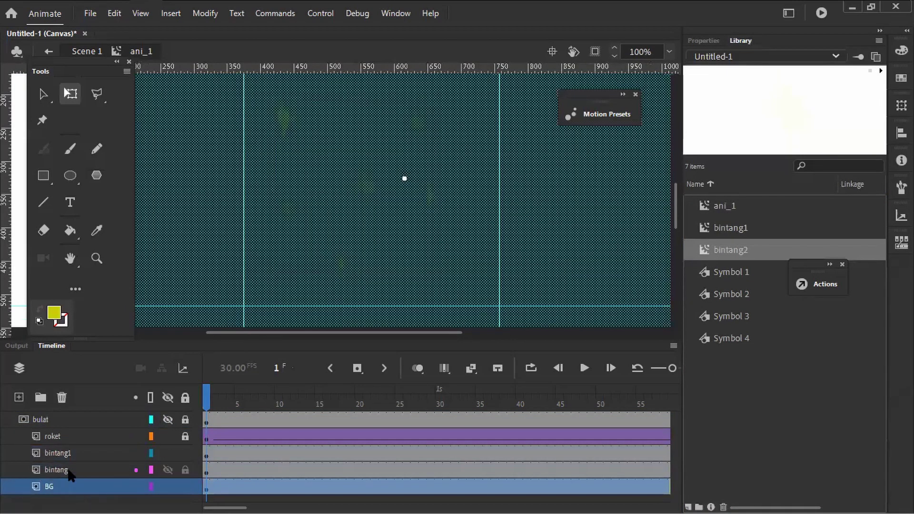
- Make the bulat mask layer visible and lock it together with all its masked layers to preview the circular mask
left_click(185, 485)
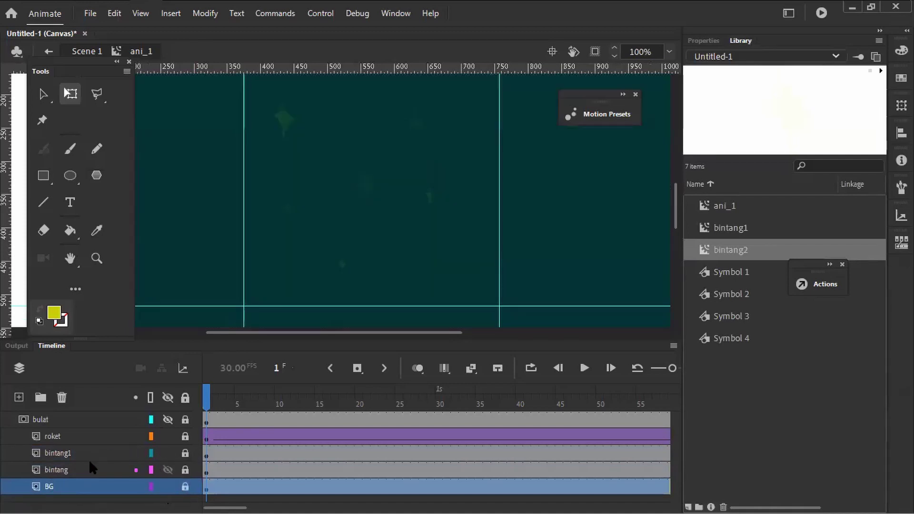
left_click(185, 420)
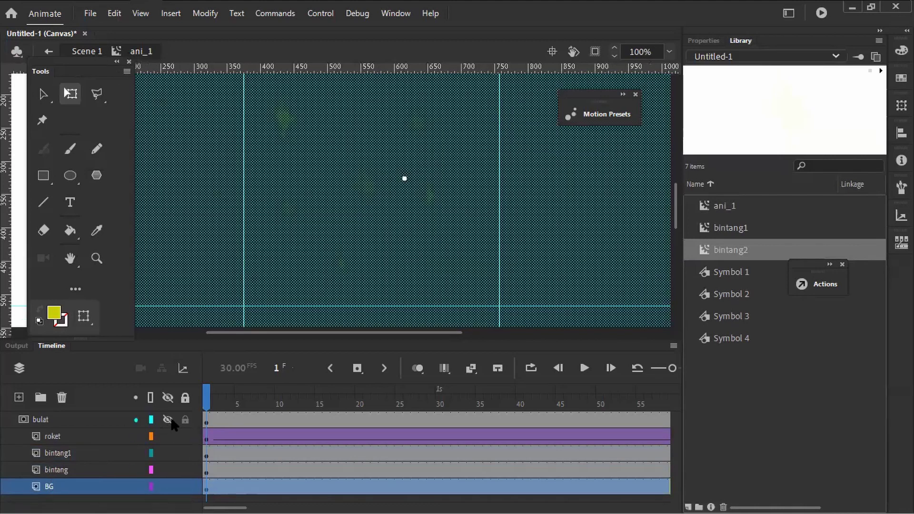
left_click(185, 487)
left_click(210, 245)
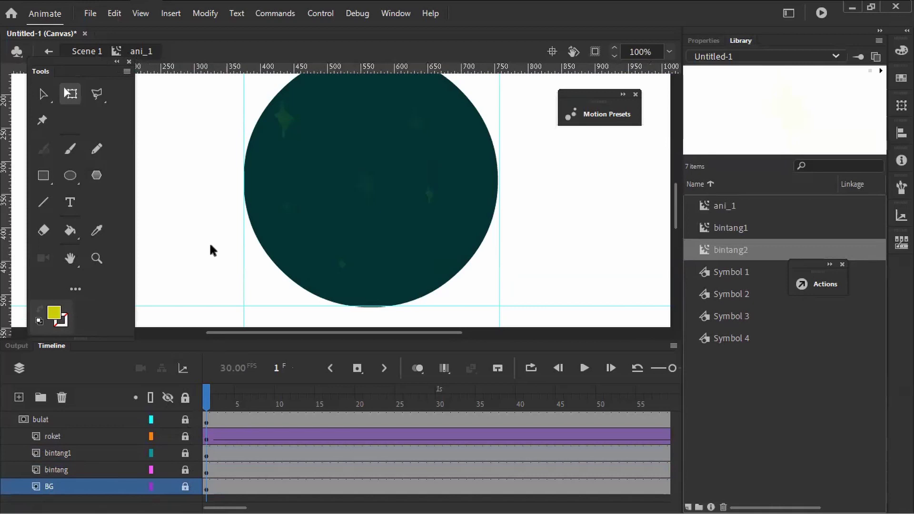